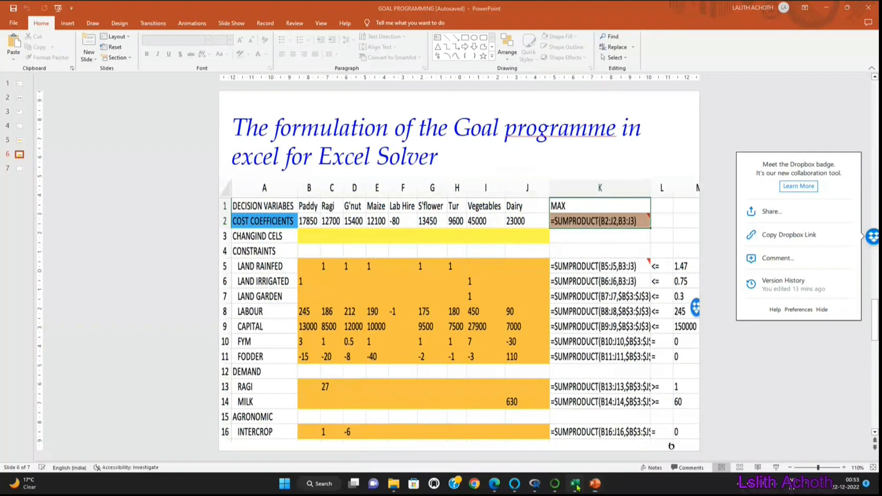
Step: In Excel's LP FORMULATION sheet, delete the deviation variable columns d1 to d6 (K:P)
drag(496, 101, 648, 110)
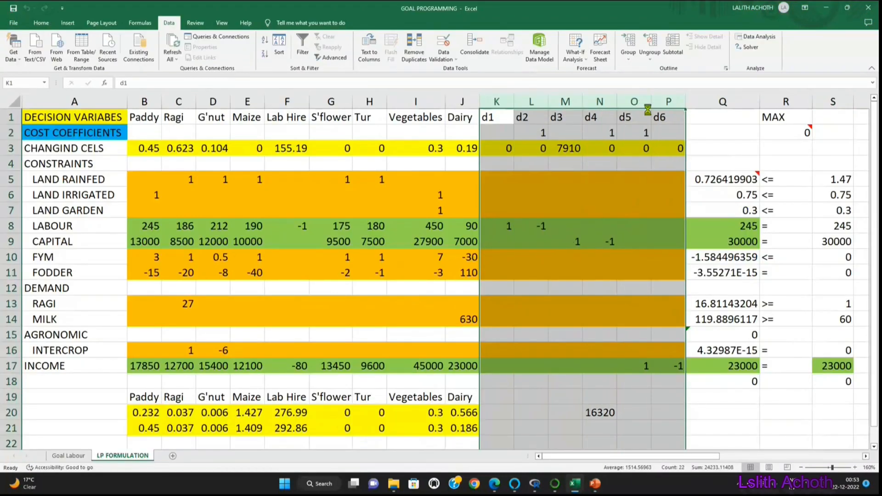
key(ctrl+minus)
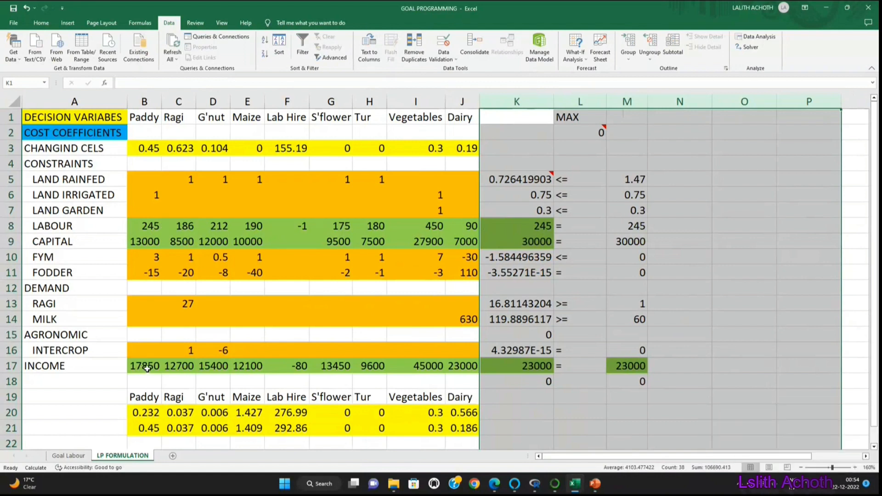
Step: Copy the income coefficients B17:J17 into the cost coefficients row, and clear the income row from B17 to M17
drag(146, 366, 453, 365)
key(ctrl+c)
click(144, 136)
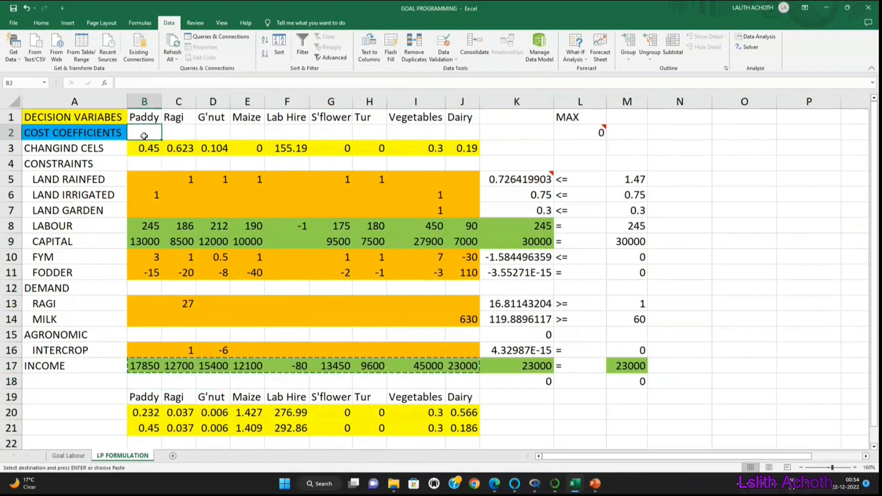
key(ctrl+v)
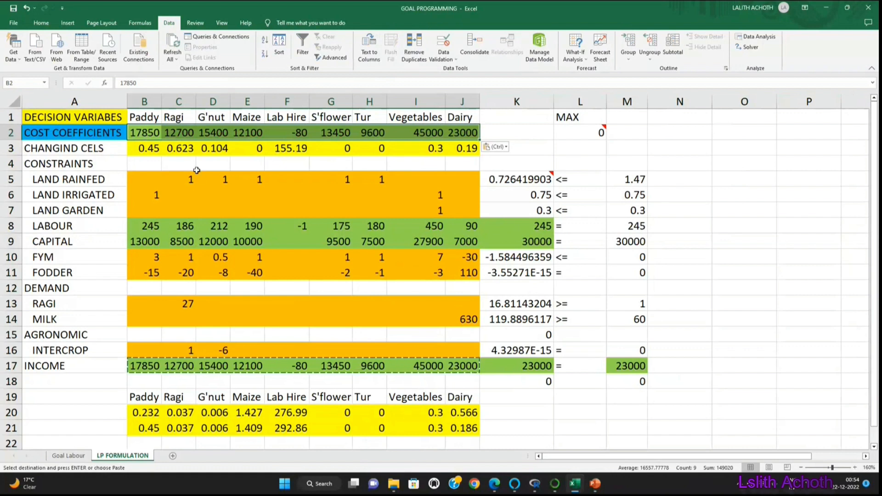
drag(142, 367, 626, 356)
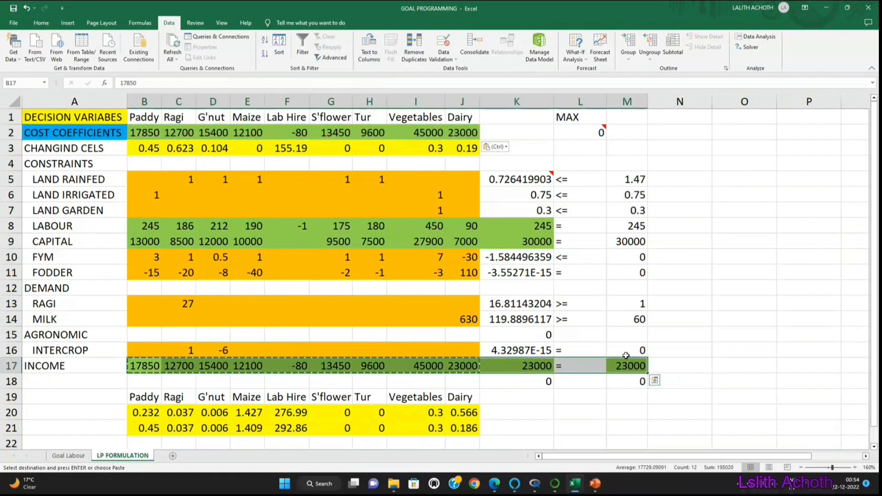
key(Delete)
click(306, 377)
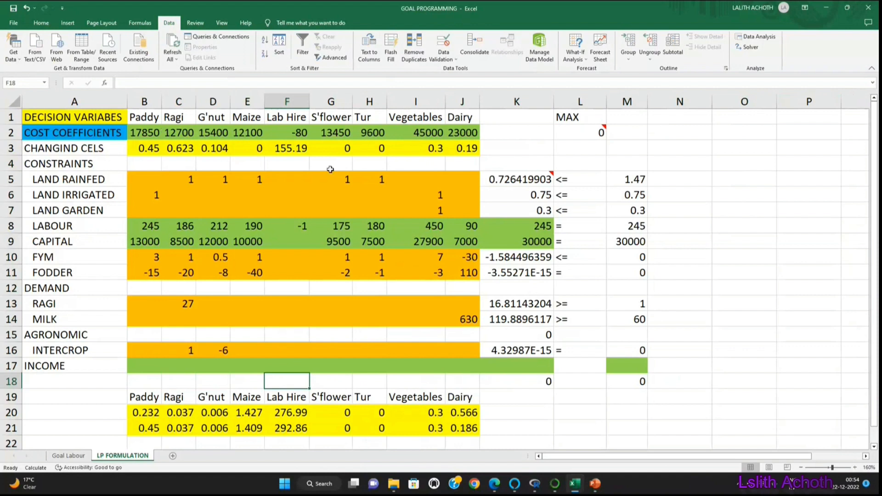
Step: Examine the SUMPRODUCT formulas of the objective in L2 and the rainfed land constraint, plus the cost, labour and capital rows
click(576, 129)
double_click(576, 129)
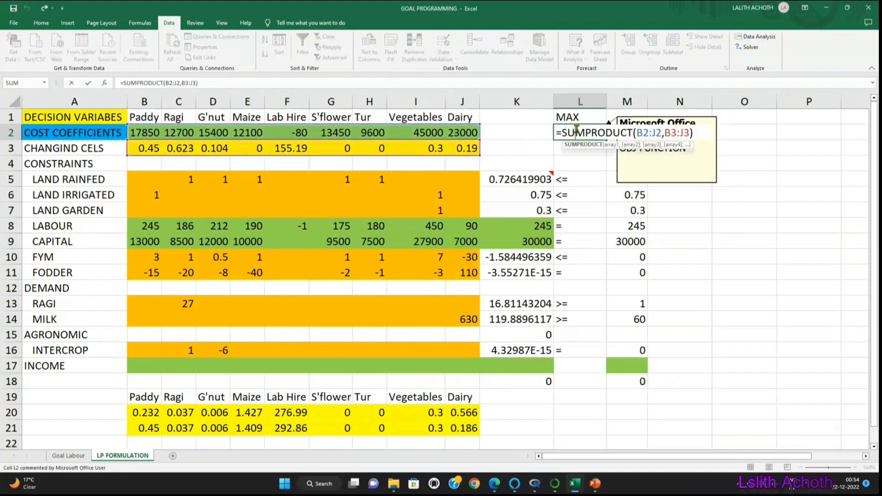
key(Return)
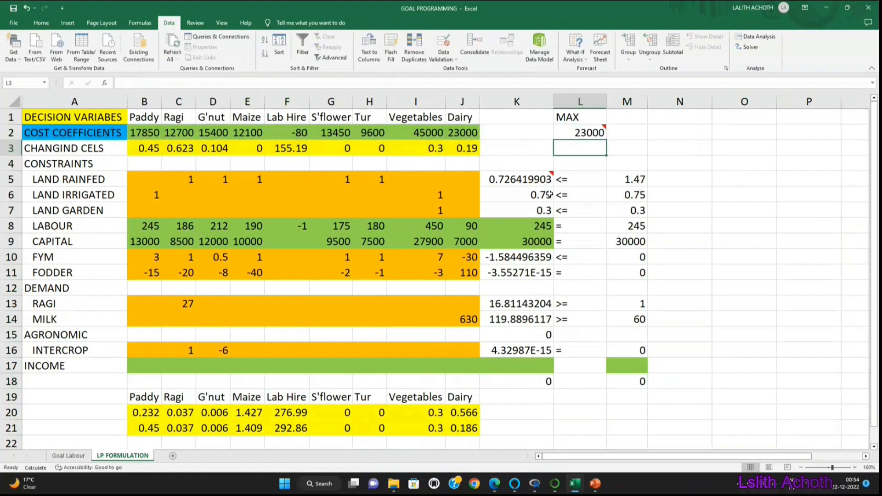
double_click(525, 179)
key(Return)
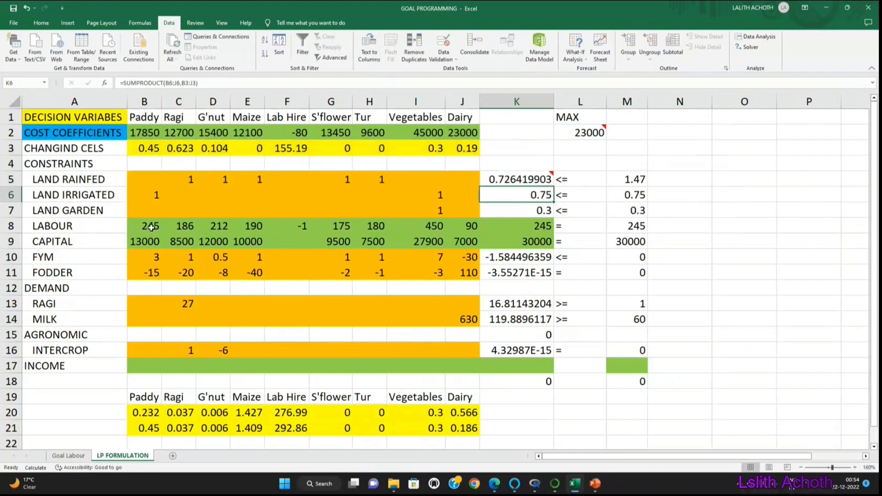
drag(151, 132, 424, 130)
drag(156, 226, 533, 226)
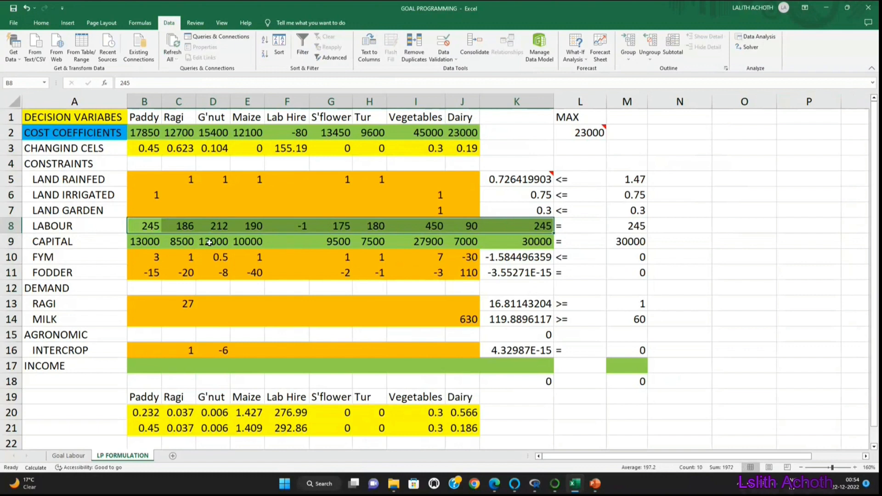
drag(139, 241, 508, 250)
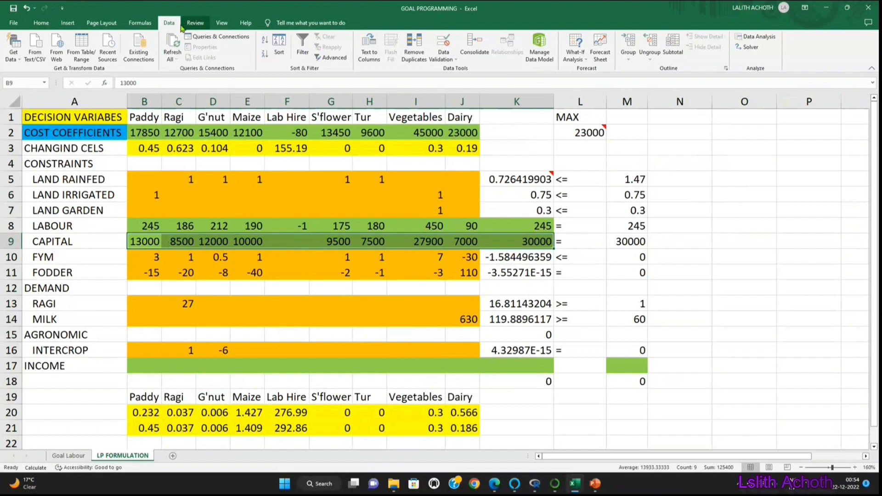
Step: Run Solver to maximise L2 by changing B3:J3 with Simplex LP, and keep the solution
click(754, 52)
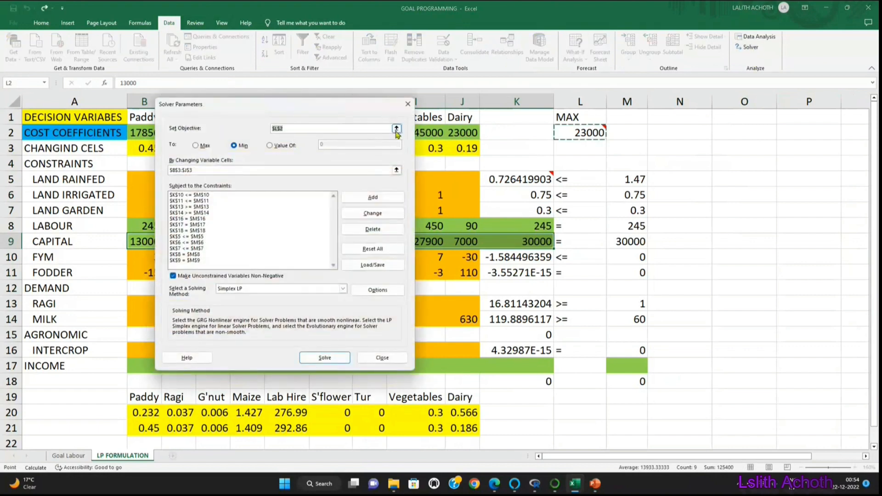
click(396, 128)
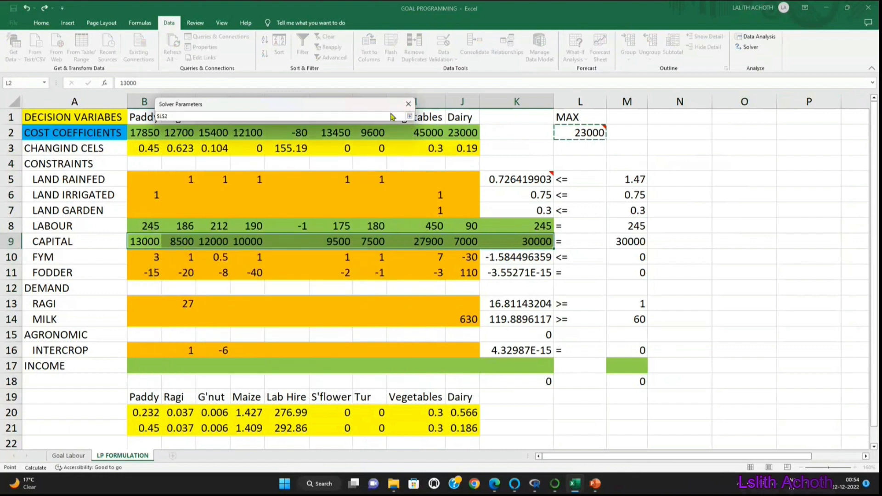
click(410, 117)
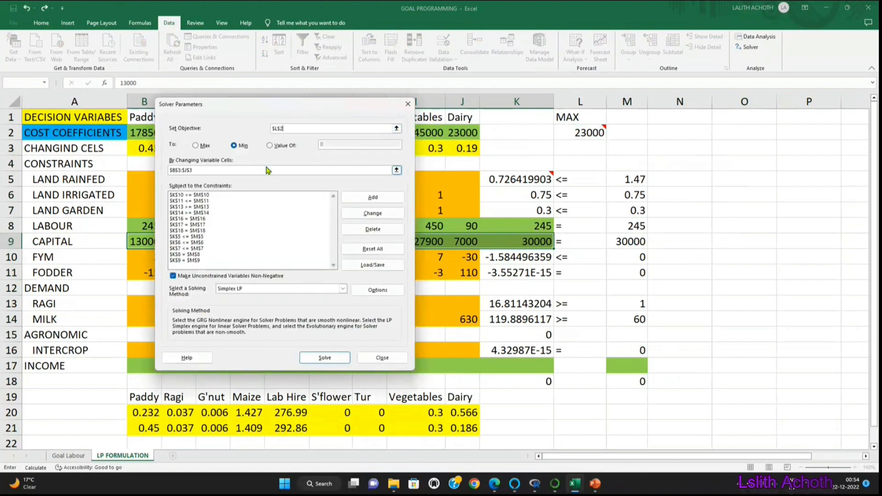
click(397, 170)
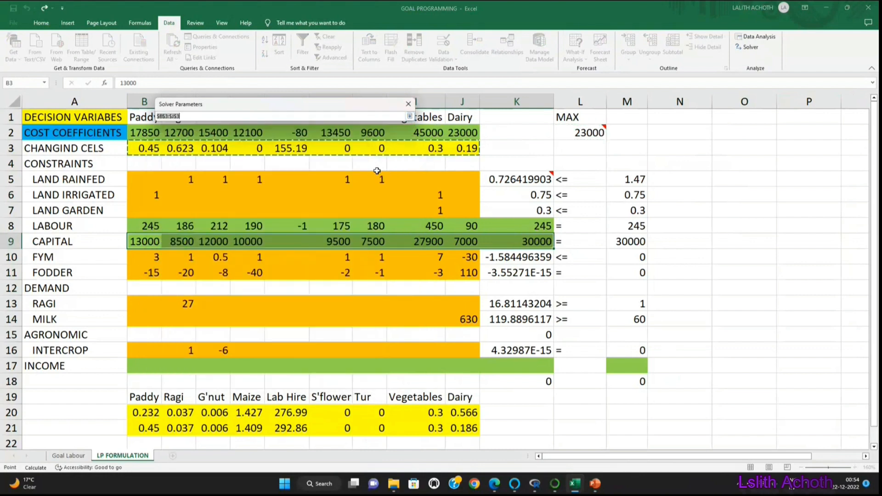
click(409, 117)
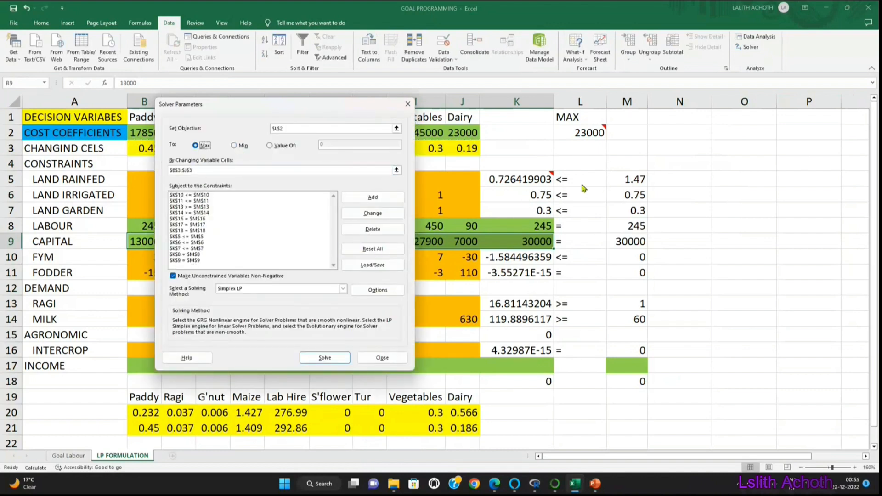
click(327, 358)
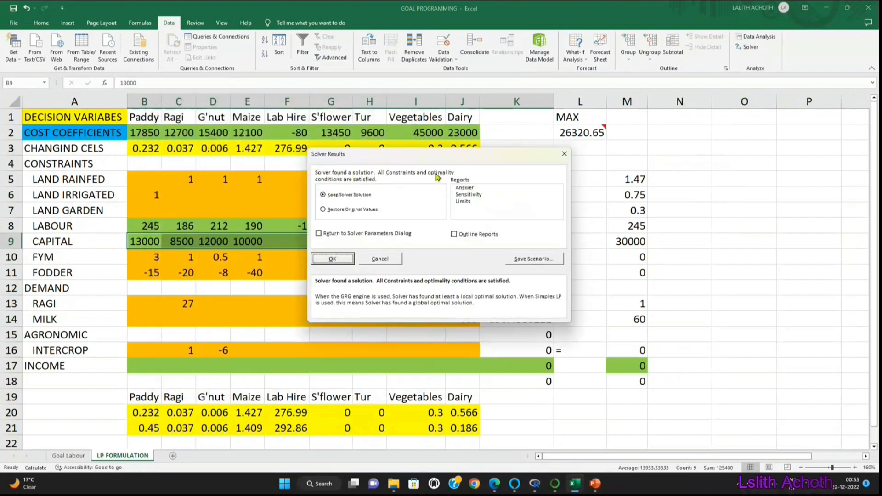
click(332, 258)
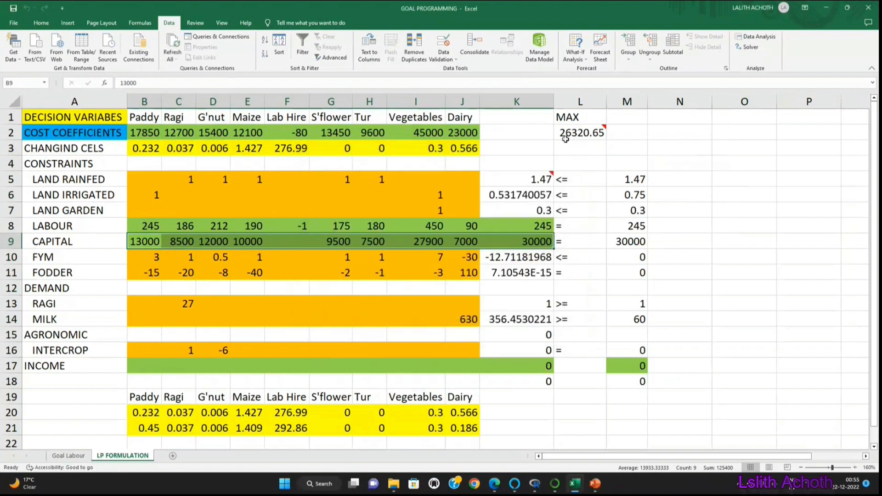
Step: Clear the old results in B20:J21 and copy the solved changing cells B3:J3 into row 20
mouse_move(579, 137)
drag(146, 412, 457, 421)
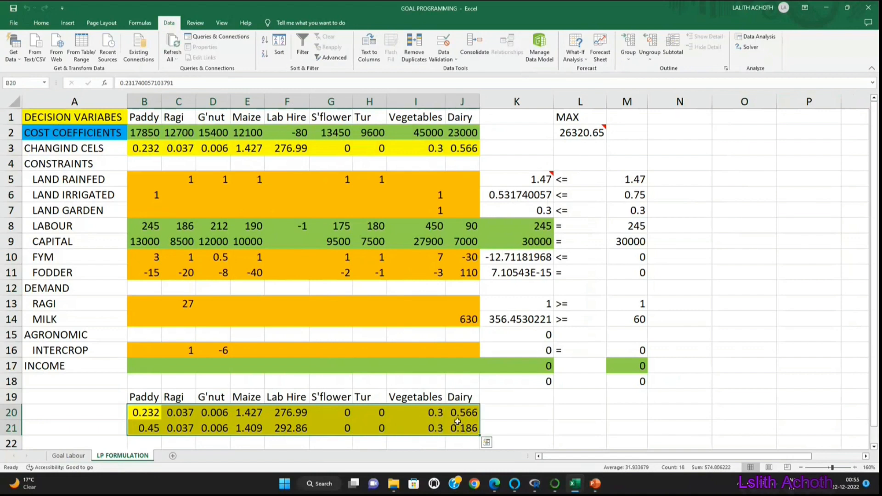
key(Delete)
drag(146, 148, 454, 147)
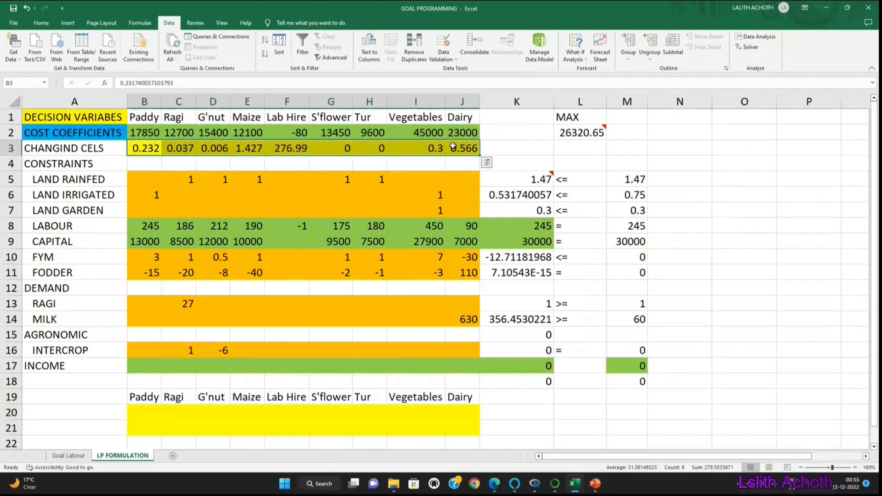
key(ctrl+c)
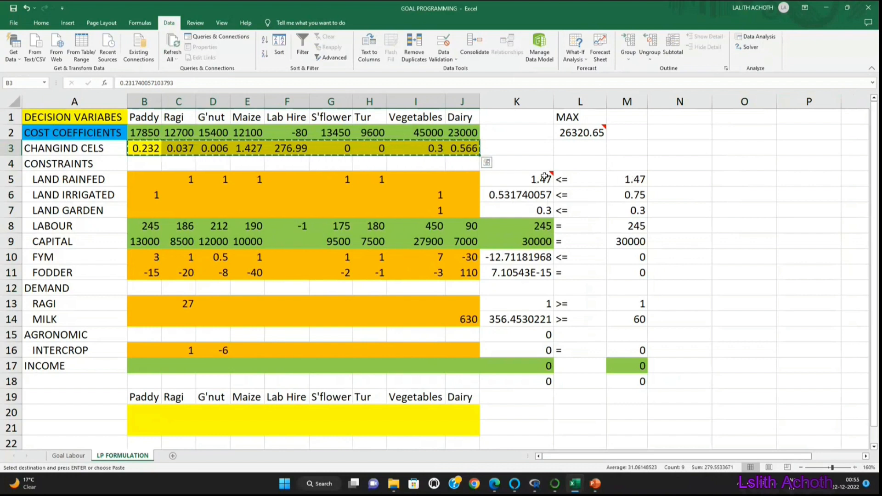
mouse_move(545, 183)
click(136, 410)
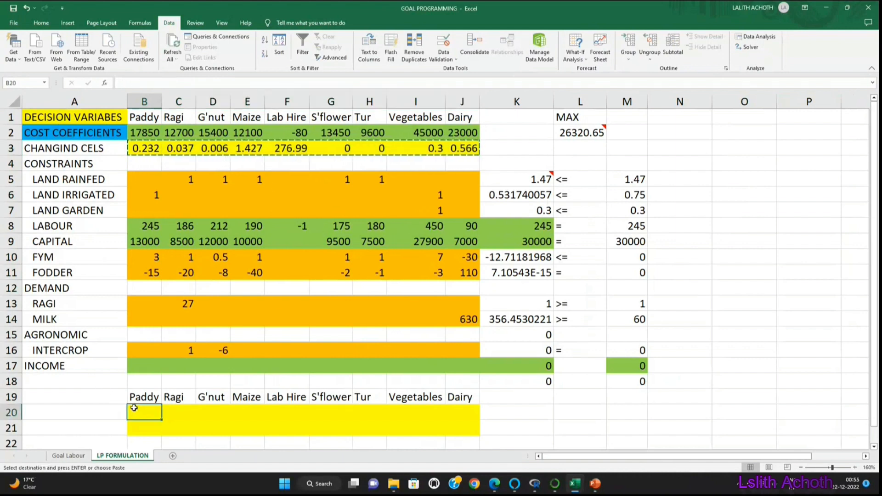
key(ctrl+v)
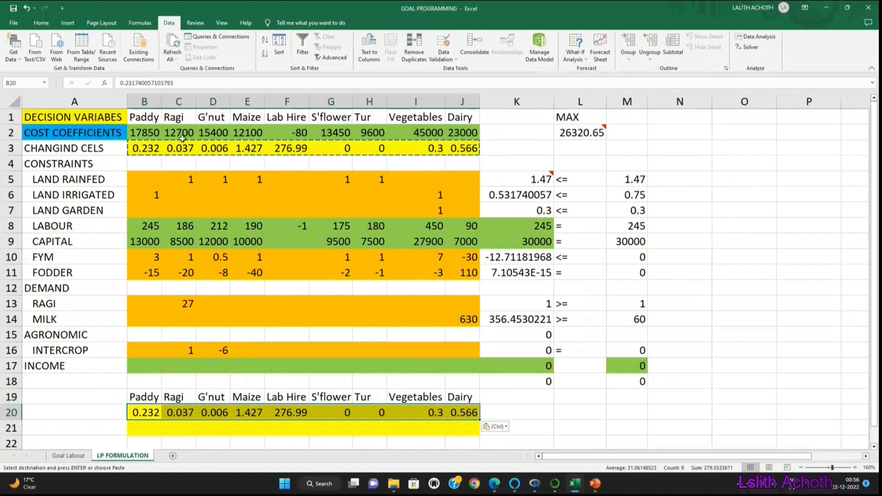
Step: Copy the cost coefficients B2:J2 into the income row at B17, and clear the cost coefficients row
drag(144, 133, 449, 125)
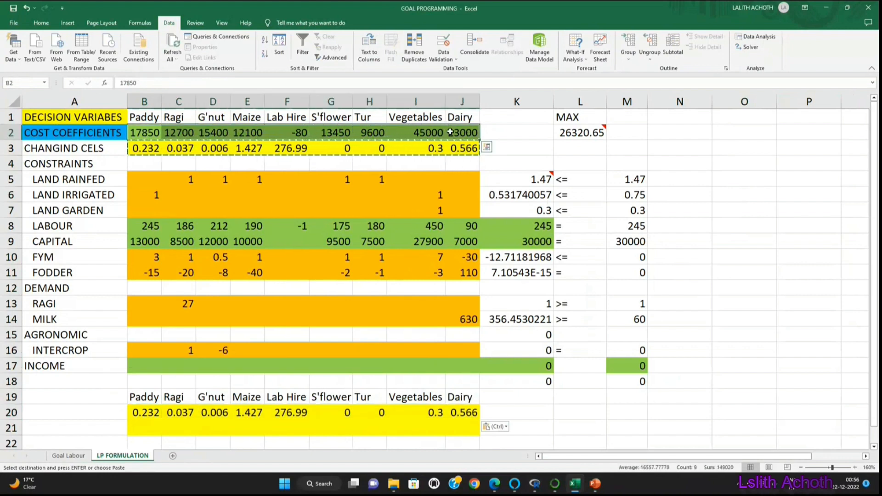
key(ctrl+c)
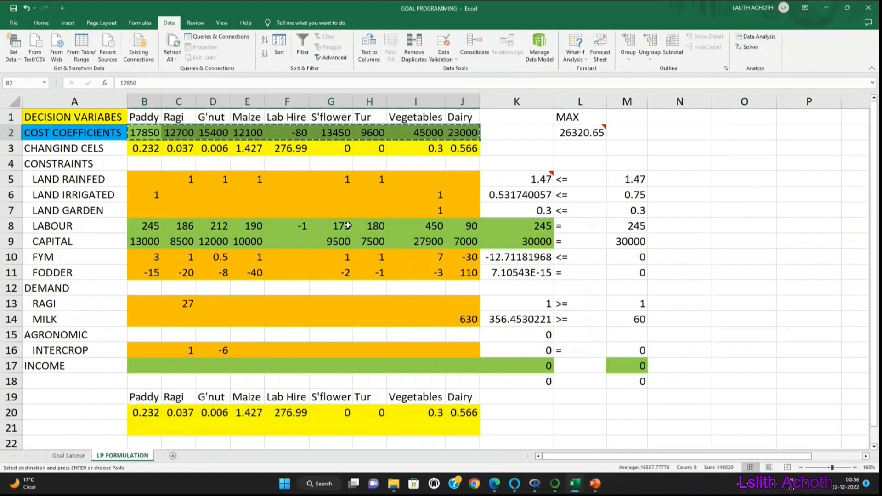
click(144, 367)
key(ctrl+v)
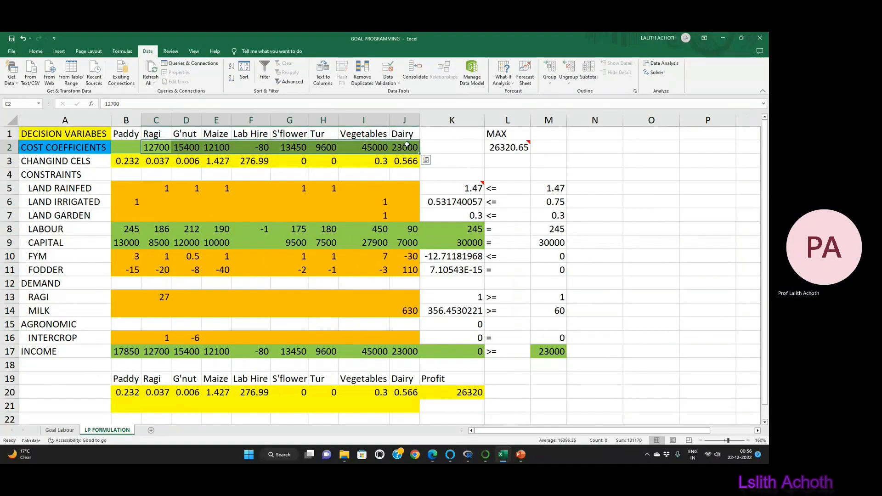
key(Delete)
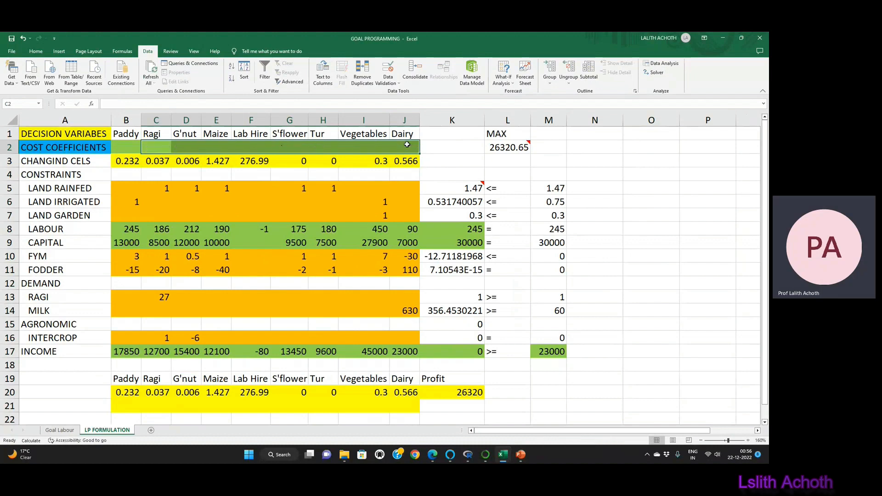
click(197, 362)
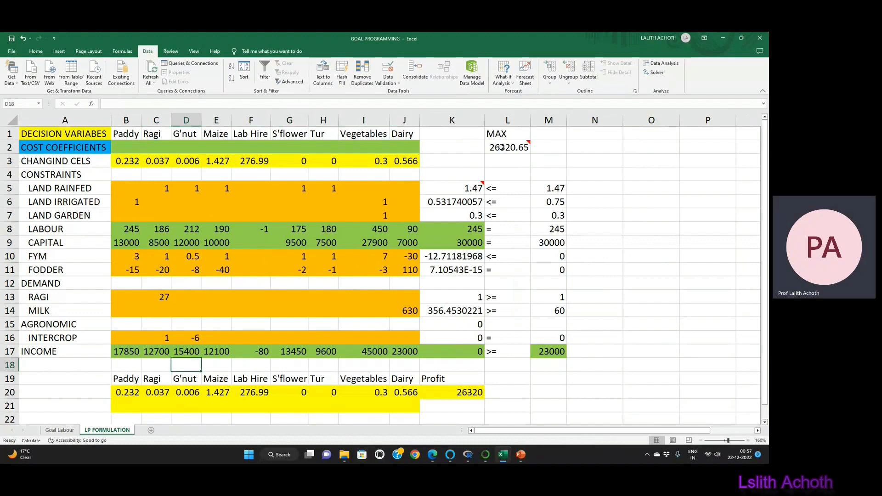
Step: Insert six blank columns before column K to hold the deviation variables
click(444, 227)
click(443, 239)
click(441, 351)
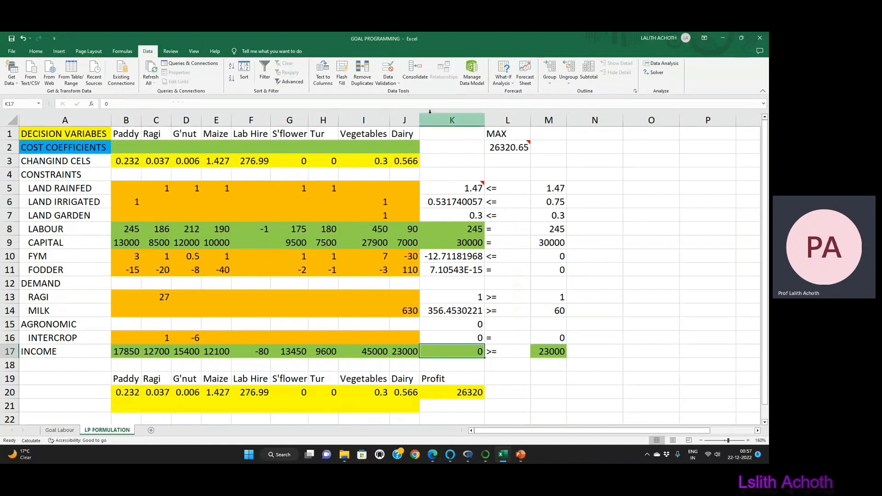
drag(437, 117, 684, 119)
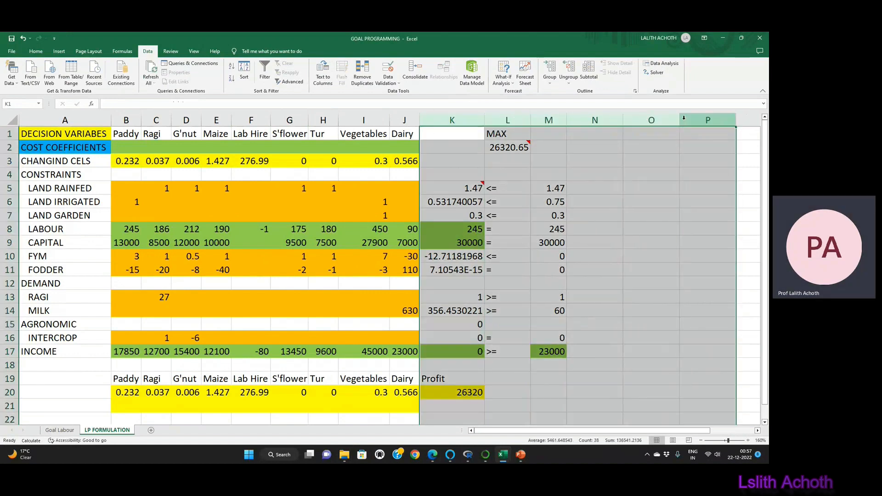
key(ctrl+shift+equal)
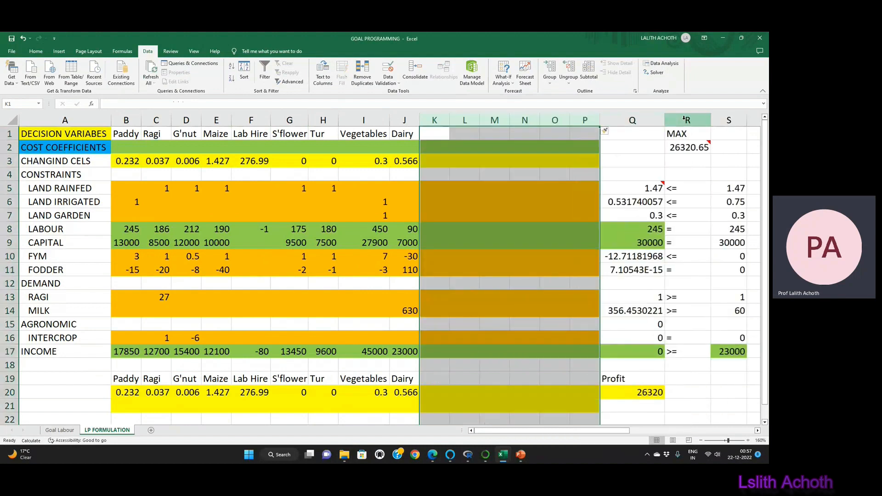
Step: Enter the labour constraint's deviation coefficients: 1 in K8 and -1 in L8
click(442, 230)
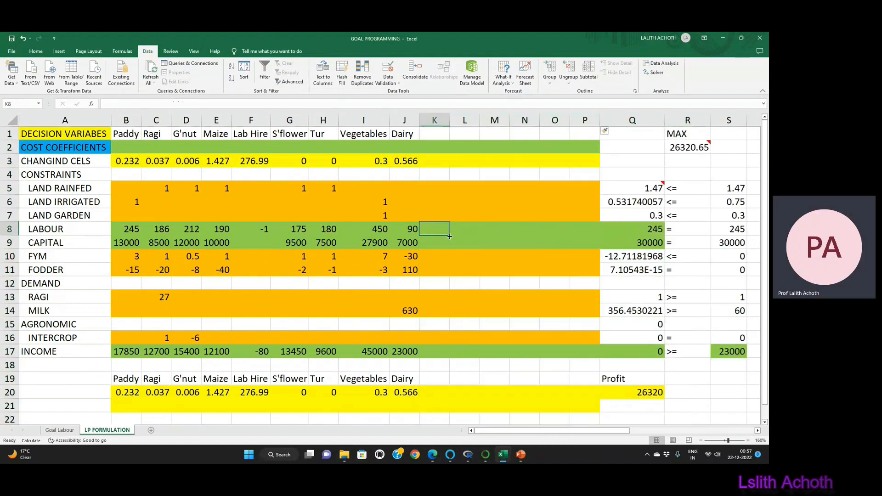
text(1)
key(Tab)
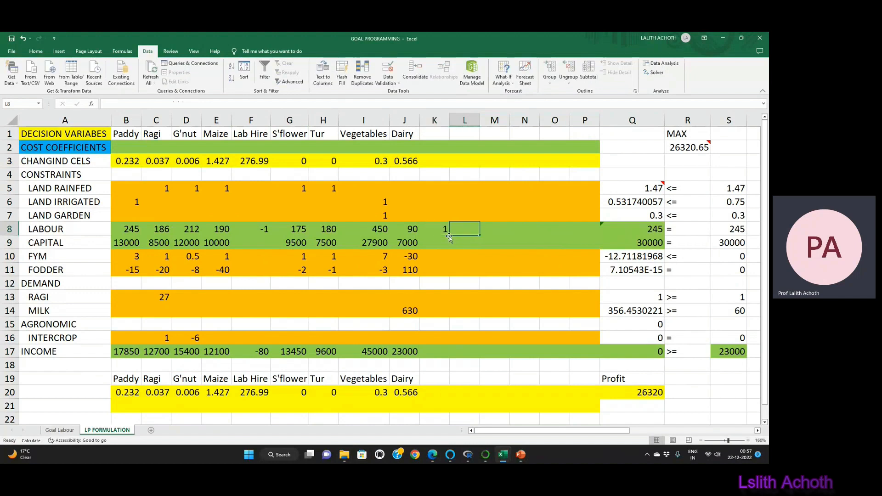
text(-)
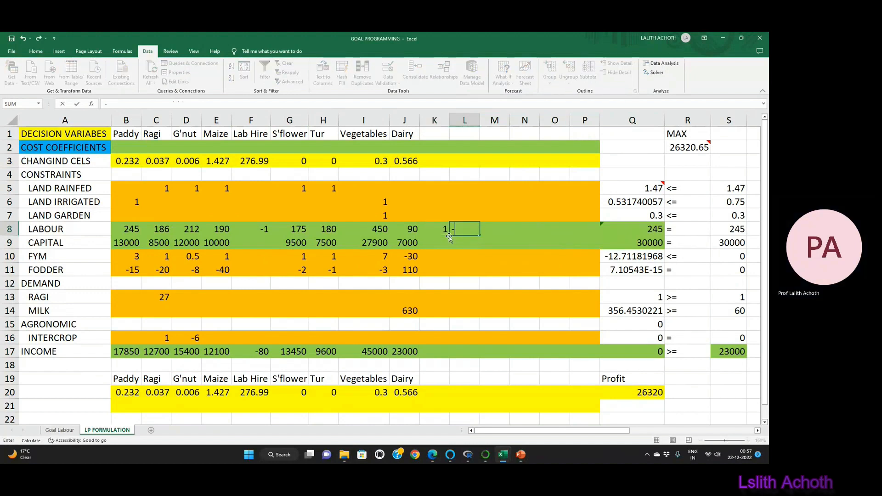
text(1)
key(Tab)
Step: Enter the capital constraint's deviation coefficients: 1 in M9 and -1 in N9
key(Down)
text(1)
key(Tab)
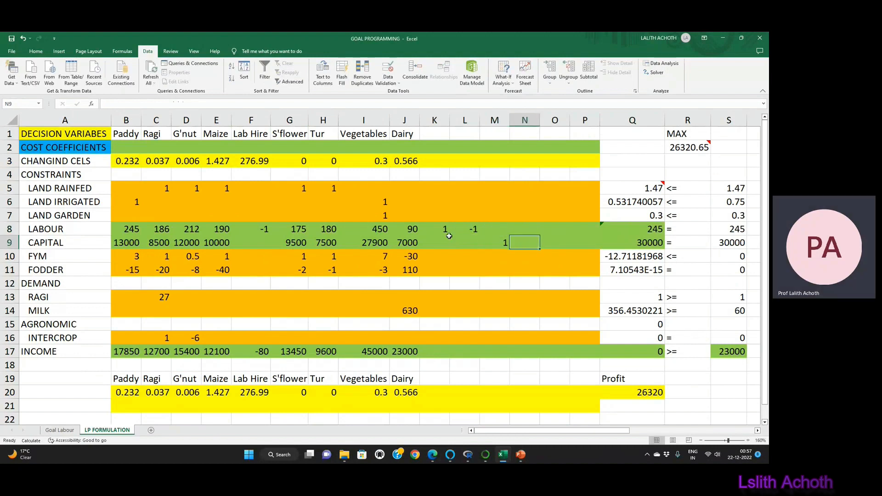
text(-1)
key(Left)
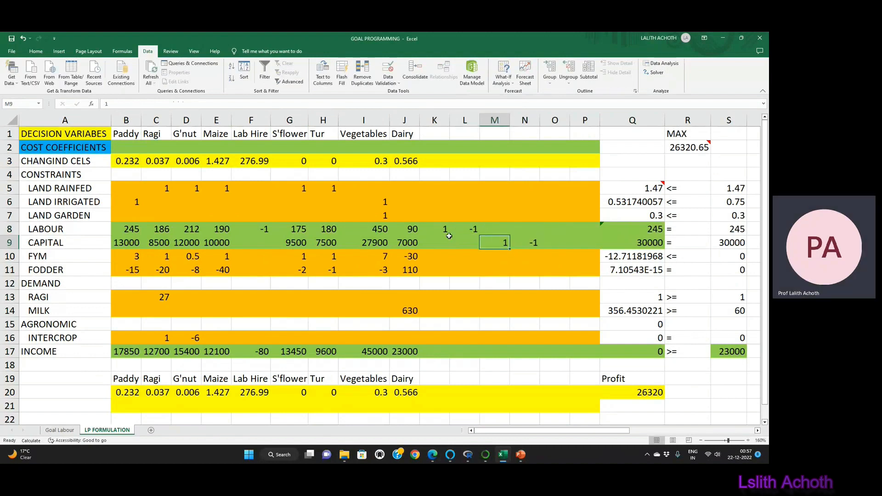
Step: Enter the income constraint's deviation coefficients: 1 in O17 and -1 in P17
key(Right)
key(Right)
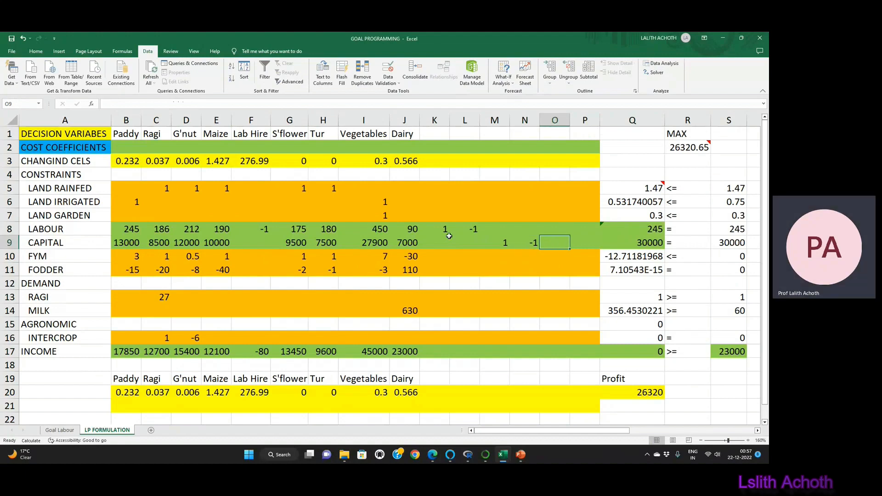
key(Down)
key(Down)
key(Down)
key(Down)
key(Down)
key(Down)
key(Down)
key(Down)
text(1)
key(Right)
text(-1)
key(Right)
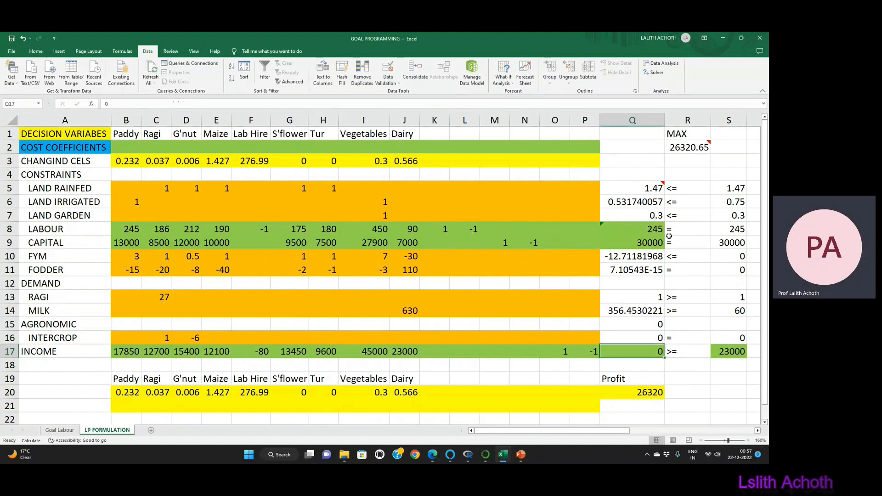
Step: Add the income goal constraint $Q$17 = $S$17 to the Solver model and close the Solver parameters without solving
click(673, 231)
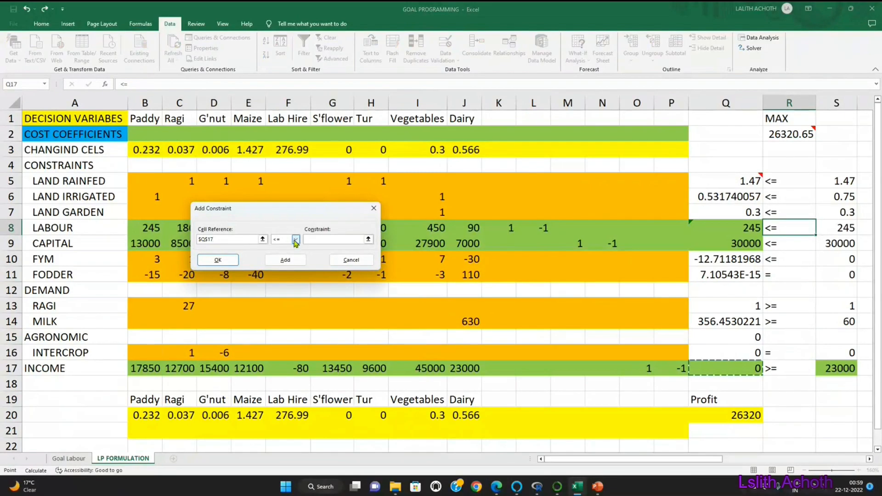
click(295, 240)
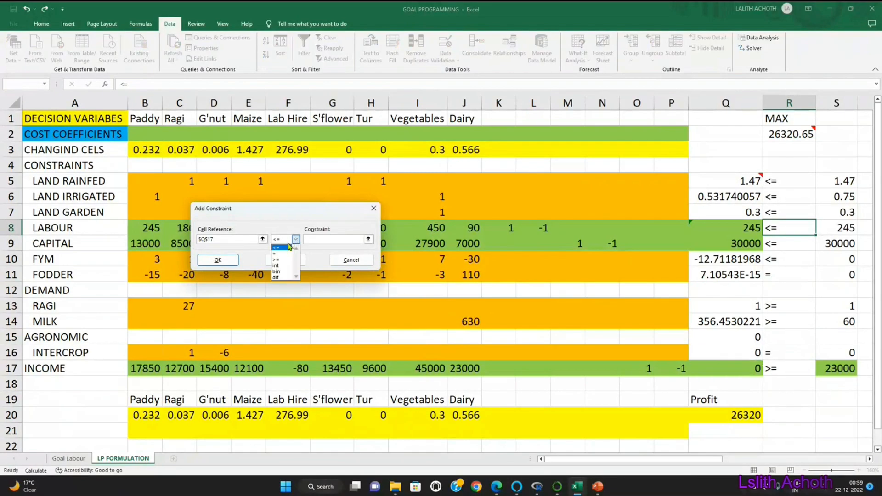
click(278, 254)
click(838, 366)
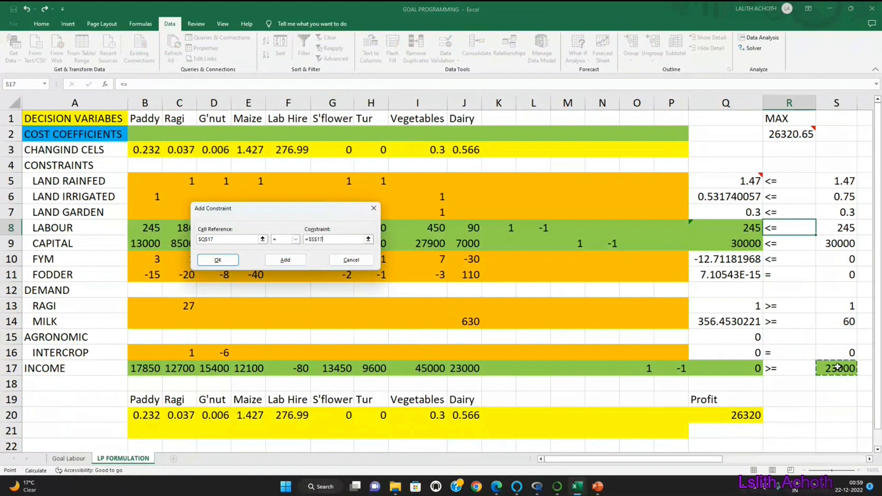
click(234, 261)
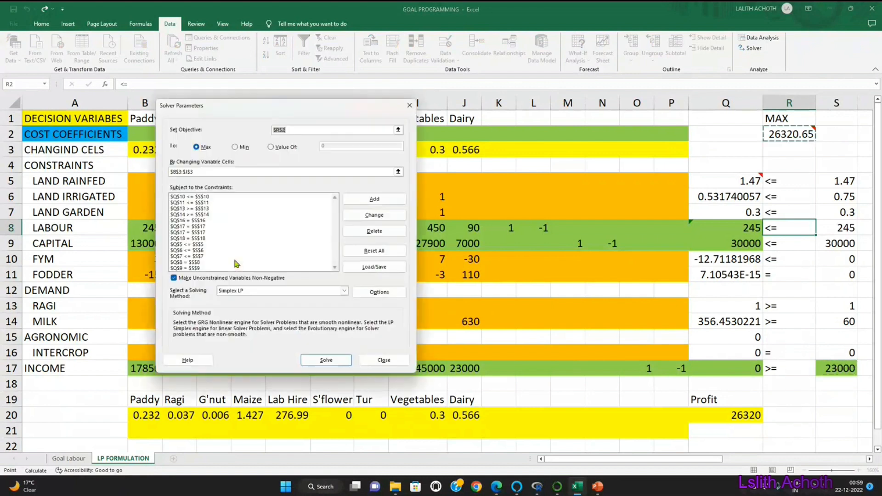
click(383, 360)
Step: Change the income constraint's relation sign in R17 to "="
click(780, 368)
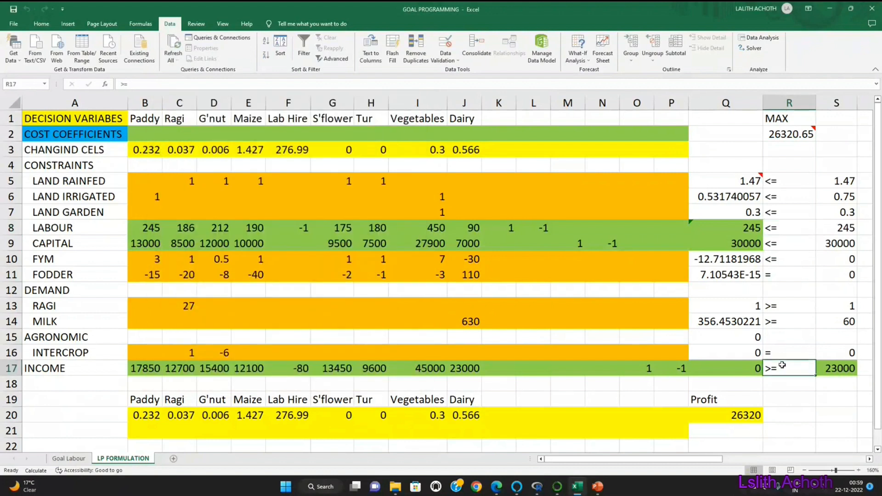
text(=)
key(Return)
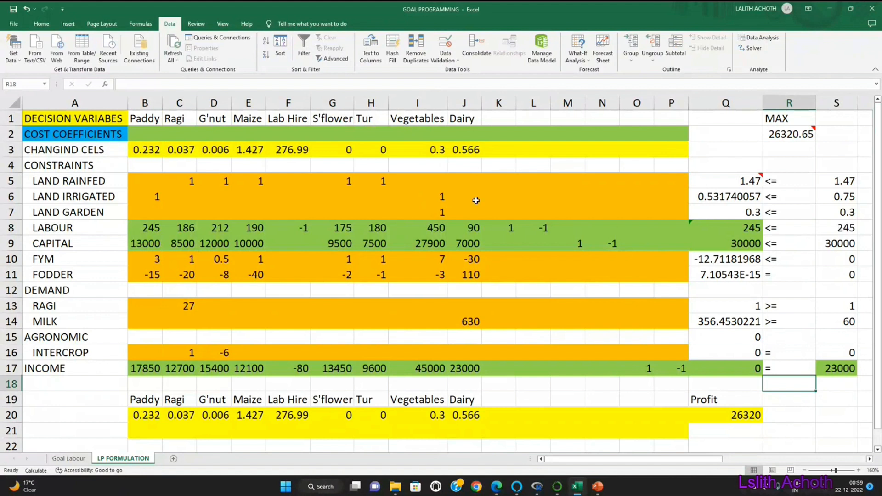
click(747, 230)
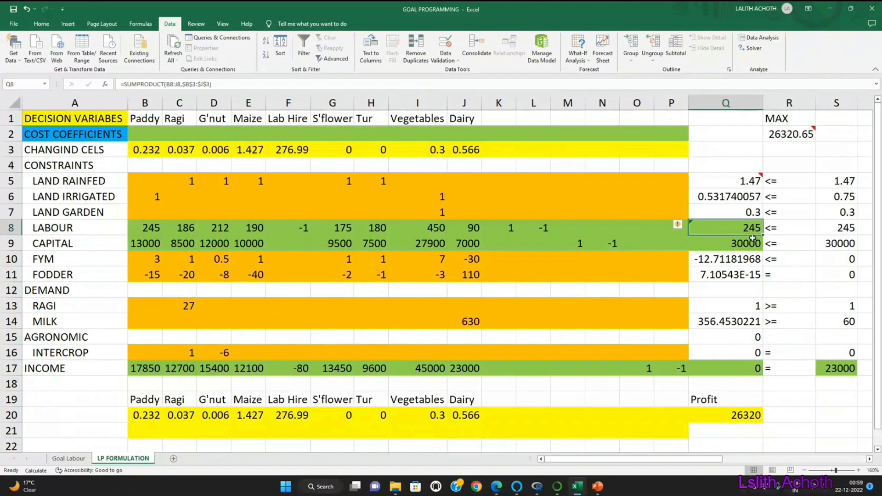
click(840, 232)
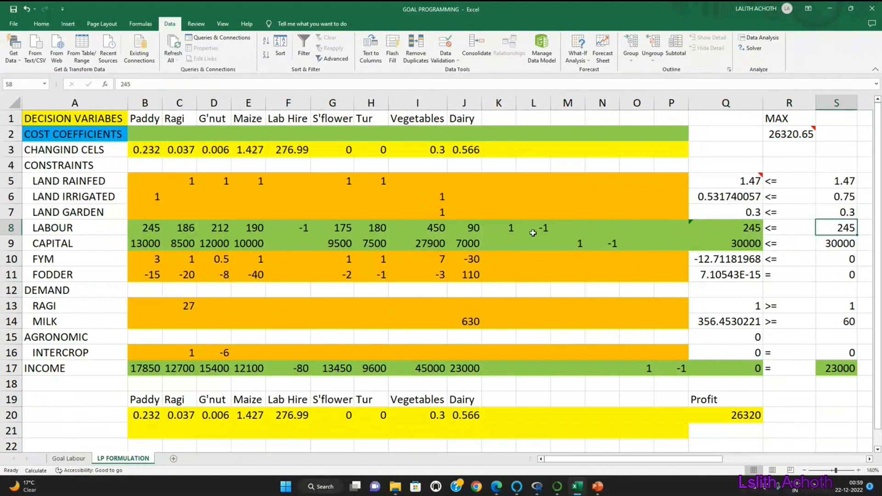
click(512, 229)
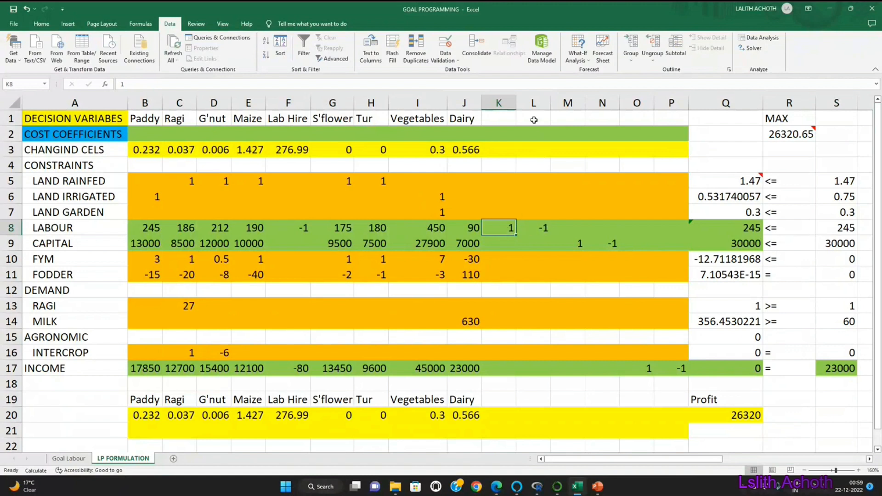
Step: Label the six deviation variable columns d1, d2, d3, d4, d5 and d6 in K1:P1
click(506, 118)
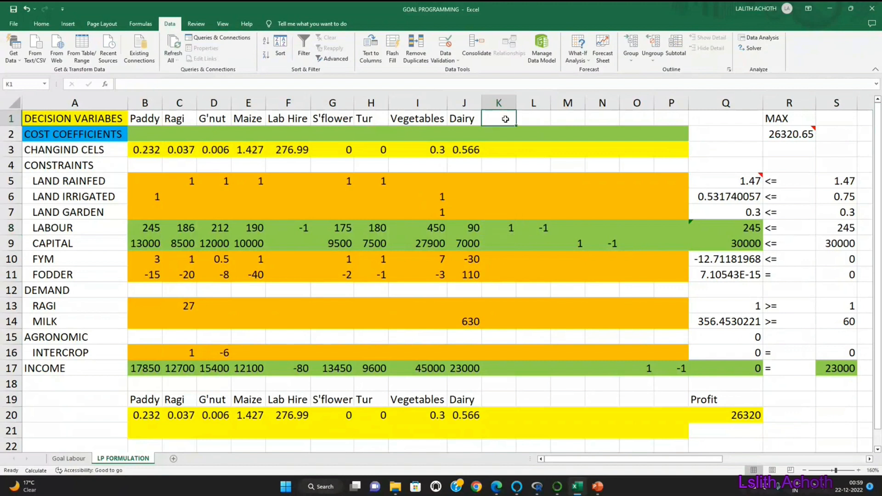
text(d1)
key(Tab)
text(d2)
key(Tab)
text(d3)
key(Tab)
text(d4)
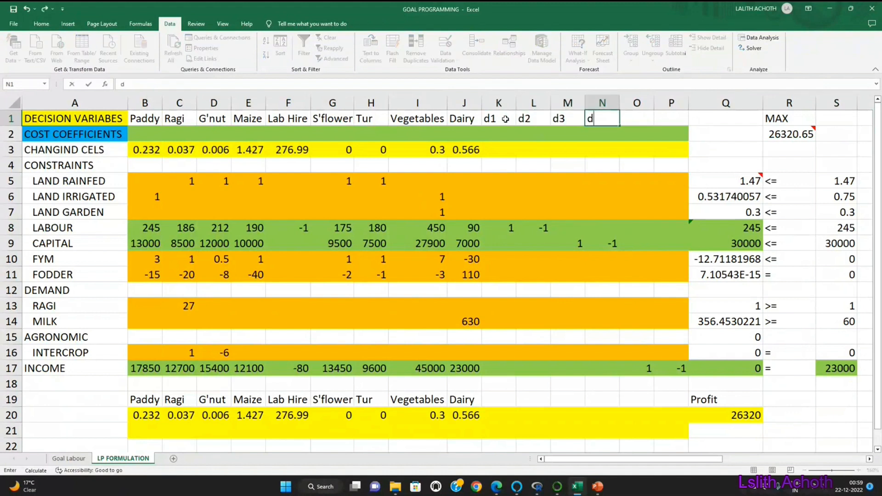
key(Tab)
text(d5)
key(Tab)
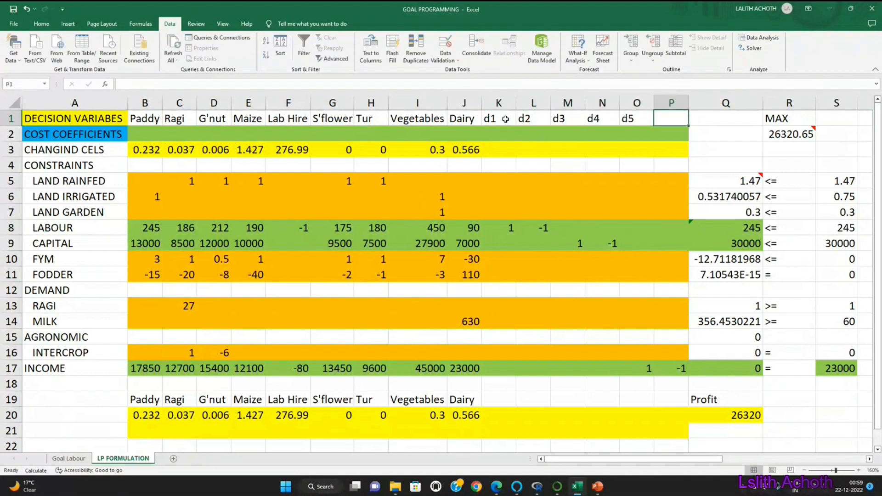
text(d6)
key(Return)
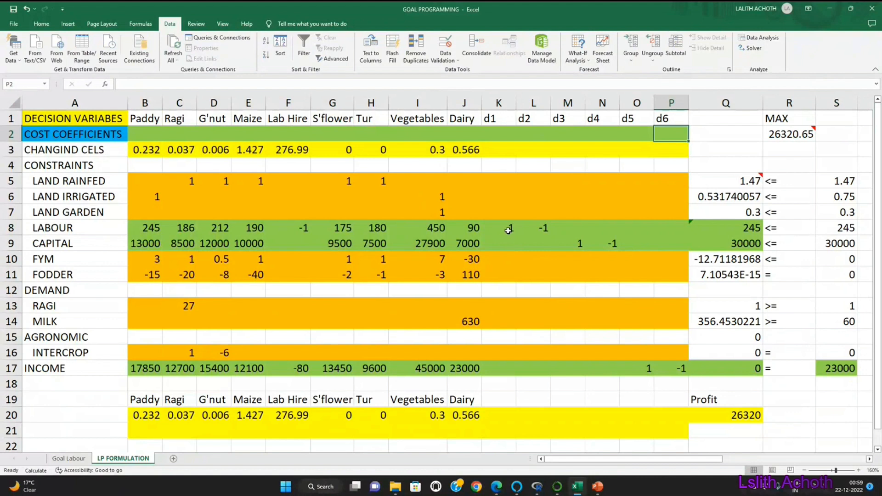
Step: Enter a cost coefficient of 1 for the deviation variables d2, d4 and d5 in row 2
click(533, 132)
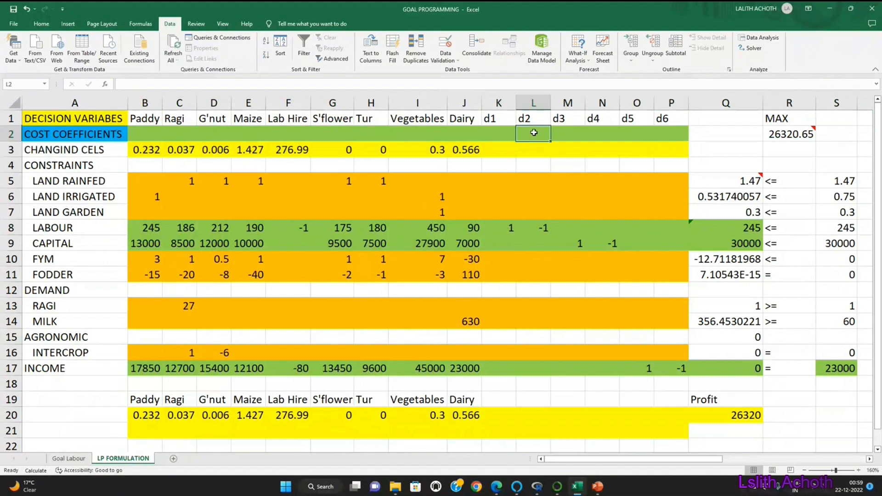
text(1)
key(Return)
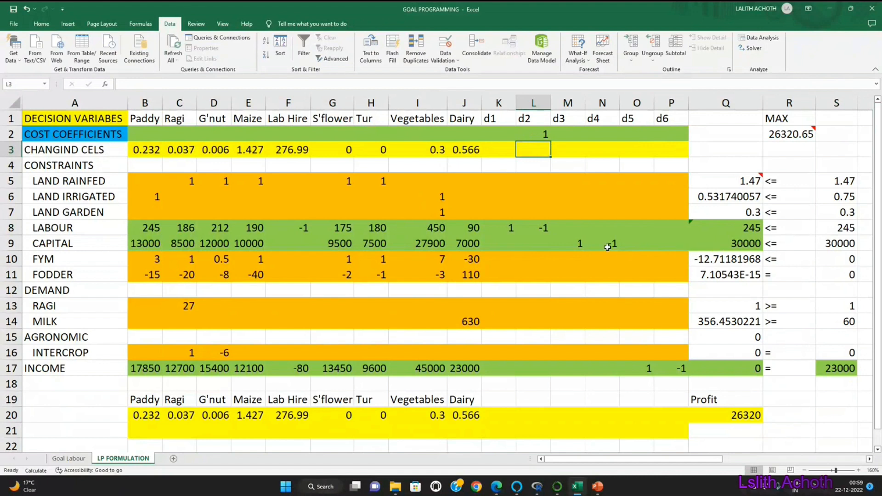
click(579, 246)
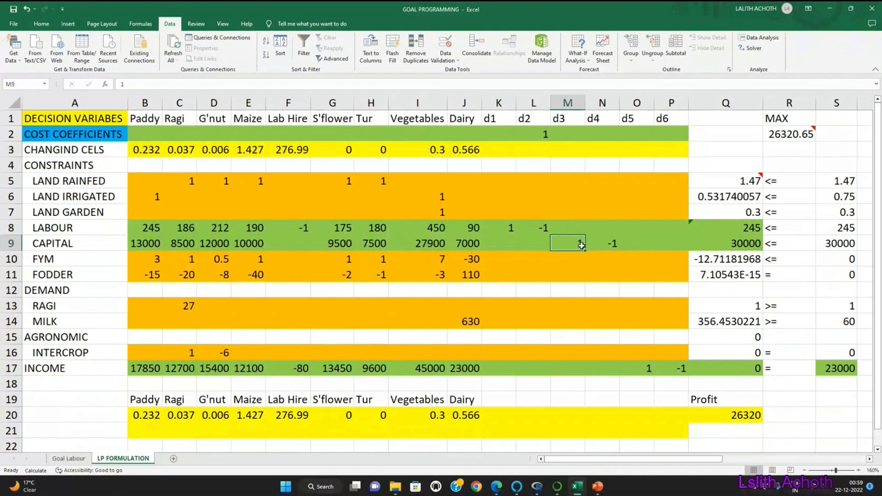
click(599, 132)
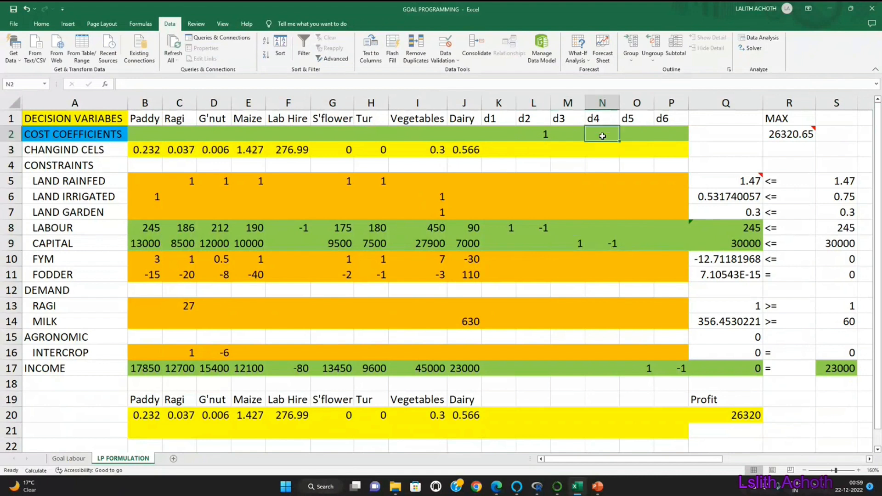
text(1)
key(Return)
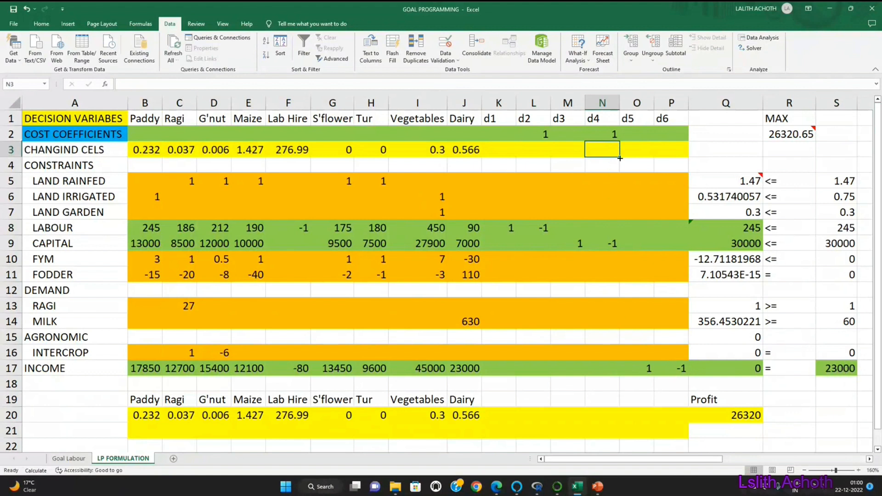
click(631, 136)
text(1)
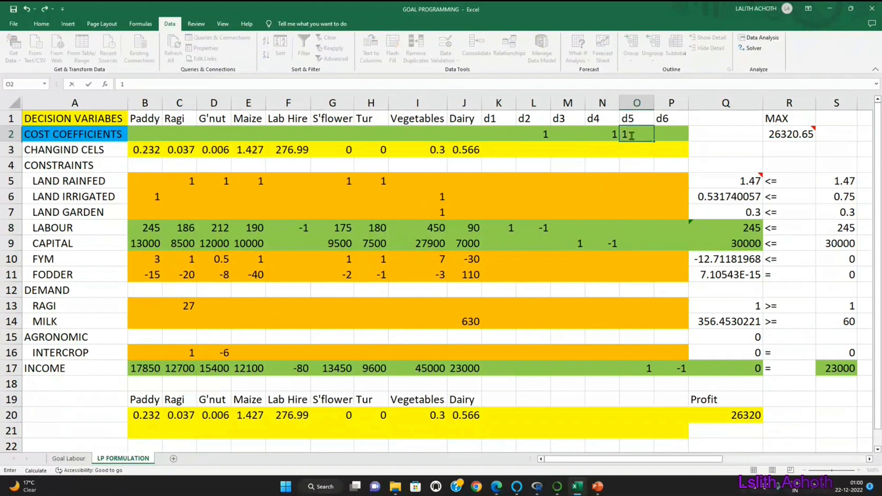
key(Return)
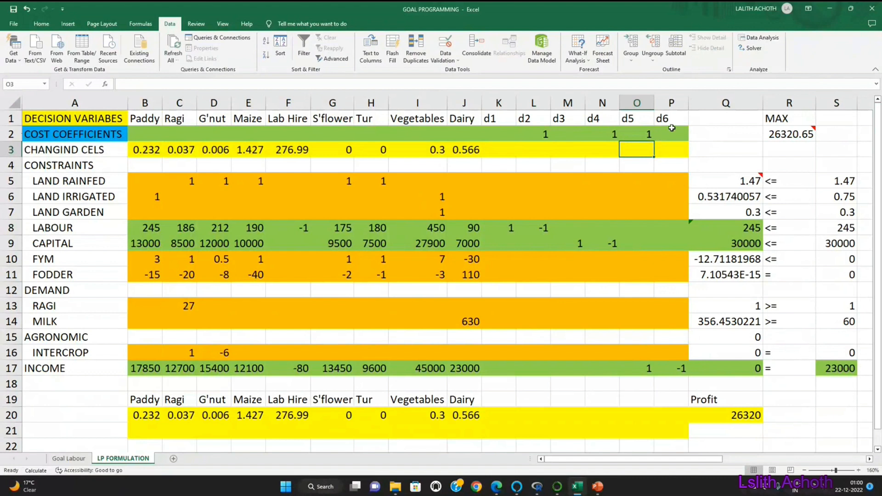
Step: Extend the objective formula in R2 to cover the deviation variables: SUMPRODUCT of B2:P2 and B3:P3
double_click(786, 133)
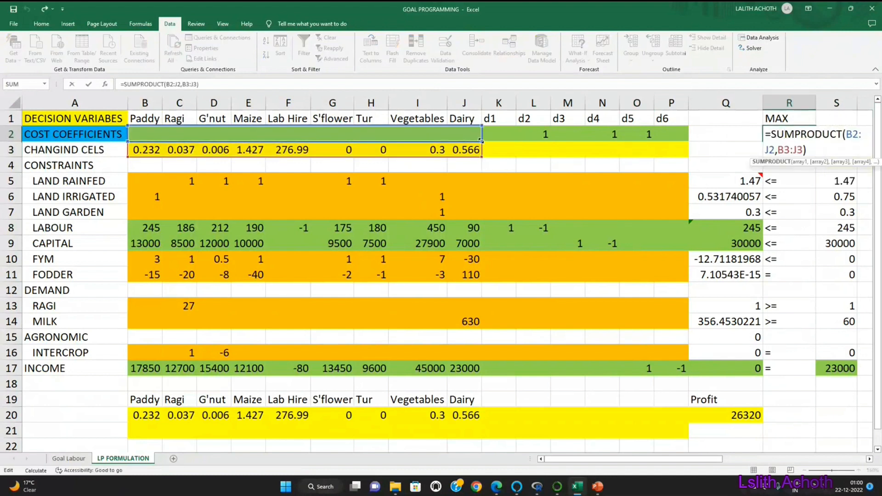
drag(481, 142, 688, 141)
drag(482, 157, 690, 158)
key(Return)
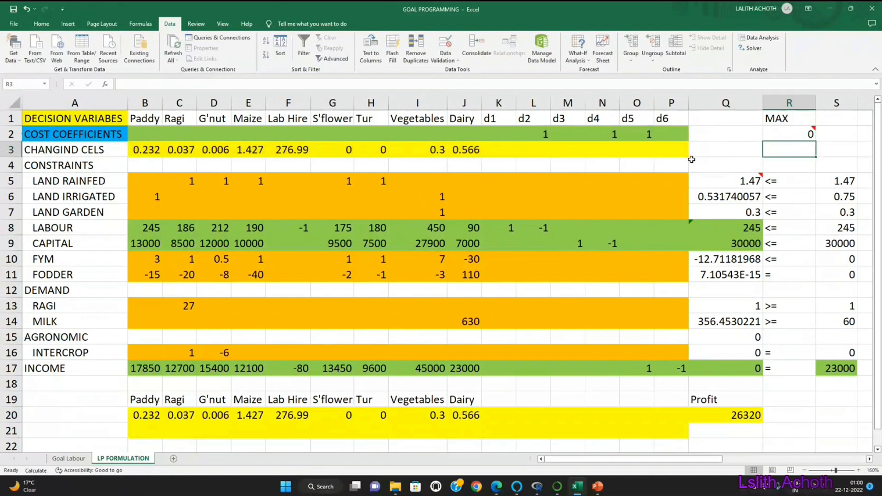
Step: Extend the rainfed land formula in Q5 to the SUMPRODUCT of B5:P5 and B3:P3
click(744, 181)
double_click(744, 180)
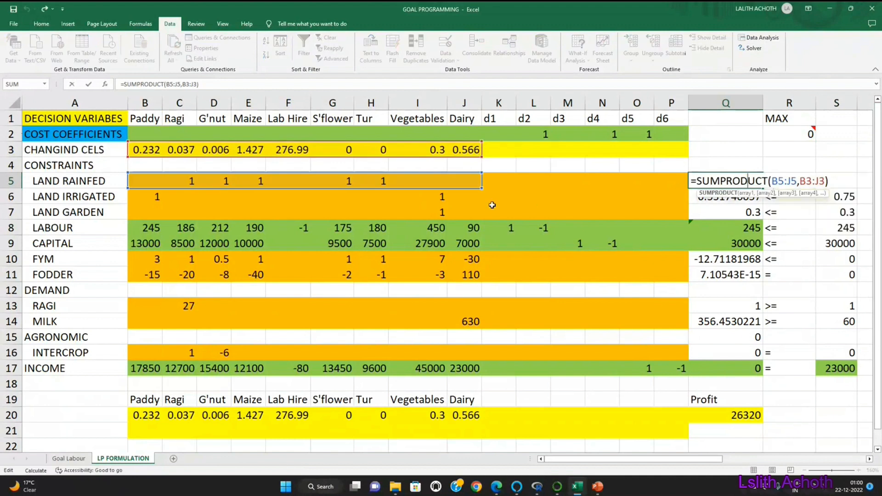
drag(481, 189, 687, 189)
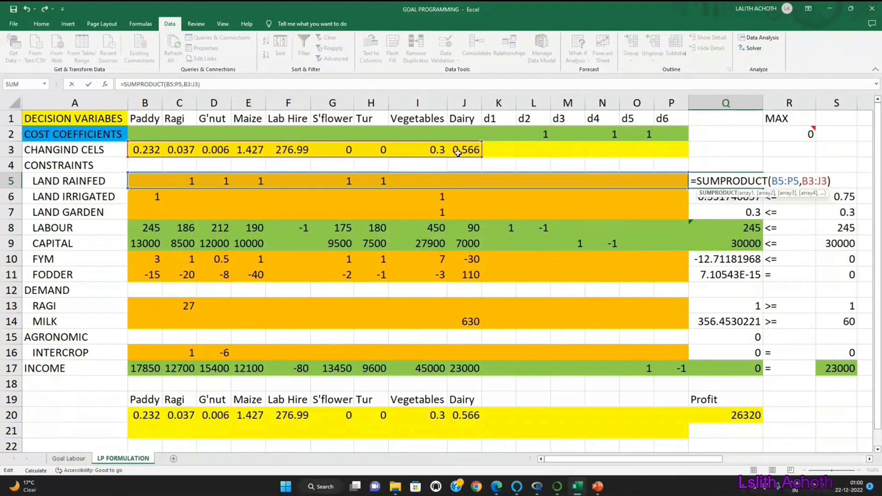
drag(481, 157, 689, 159)
key(Return)
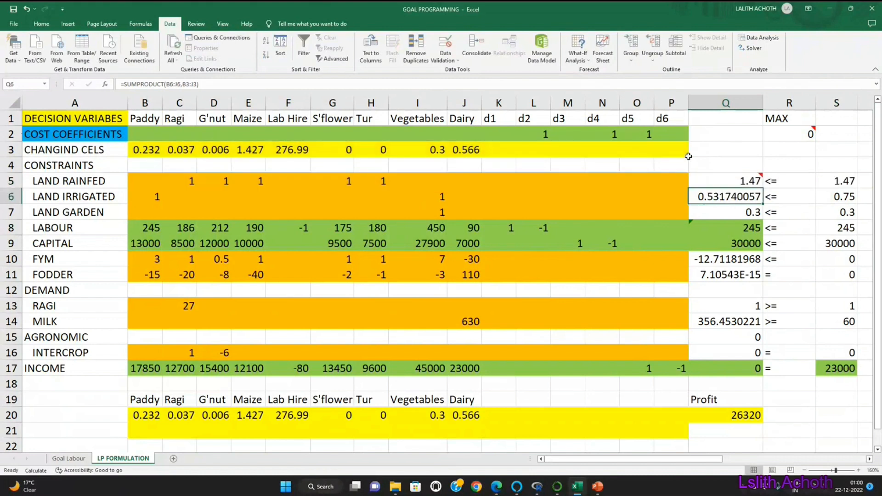
Step: Extend the irrigated land formula in Q6 to the SUMPRODUCT of B6:P6 and B3:P3
double_click(731, 197)
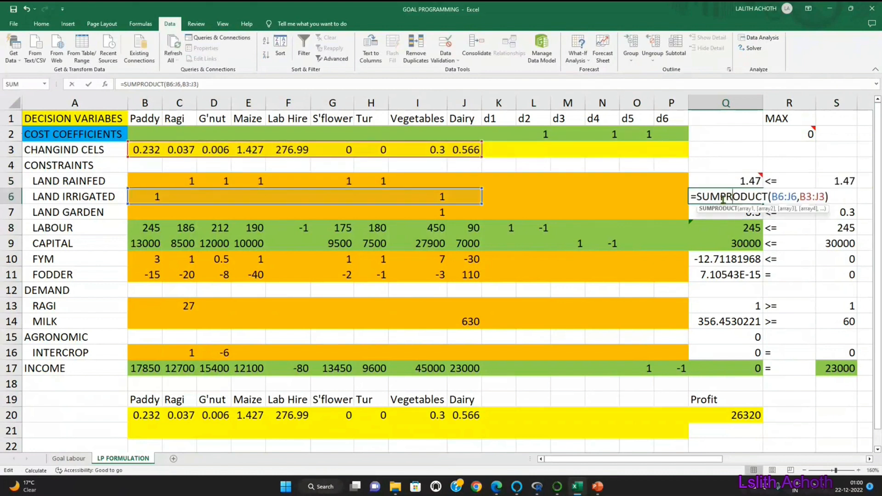
drag(481, 202, 708, 208)
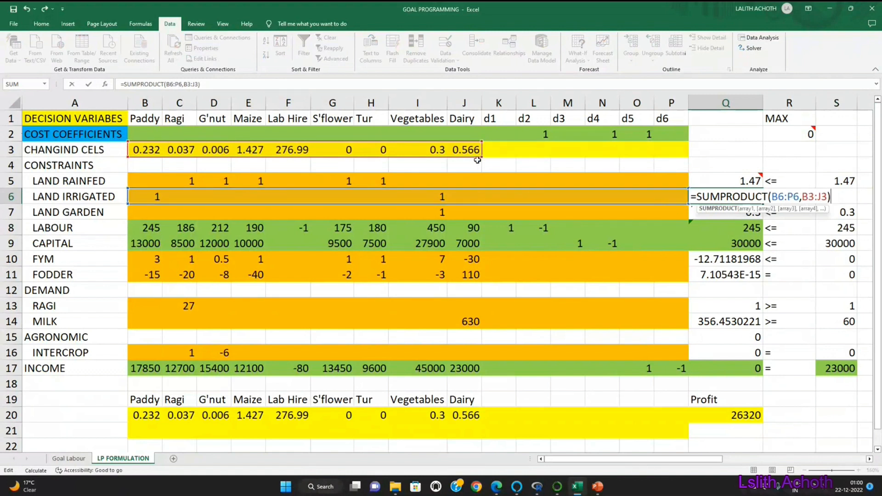
drag(481, 156, 675, 159)
key(Return)
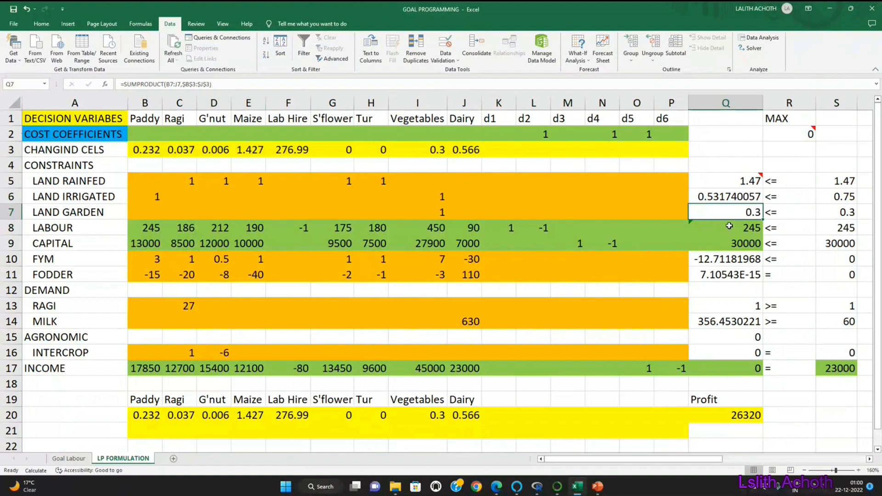
Step: Extend the garden land formula in Q7 to the SUMPRODUCT of B7:P7 and $B$3:$P$3
double_click(729, 210)
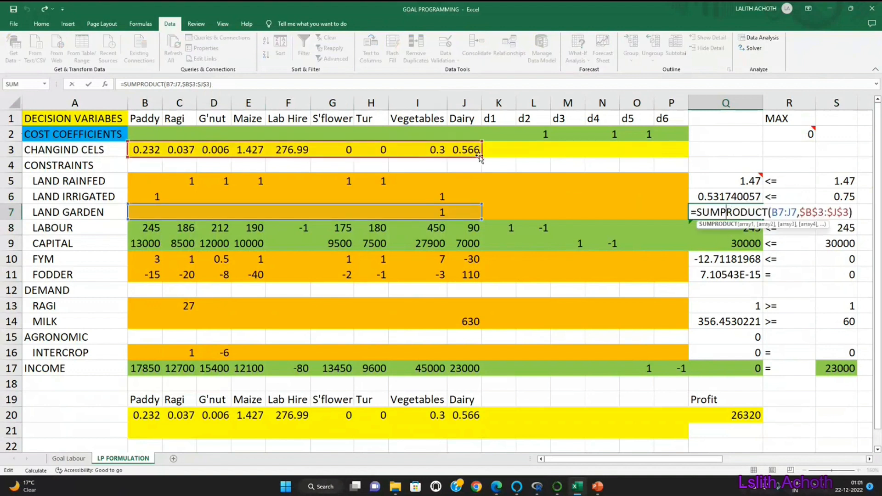
drag(481, 157, 698, 158)
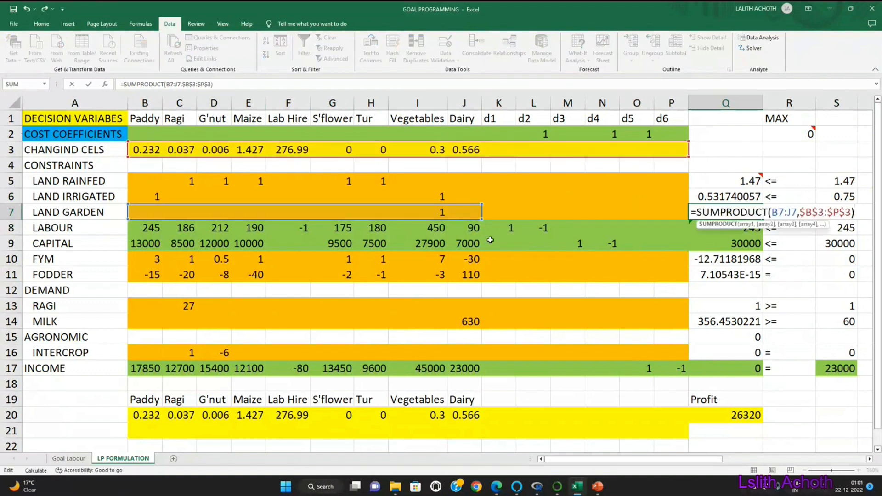
drag(481, 219, 689, 221)
key(Return)
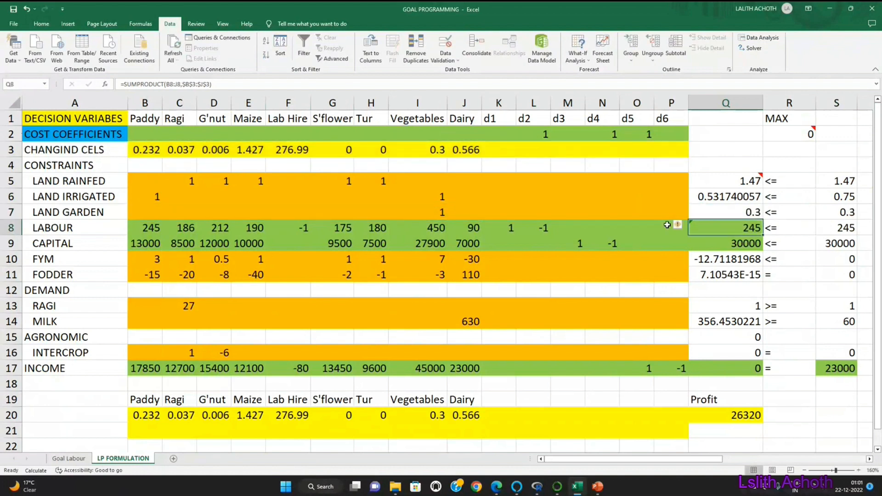
Step: Extend the labour formula in Q8 to the SUMPRODUCT of B8:P8 and $B$3:$P$3
double_click(746, 227)
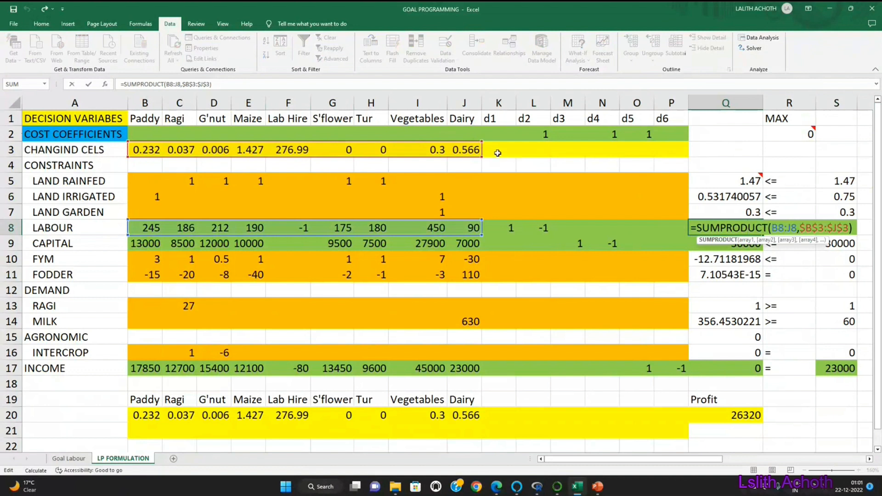
drag(482, 157, 679, 158)
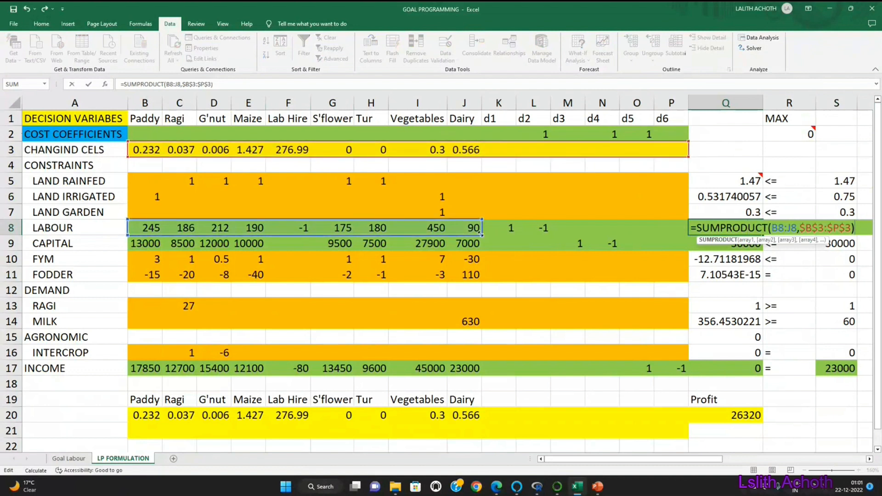
drag(499, 234, 677, 236)
key(Return)
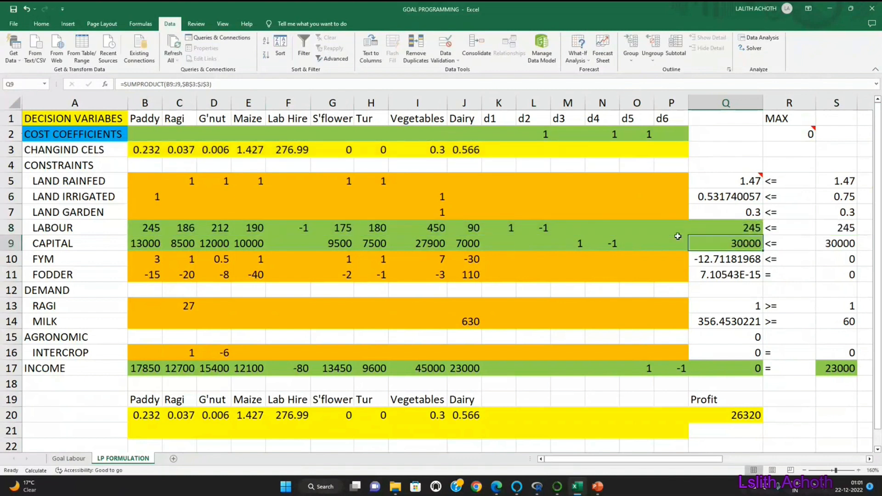
key(Up)
key(shift+Down)
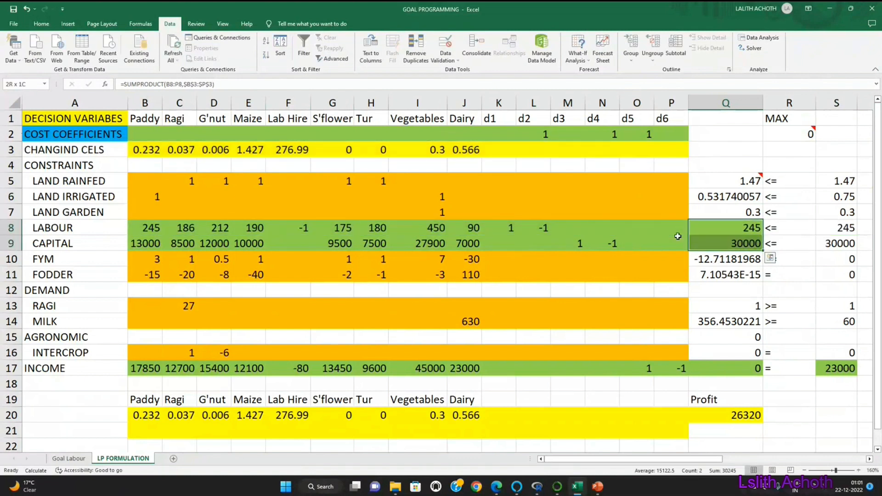
key(ctrl+q)
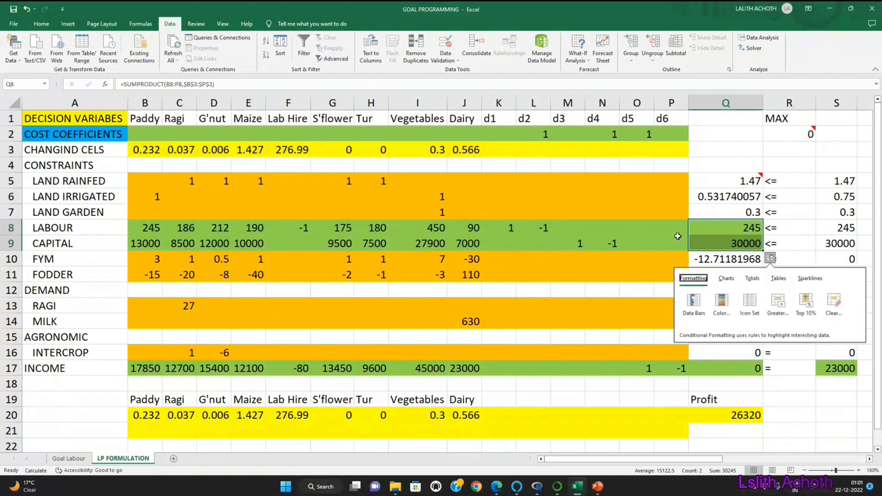
double_click(729, 247)
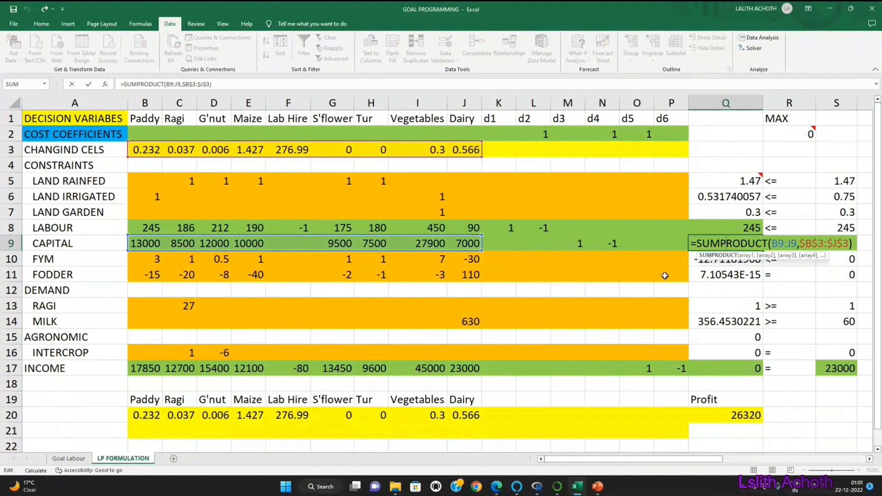
key(Return)
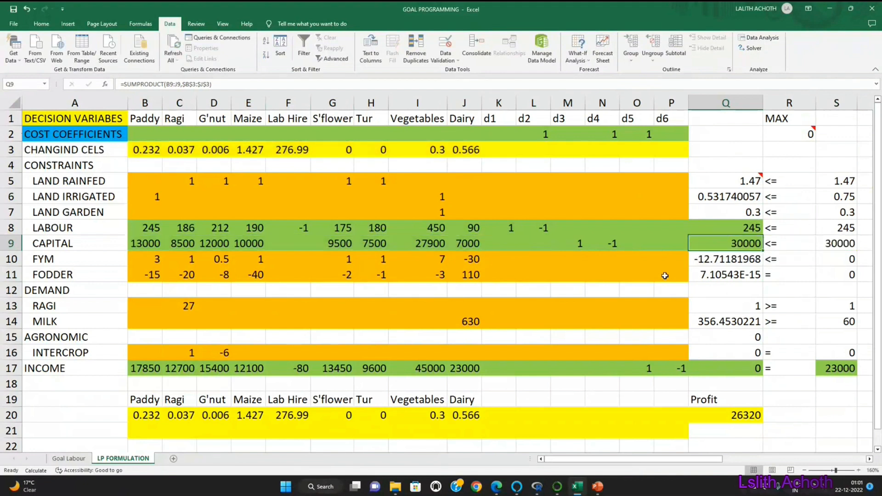
Step: Copy the labour formula from Q8 to the capital row in Q9 and check its ranges B9:P9 and $B$3:$P$3
key(Up)
key(Up)
key(ctrl+c)
key(Down)
key(ctrl+v)
double_click(744, 243)
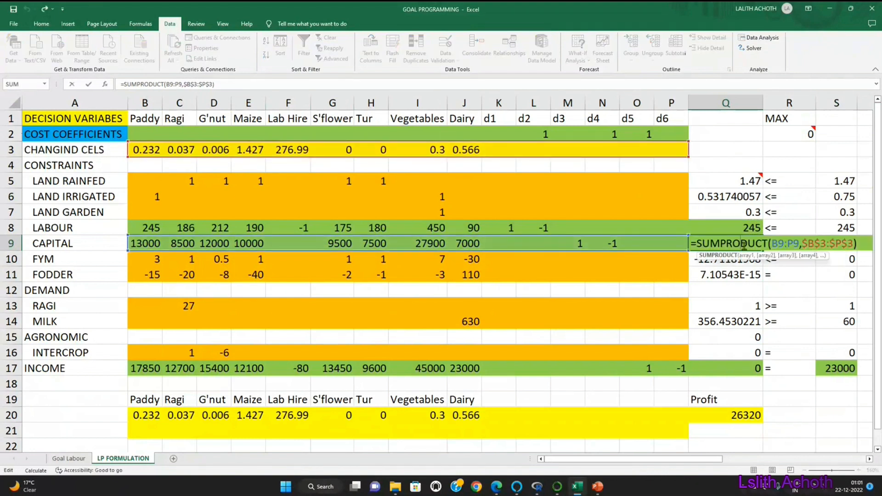
key(Return)
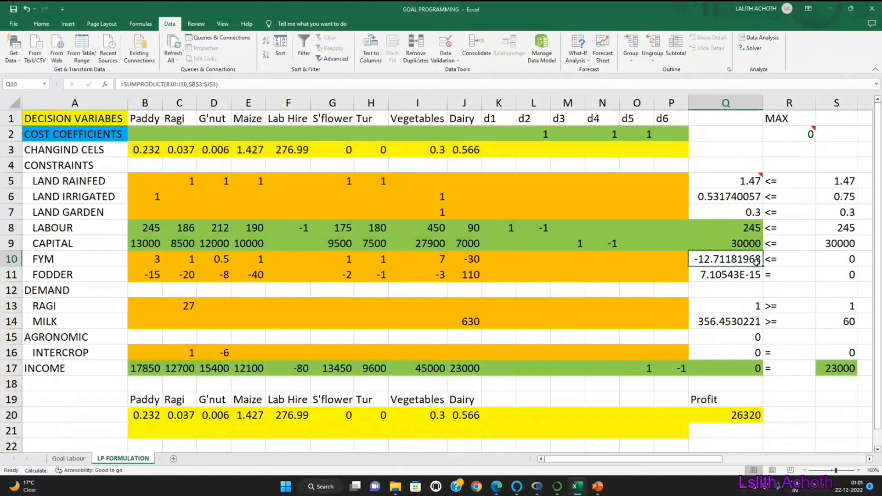
Step: Extend the FYM formula in Q10 to the SUMPRODUCT of B10:P10 and $B$3:$P$3
double_click(740, 260)
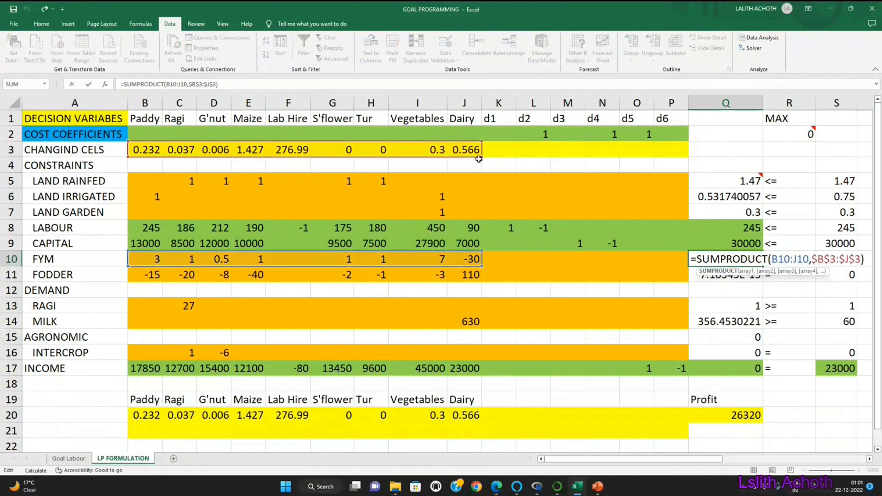
drag(481, 158, 682, 158)
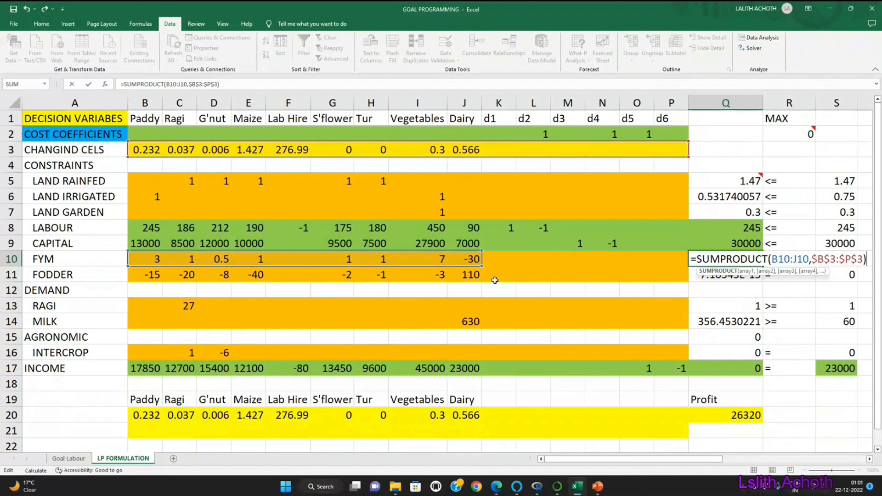
drag(514, 265, 679, 265)
key(Return)
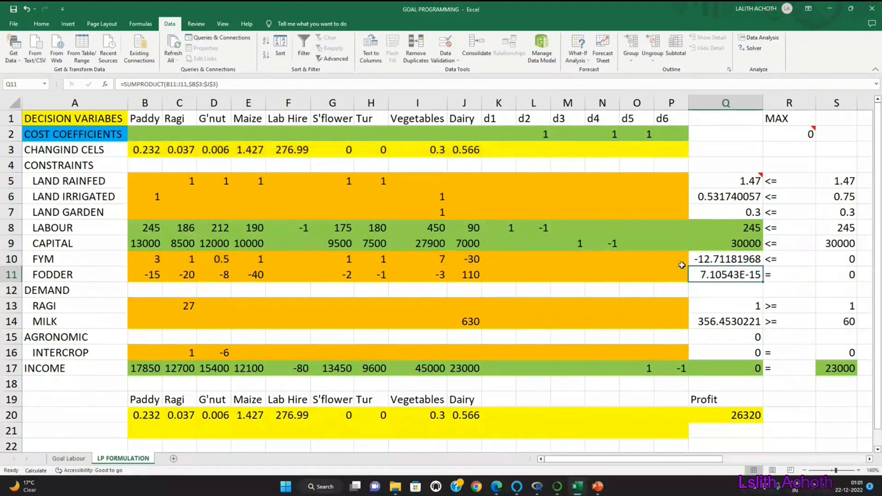
Step: Fill the FYM formula from Q10 down to the fodder row in Q11
click(736, 260)
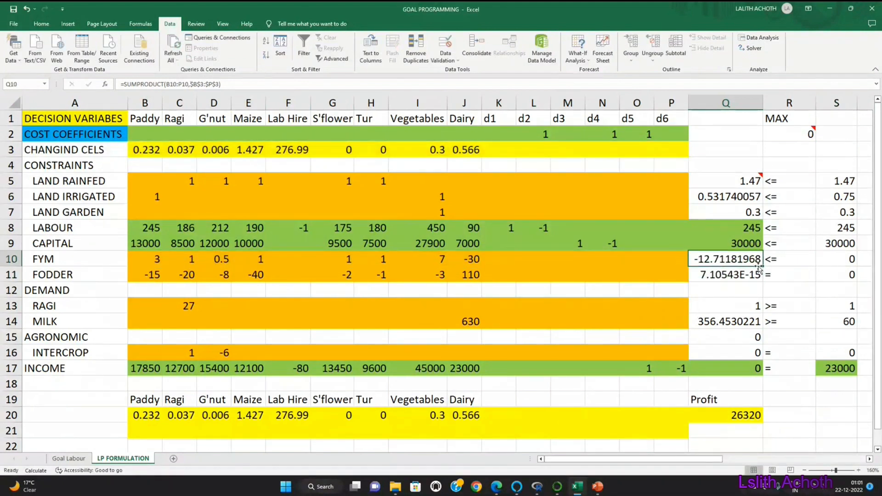
drag(764, 266, 756, 276)
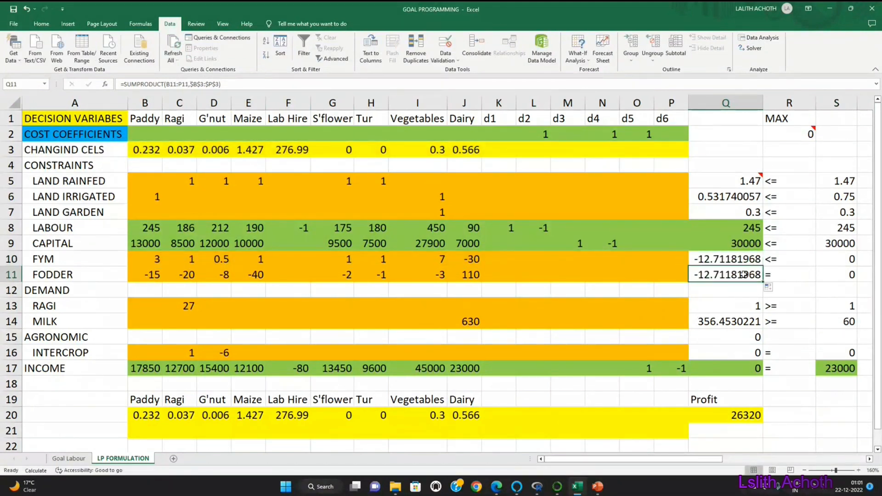
double_click(743, 274)
key(Escape)
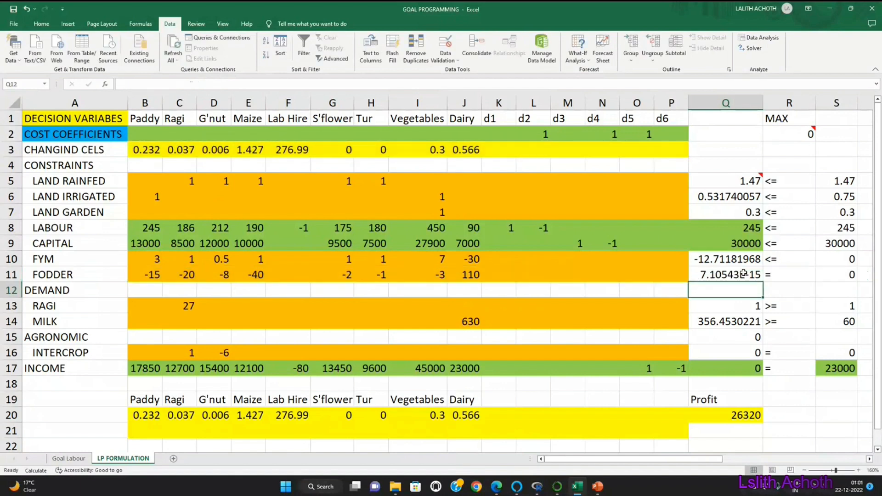
Step: Copy the fodder formula from Q11 to the ragi and milk demand cells Q13:Q14 and check both formulas
key(ctrl+c)
drag(737, 305, 740, 320)
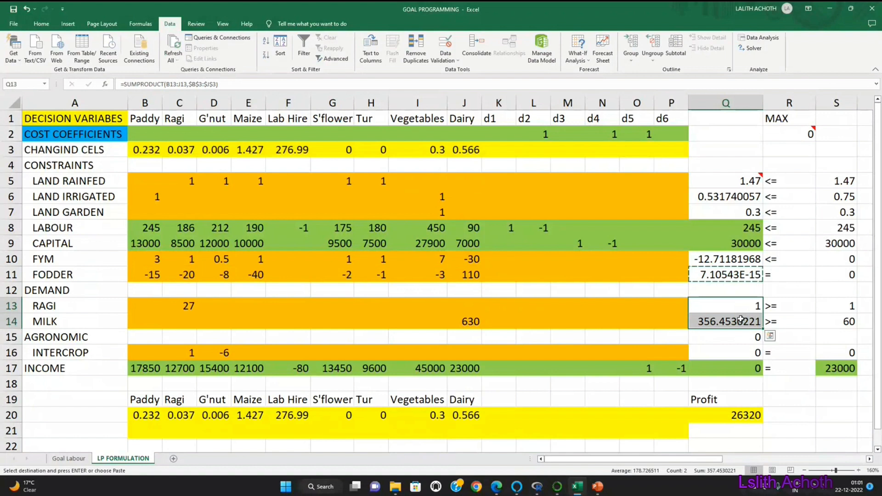
key(ctrl+v)
double_click(735, 306)
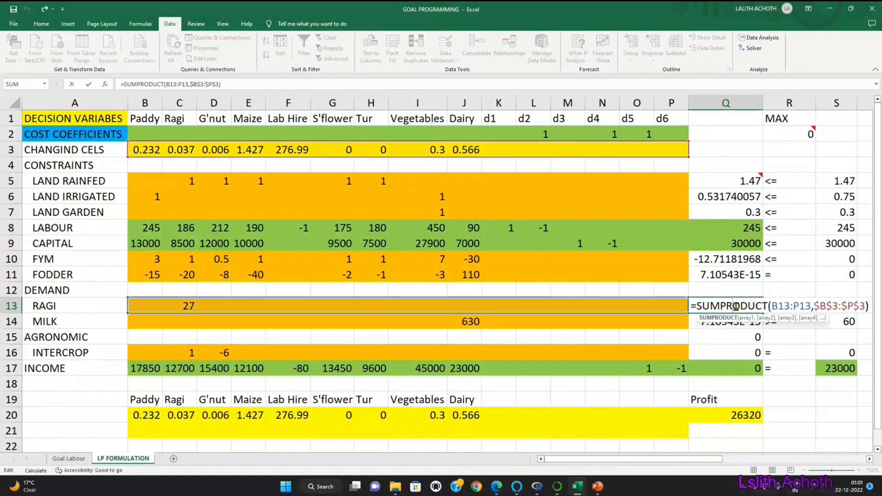
key(Return)
double_click(733, 321)
key(Return)
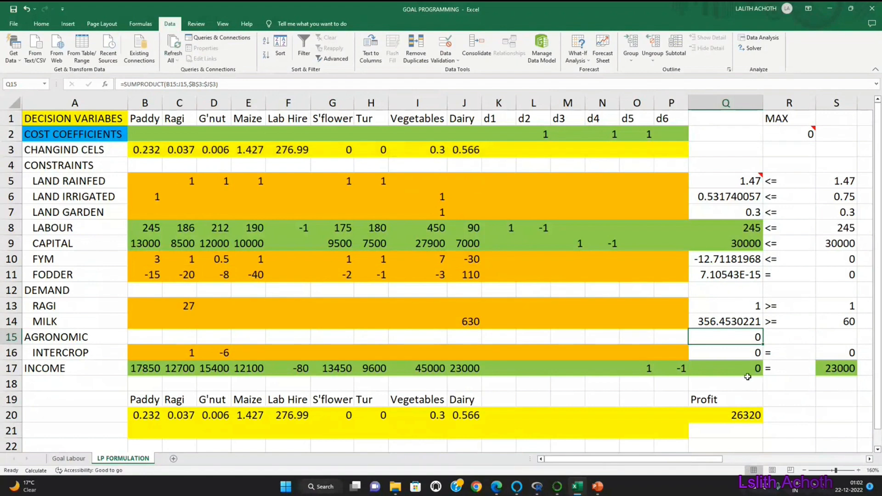
click(747, 368)
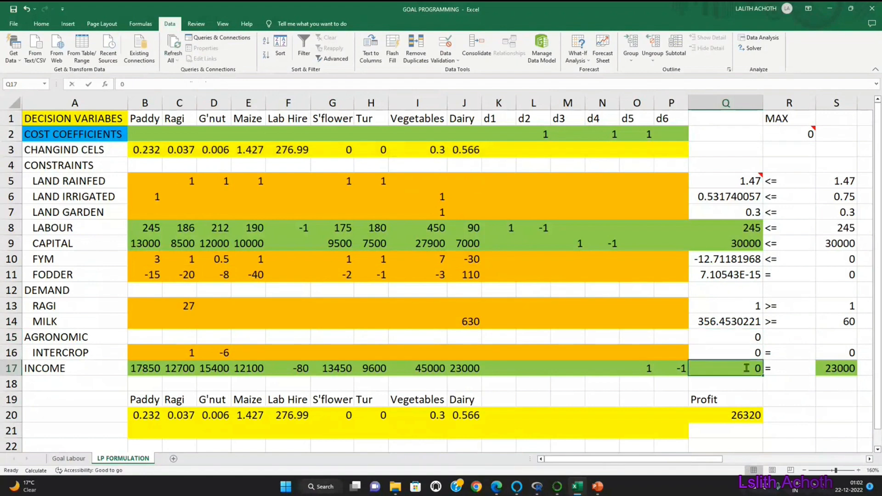
click(731, 402)
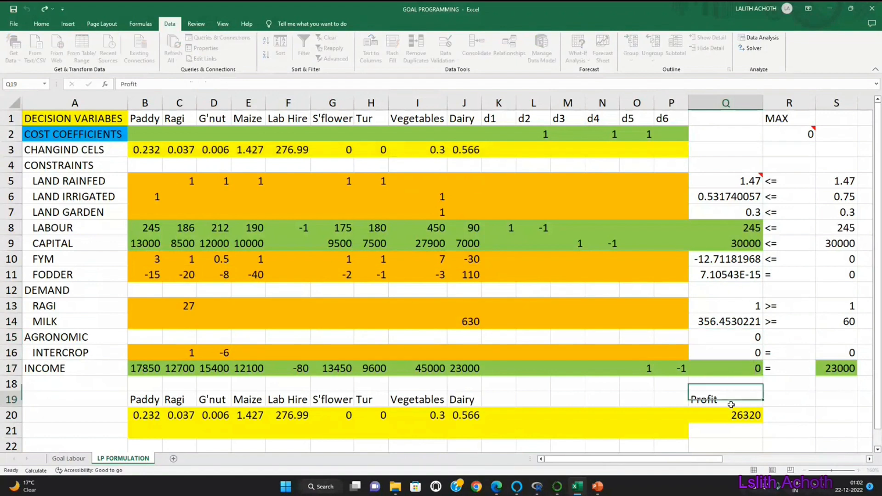
double_click(750, 367)
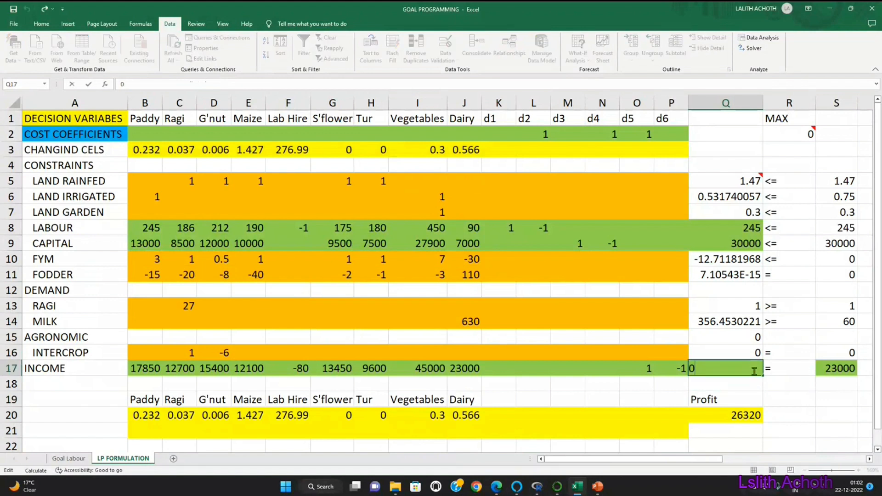
key(Return)
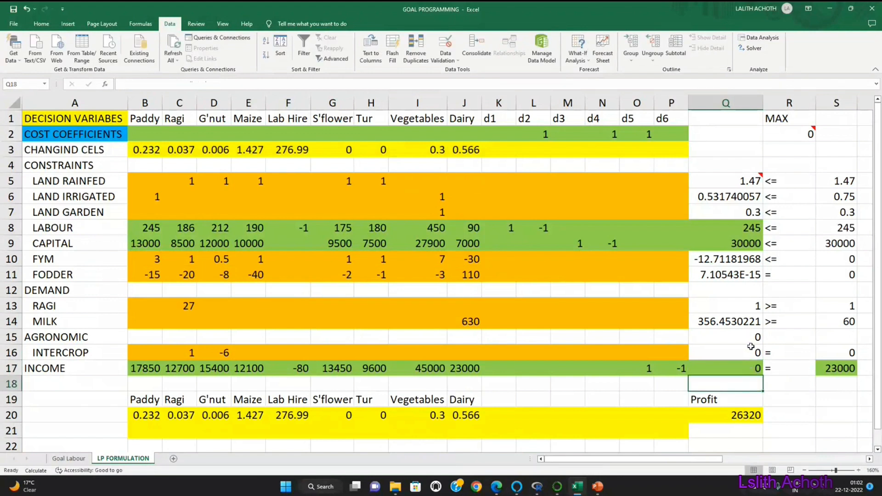
Step: Clear the unneeded formula in Q15 on the AGRONOMIC heading row
drag(751, 346, 758, 365)
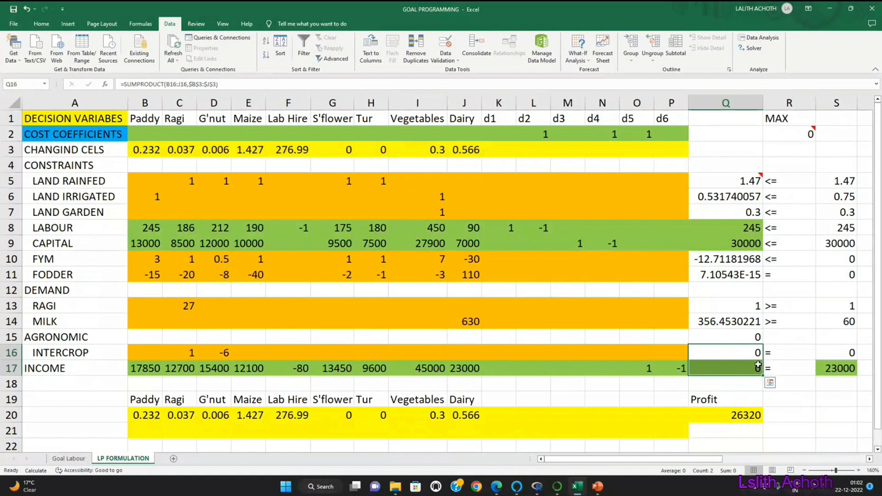
click(741, 324)
click(752, 339)
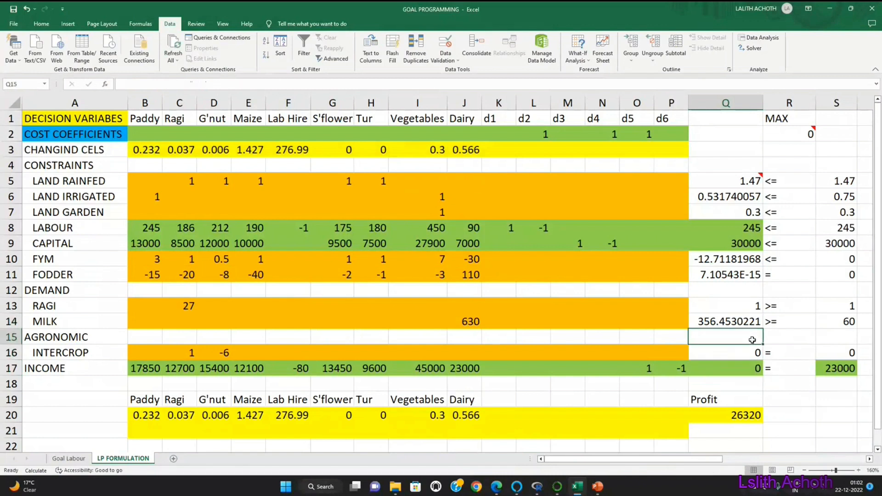
Step: Copy the milk formula from Q14 to the intercrop row in Q16 and check its ranges B16:P16 and $B$3:$P$3
click(732, 324)
key(ctrl+c)
click(741, 355)
key(ctrl+v)
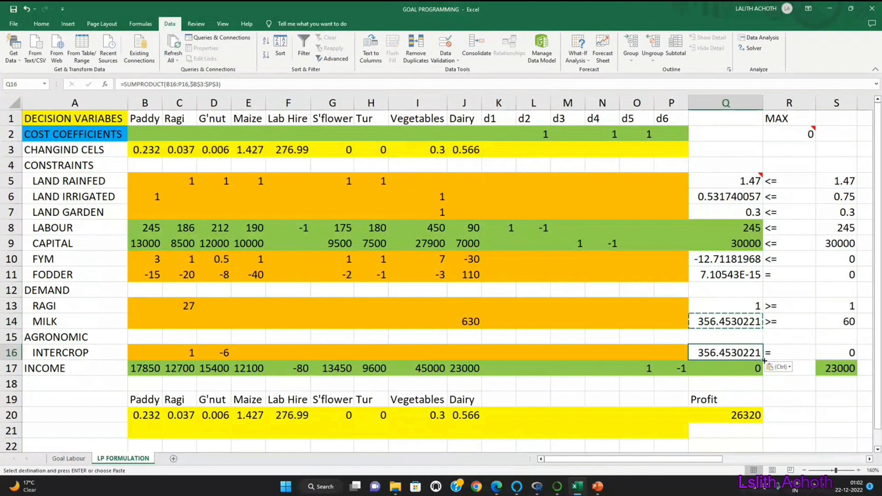
double_click(748, 353)
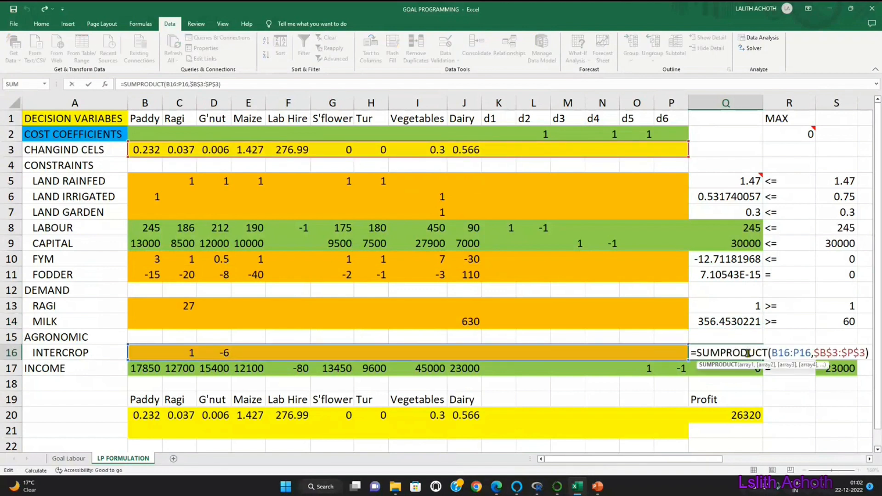
key(Return)
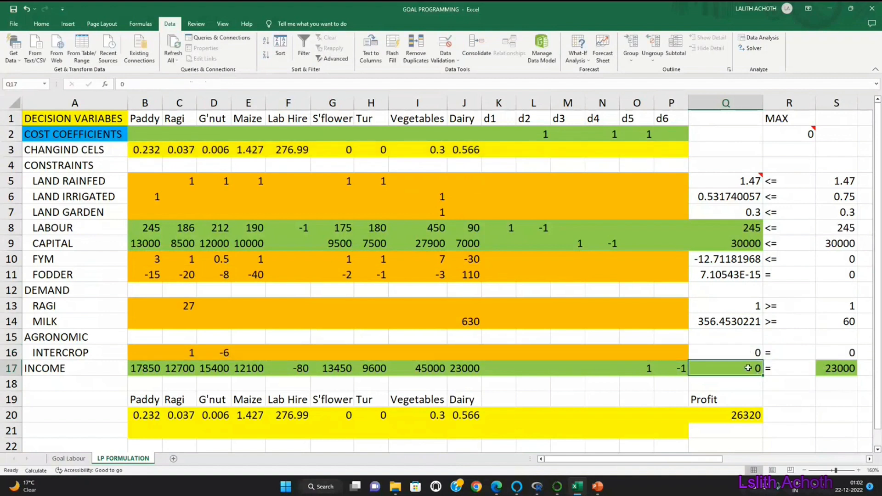
Step: Fill the intercrop formula from Q16 down to income cell Q17, restore the green formatting by copying it from P17, and check the formula
click(740, 347)
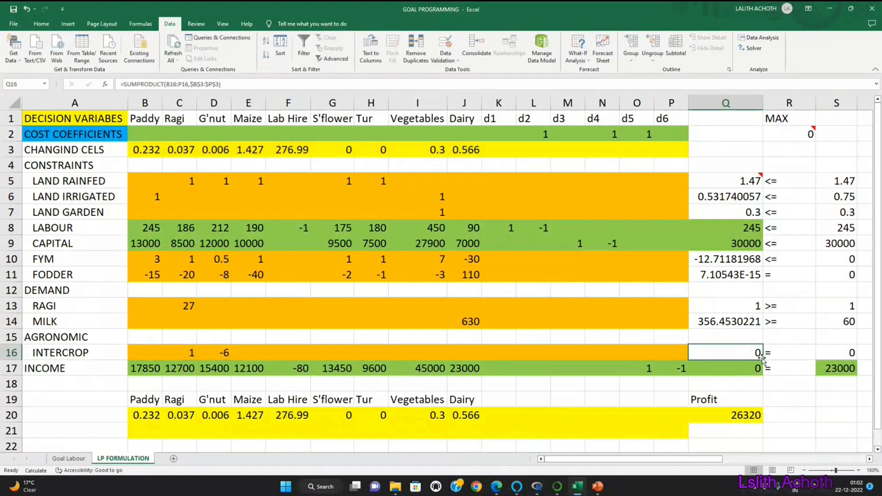
drag(763, 360, 764, 369)
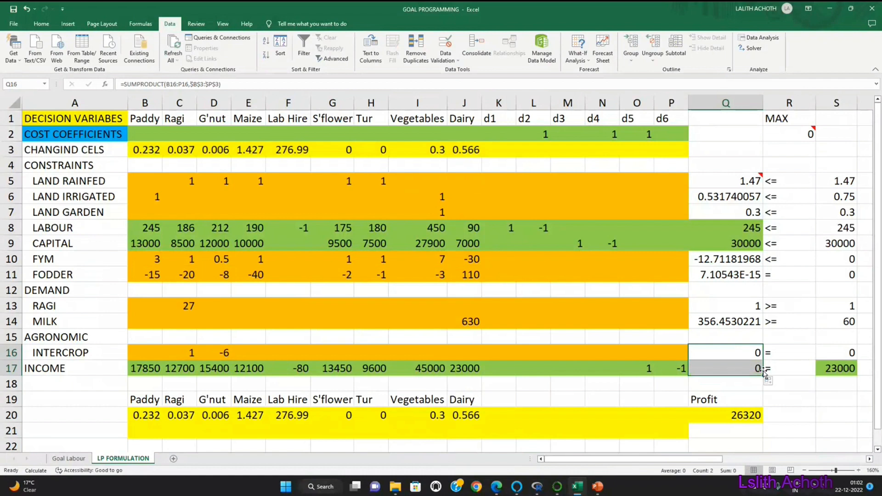
click(672, 368)
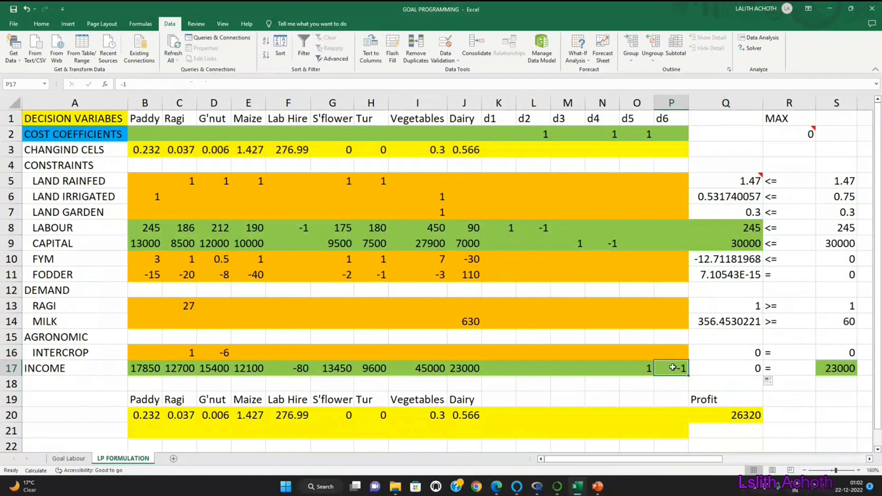
click(41, 24)
click(36, 59)
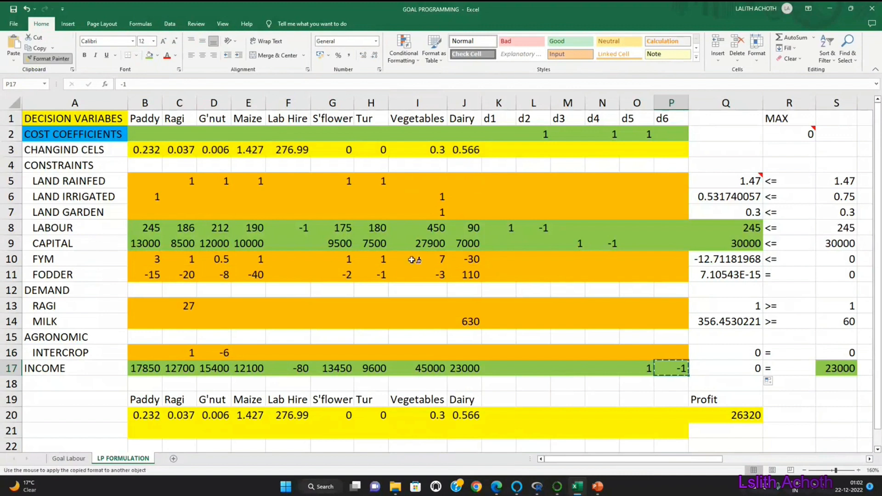
click(723, 368)
click(714, 398)
click(734, 369)
double_click(733, 369)
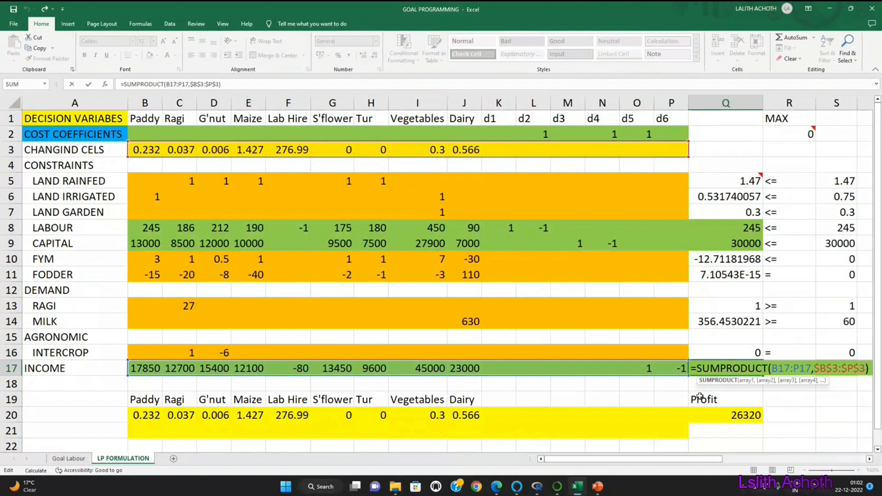
key(Return)
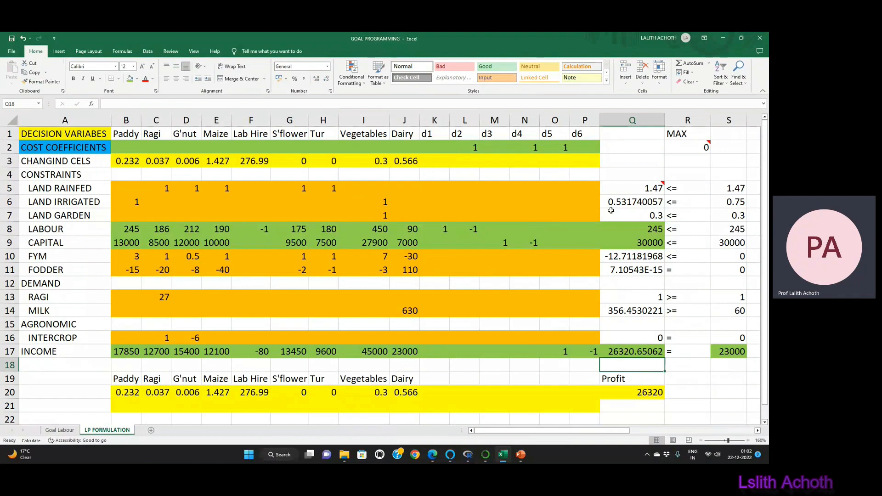
Step: Check the ranges used by the objective formula in R2
double_click(685, 148)
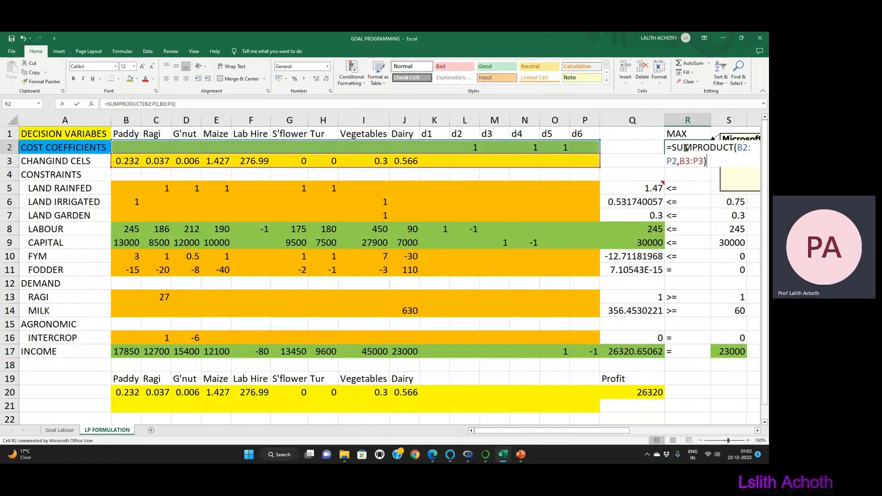
key(Return)
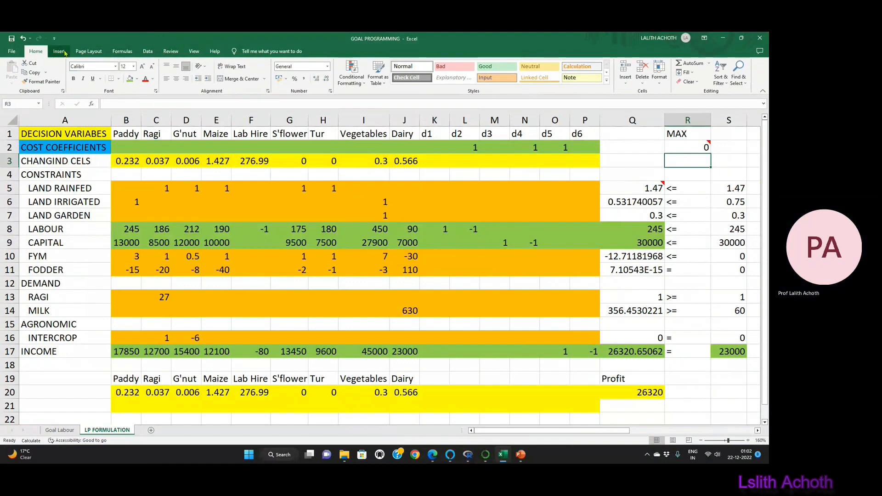
Step: Extend Solver's changing variable cells to $B$3:$P$3, solve for the minimum of R2 with Simplex LP and keep the solution
click(152, 54)
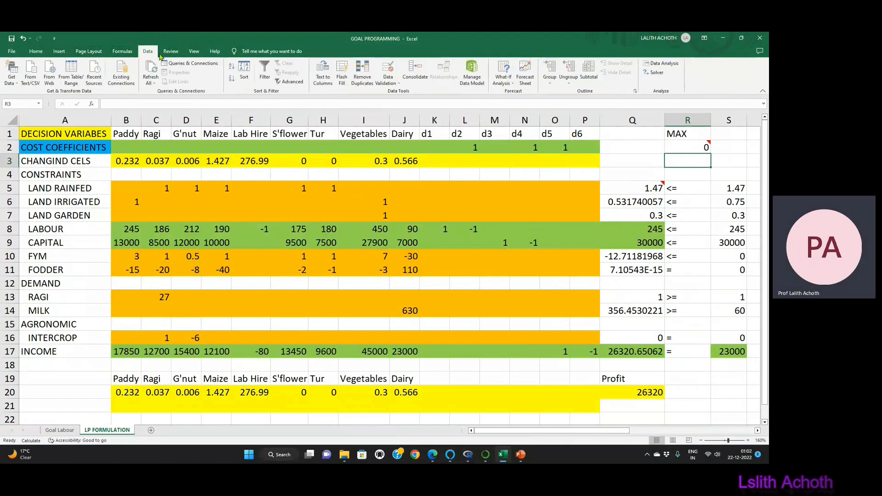
click(656, 72)
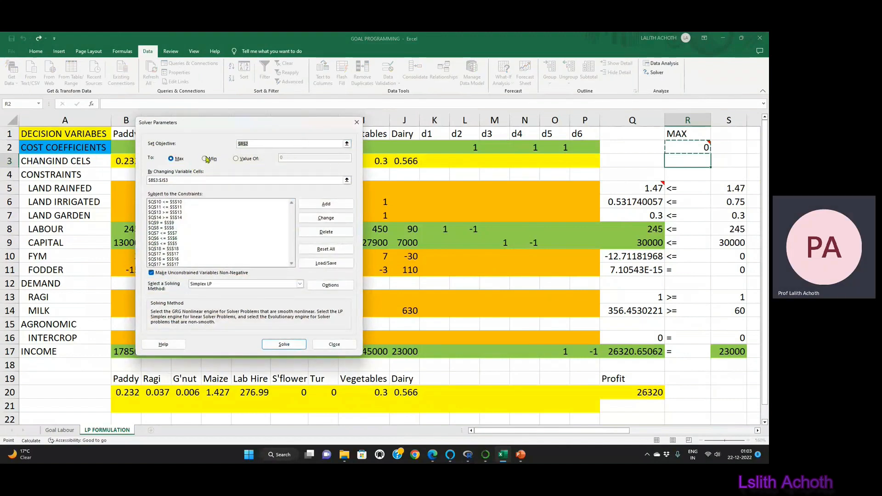
click(347, 180)
drag(127, 162, 585, 161)
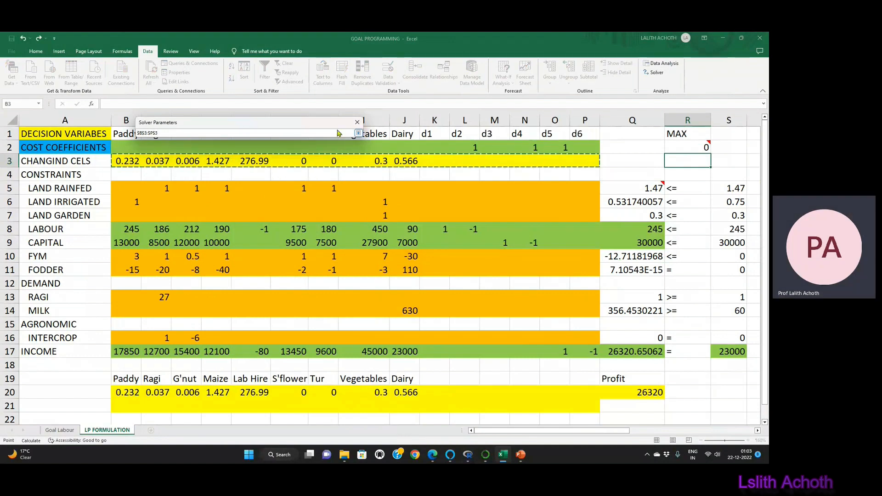
click(359, 134)
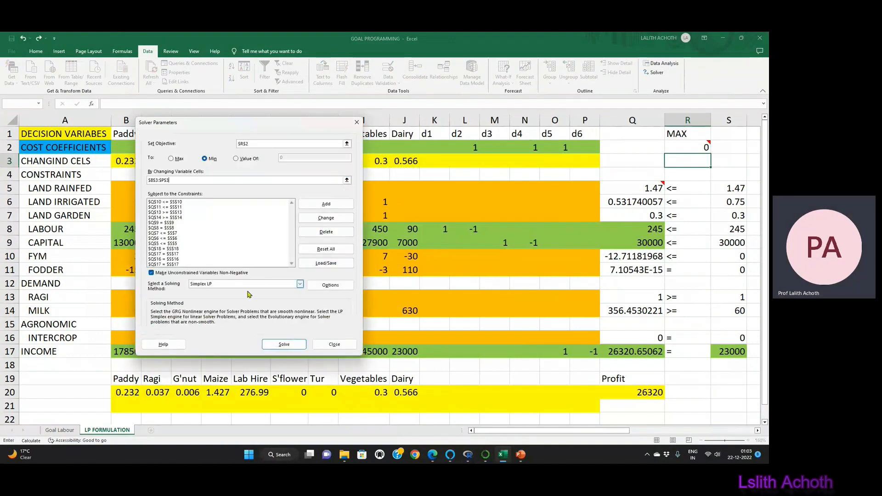
click(282, 349)
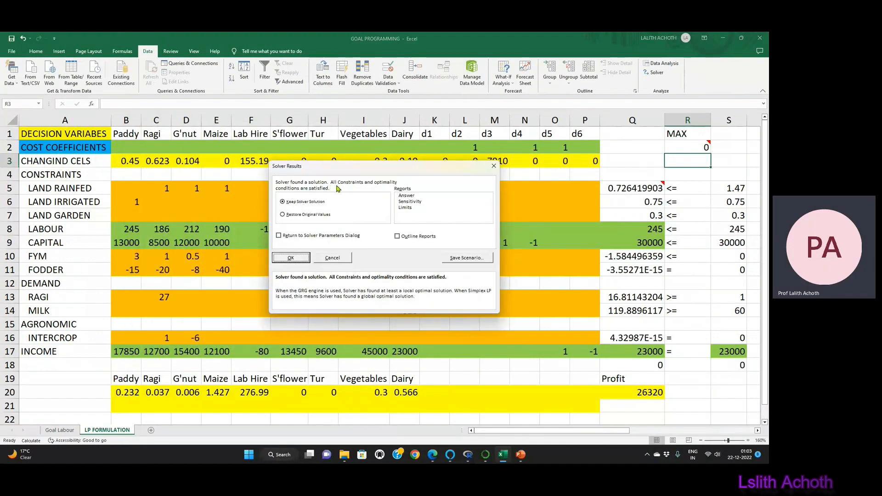
click(296, 259)
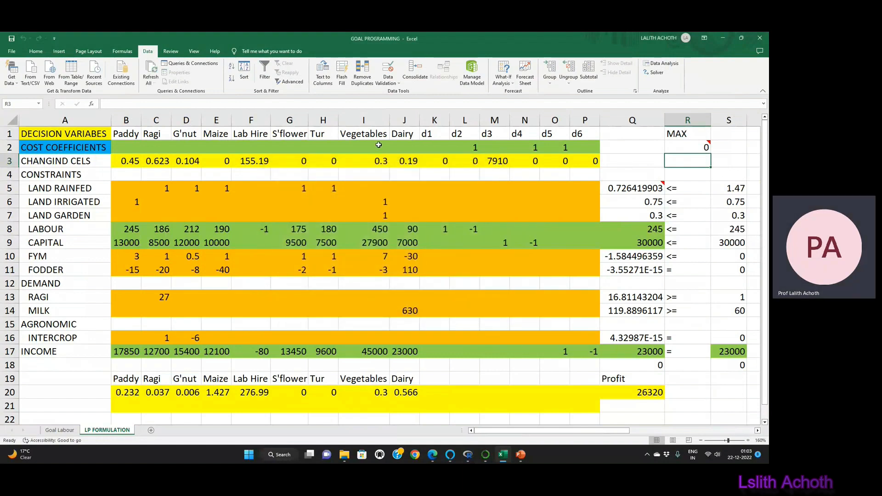
Step: Copy the solved activity levels for Paddy to Dairy from B3:J3 into row 21, starting at B21
drag(129, 161, 400, 162)
key(ctrl+c)
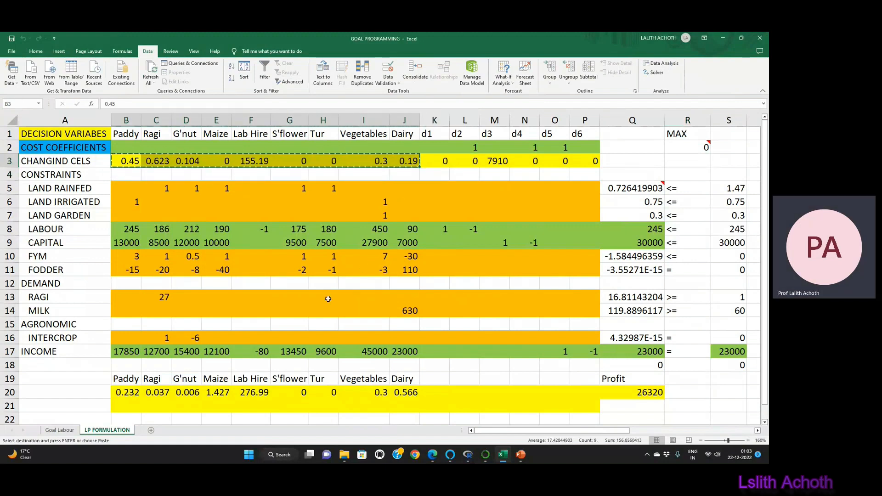
click(125, 403)
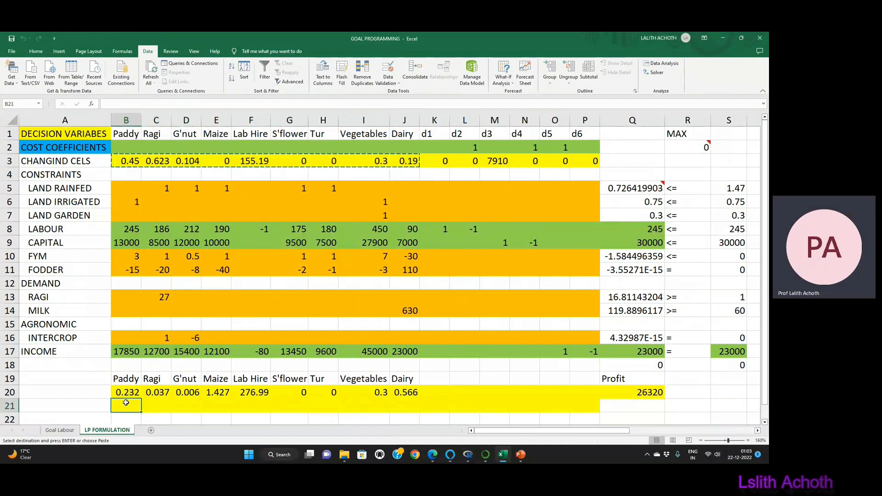
key(ctrl+v)
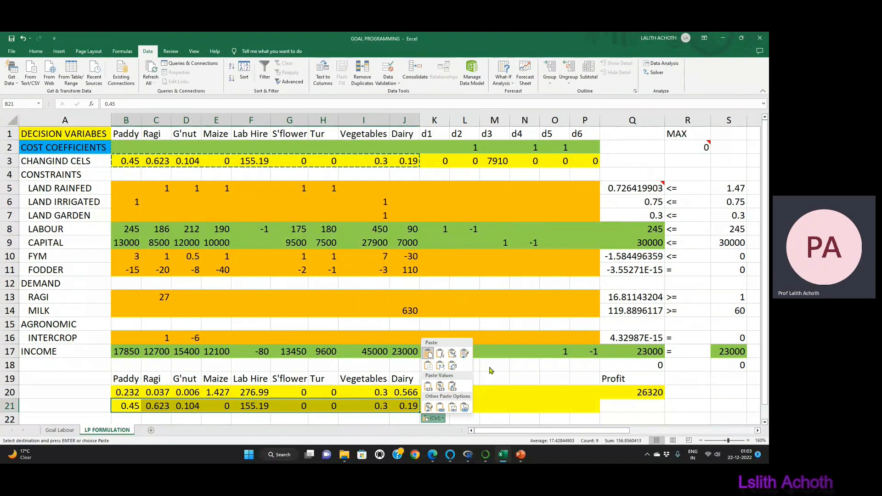
key(Escape)
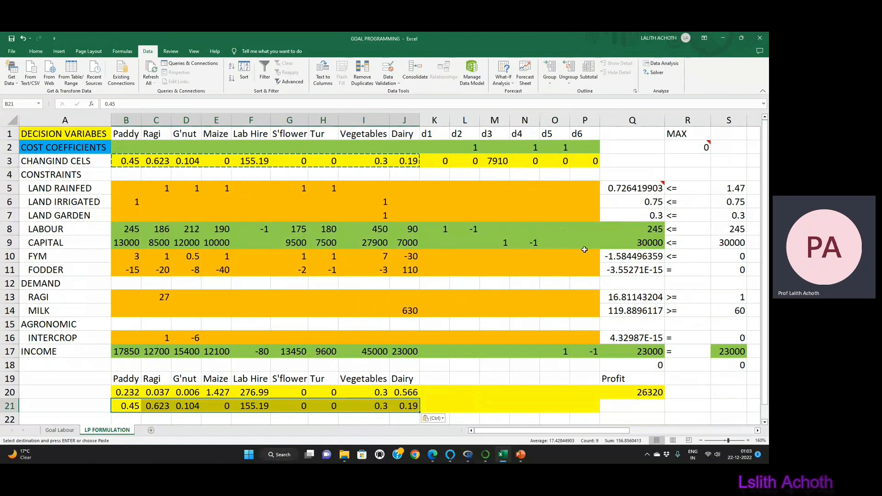
Step: Check the capital row, then try moving the objective coefficient 1 from d4 to d3 in the cost coefficients row
click(642, 245)
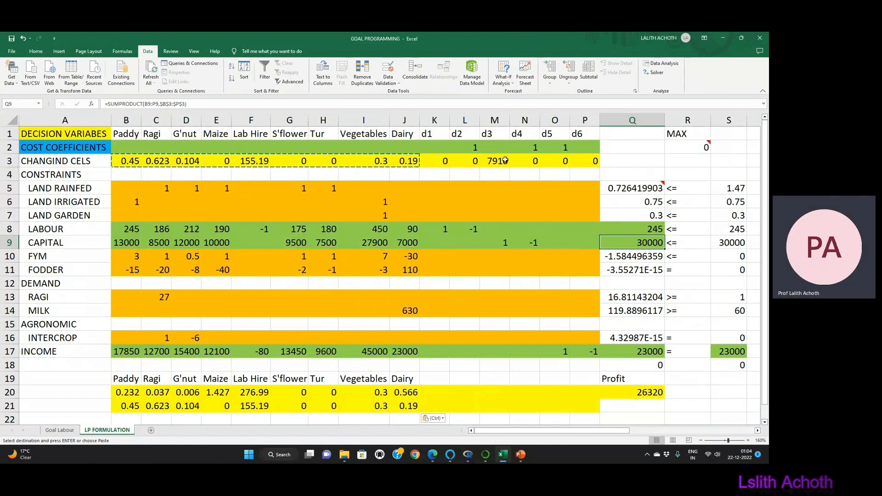
click(533, 243)
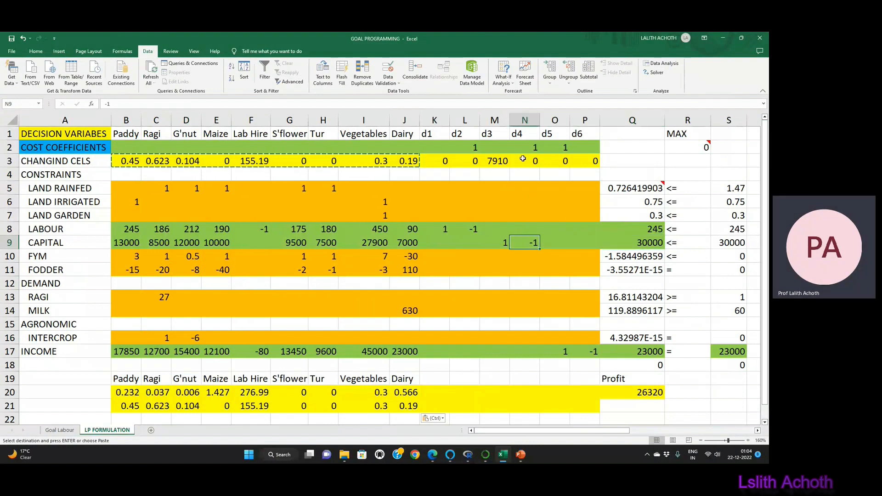
click(499, 148)
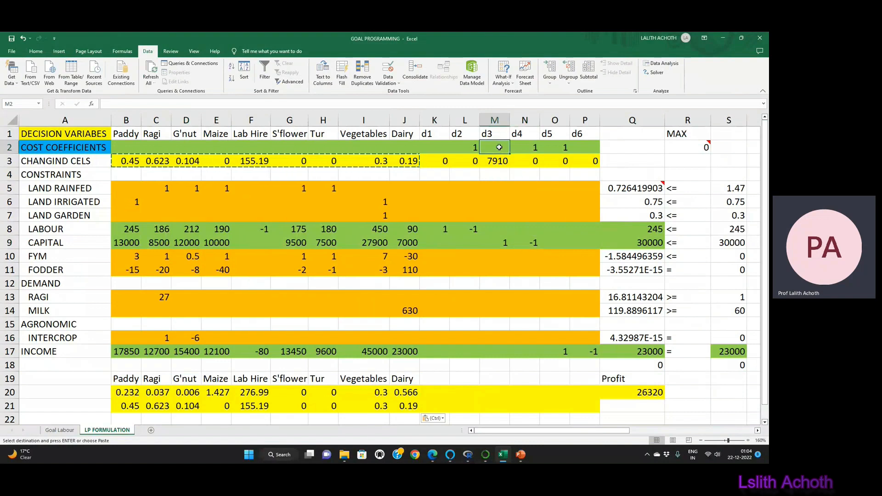
text(1)
key(Tab)
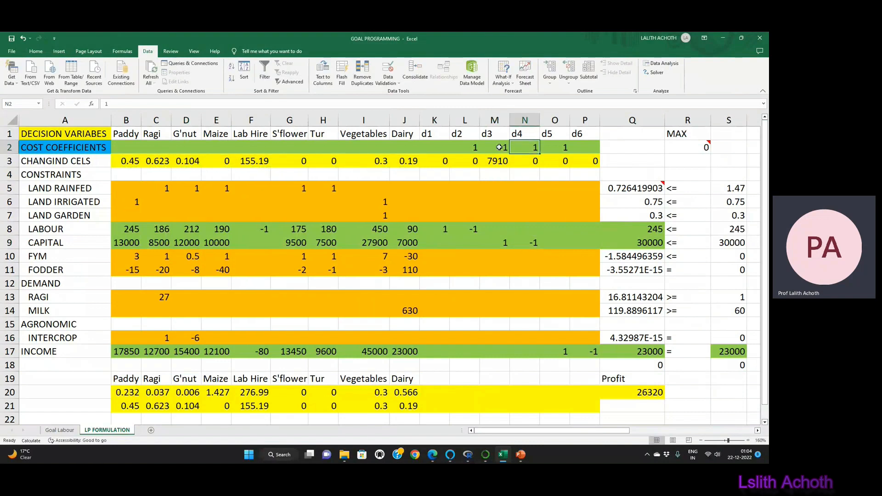
key(Down)
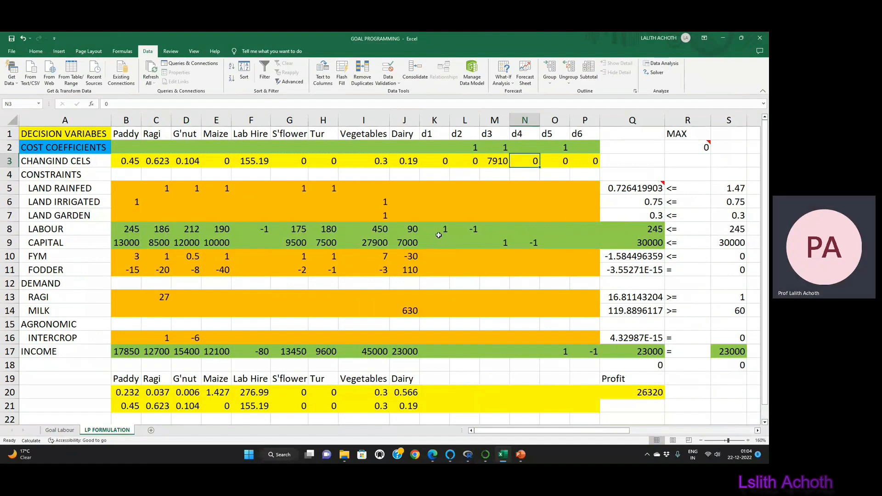
Step: Try moving the objective coefficient 1 from d2 to d1 in the cost coefficients row
click(438, 147)
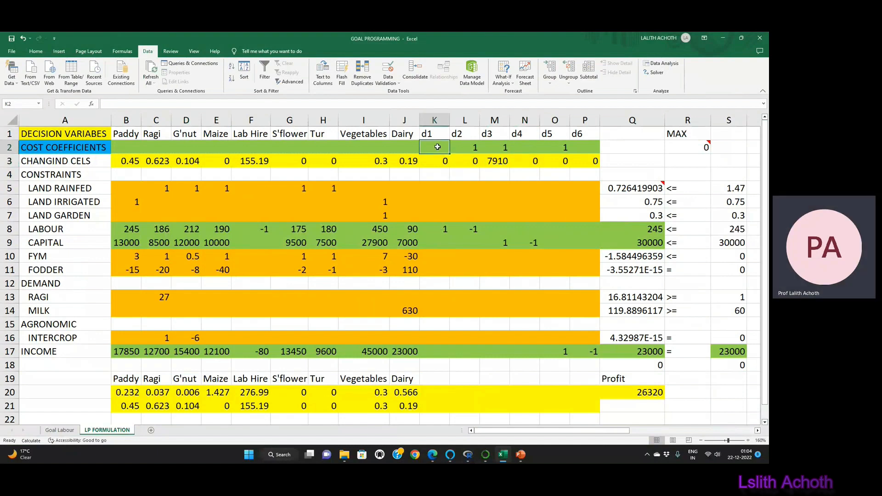
text(1)
key(Tab)
key(Down)
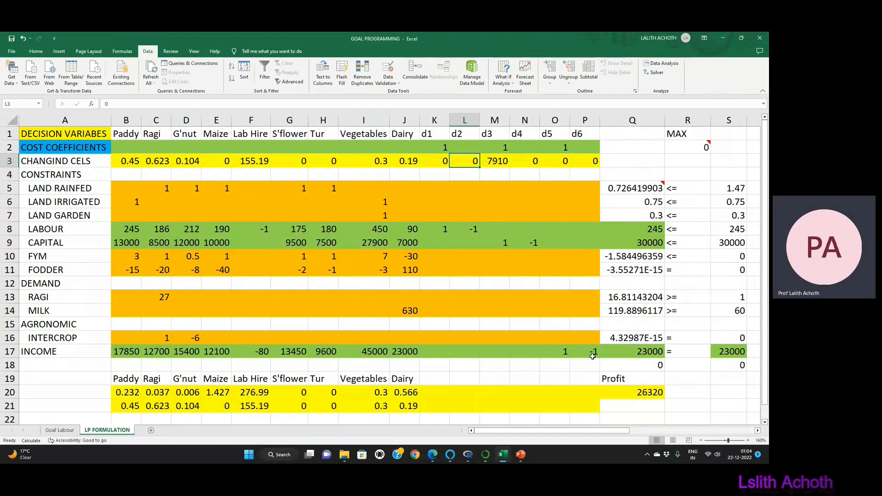
click(563, 146)
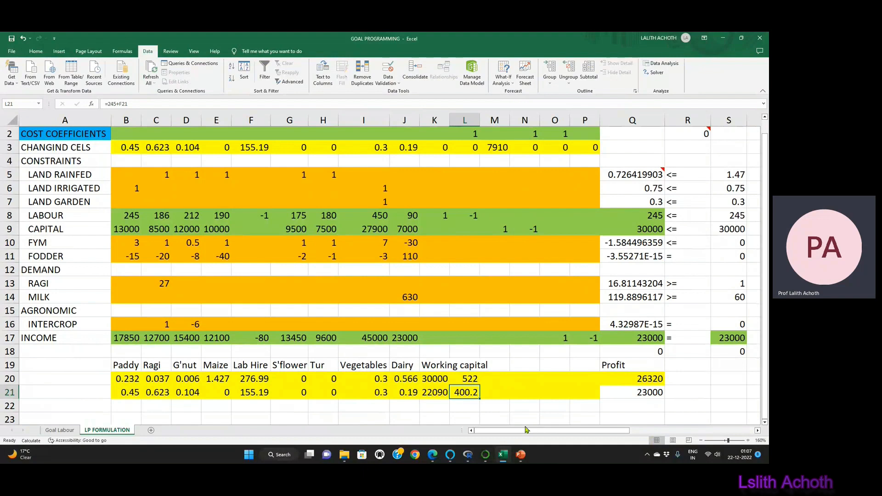
scroll(526, 424, up, 1)
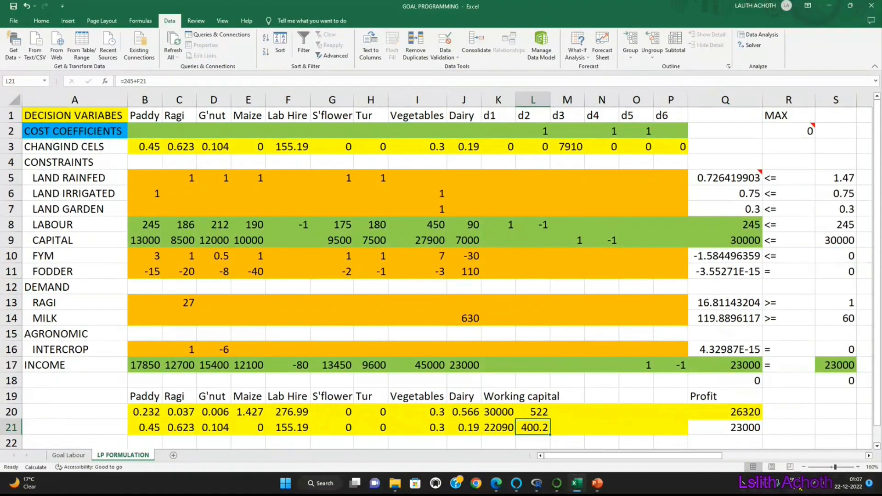
mouse_move(515, 486)
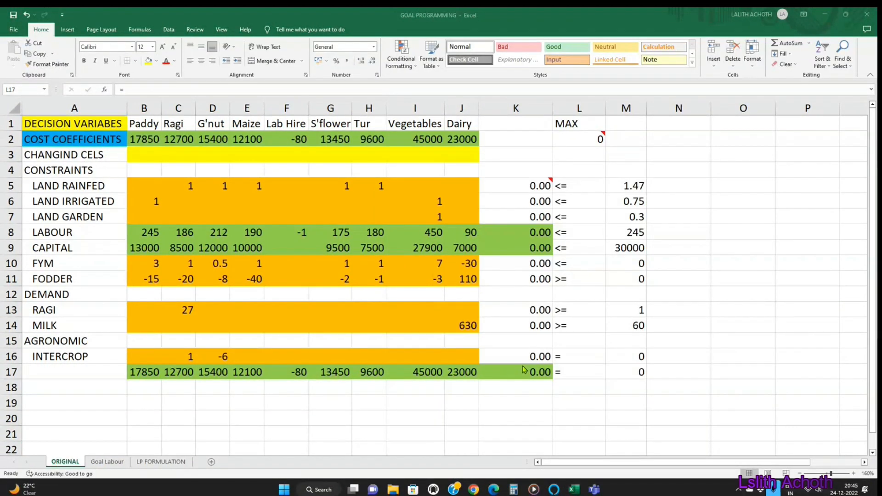
Step: Solve the maximisation LP on the ORIGINAL sheet with Solver and keep the solution
click(621, 375)
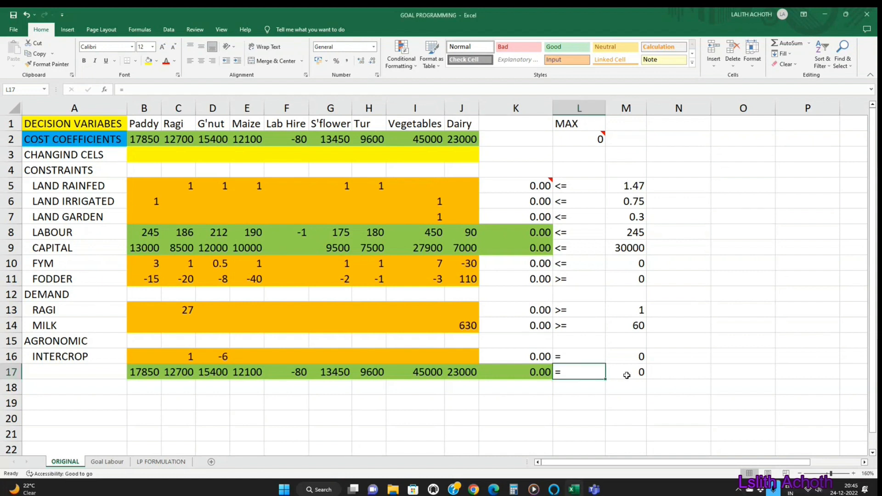
click(627, 376)
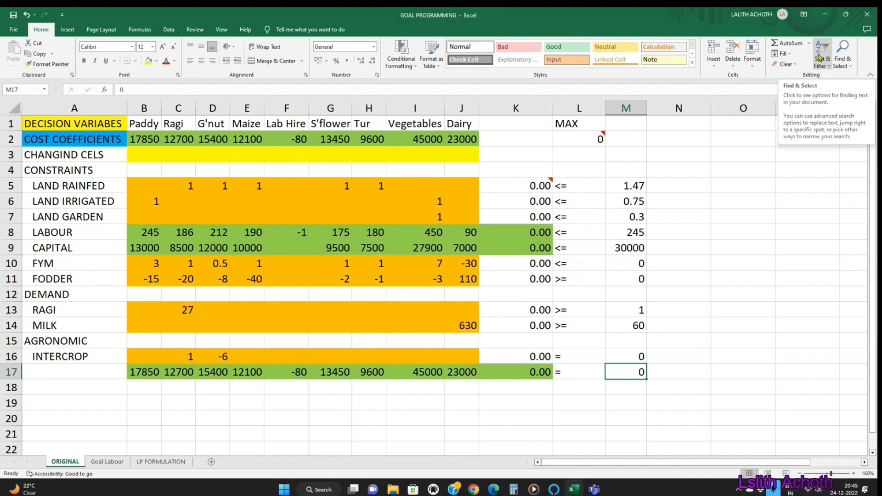
click(169, 30)
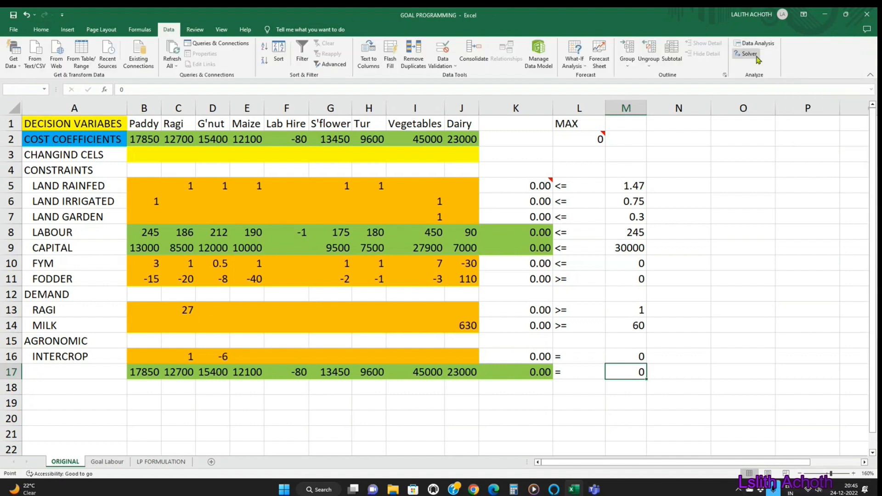
click(748, 53)
click(324, 359)
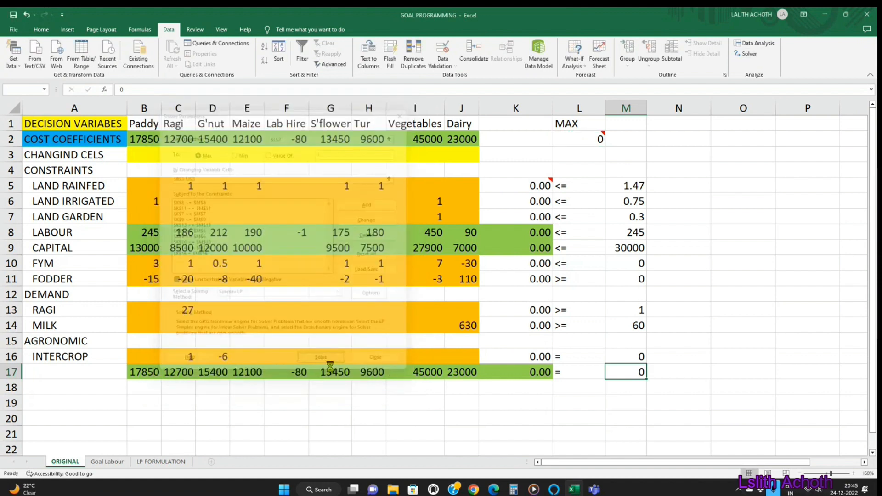
click(332, 266)
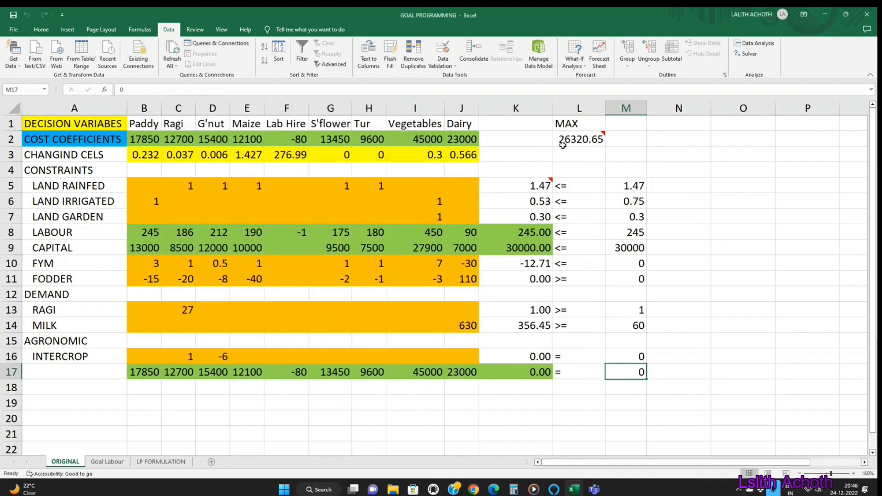
Step: Enter 26320.65, the maximised objective value from L2, as the right-hand side of row 17 in M17
mouse_move(577, 143)
text(26)
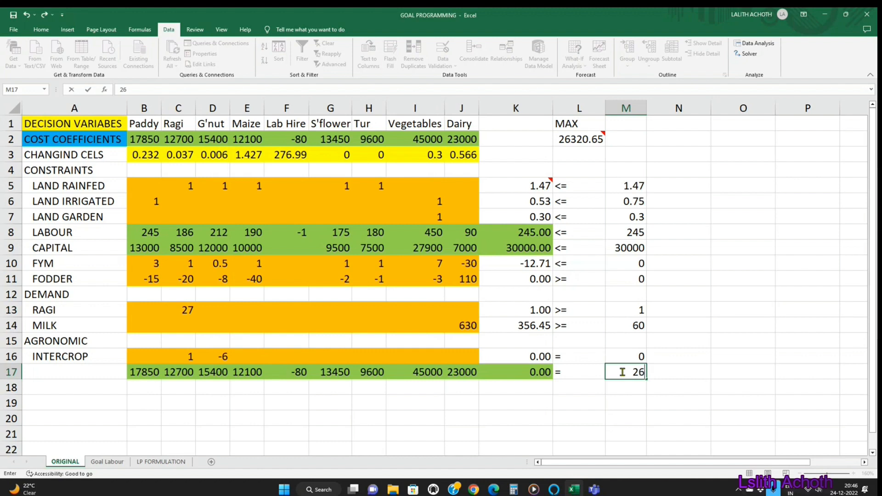
text(320.65)
key(Return)
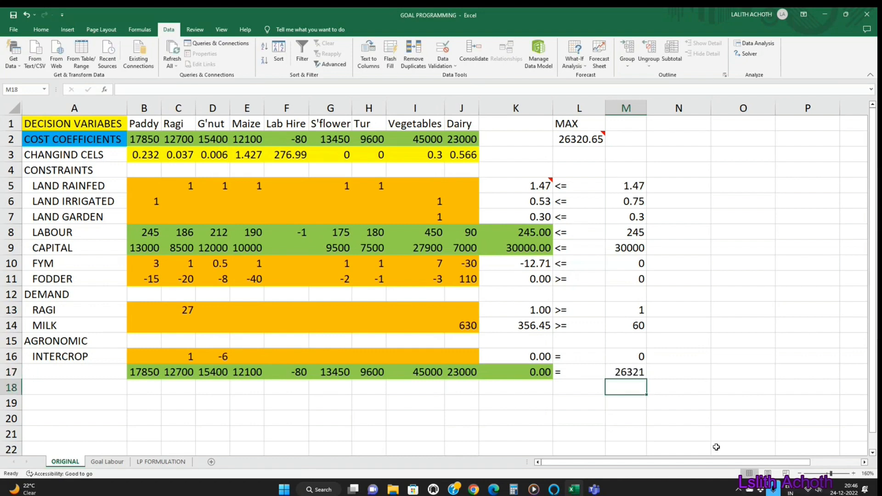
click(559, 373)
Step: Copy the cost coefficients from B2:J2 into row 17, starting at B17
drag(143, 142, 456, 138)
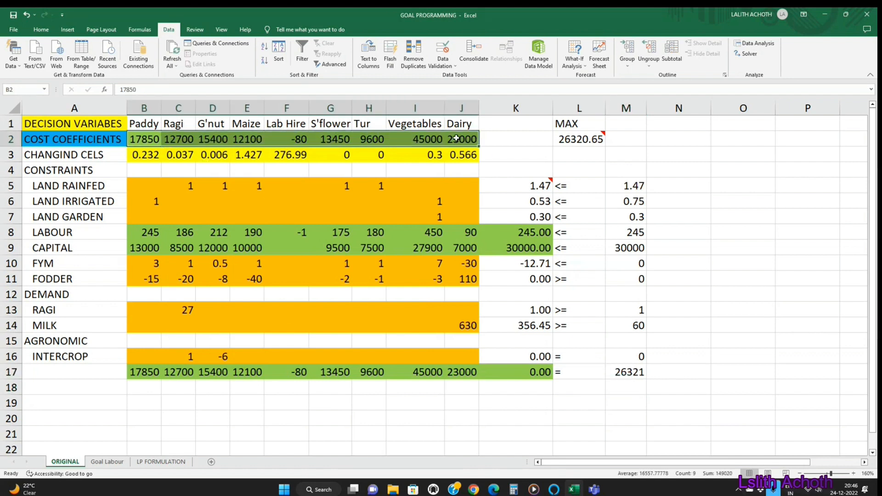
key(ctrl+c)
click(146, 372)
key(ctrl+v)
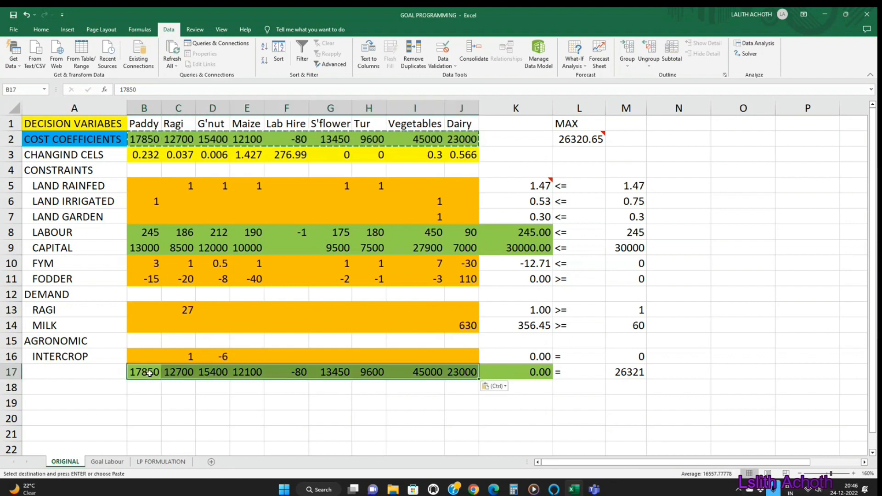
Step: Label row 17 as INCOME in A17 and discard the stray entry in A18
click(72, 369)
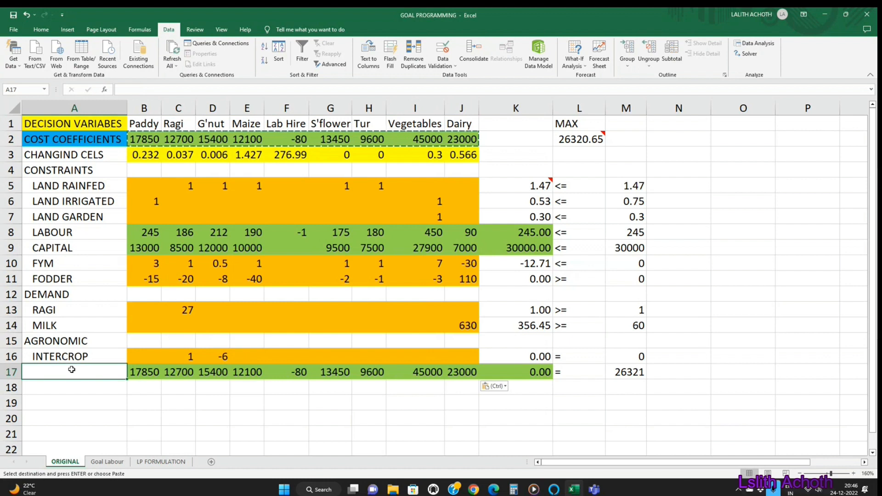
text(INCOME)
key(Return)
text(')
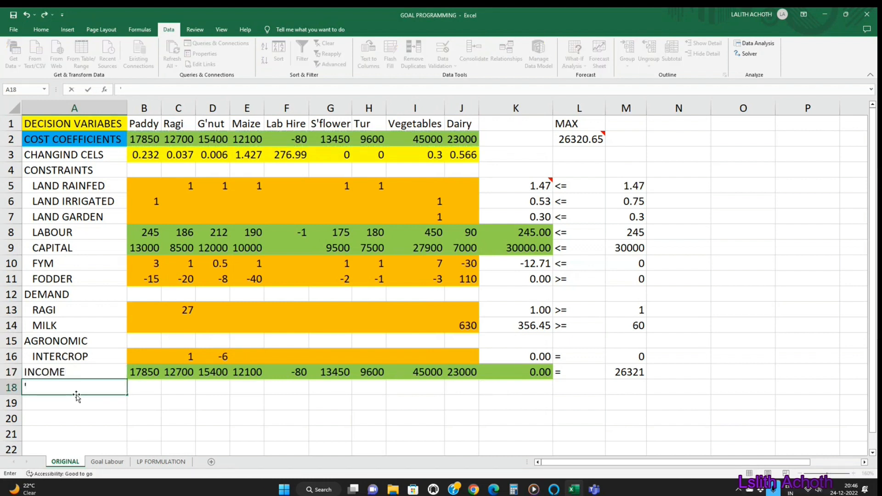
key(Escape)
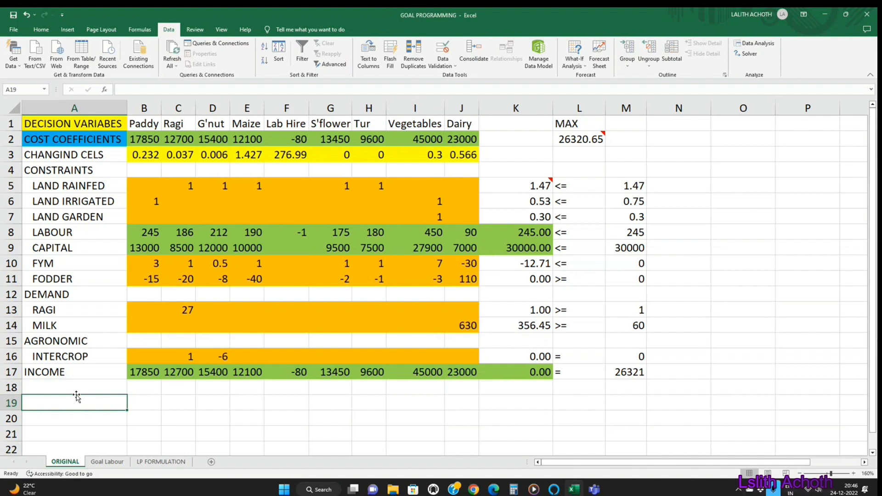
Step: Select the cost coefficients B2:J2 and clear the Paddy coefficient in B2
click(144, 140)
drag(144, 140, 446, 138)
key(BackSpace)
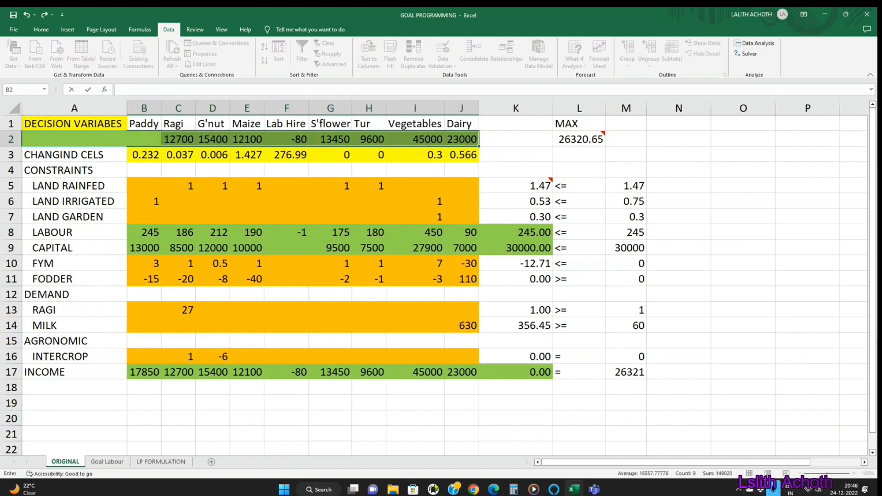
click(426, 396)
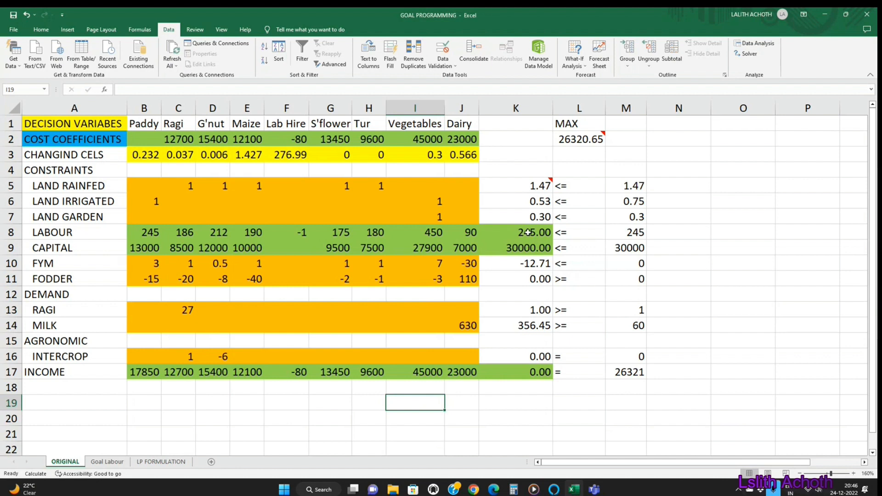
Step: Insert six blank columns at column K, between the Dairy column and the constraint totals
click(628, 235)
click(632, 248)
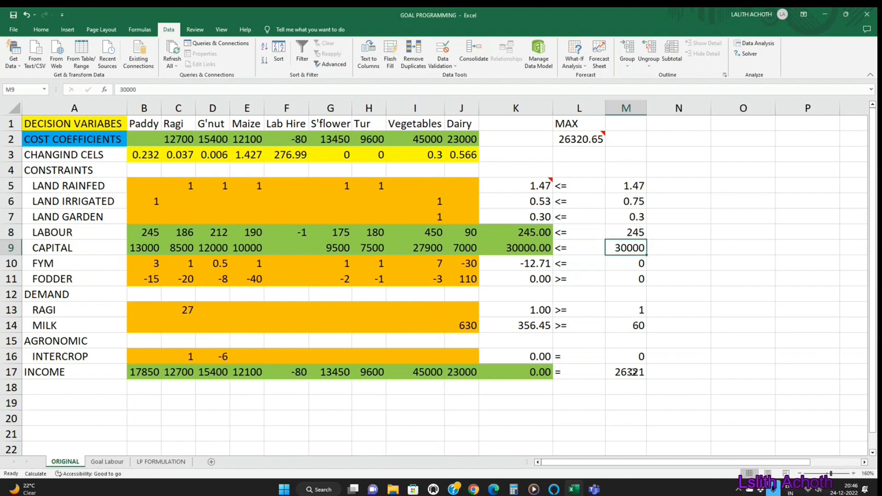
click(633, 372)
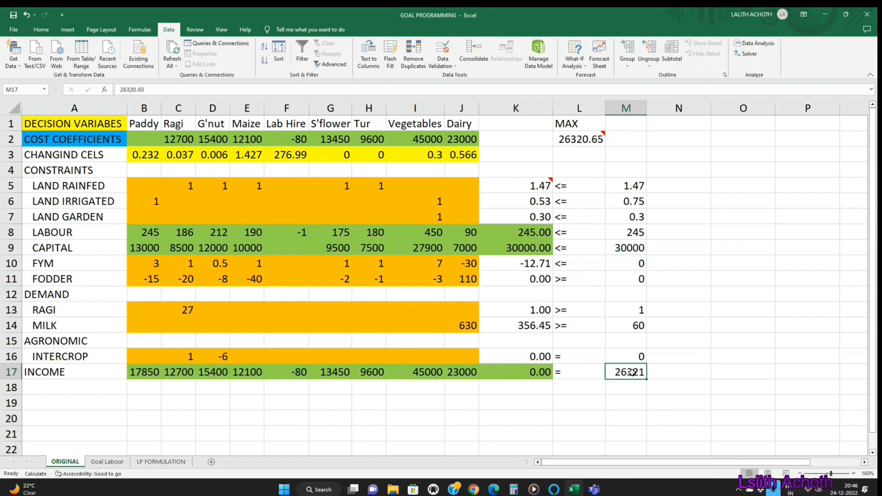
click(498, 106)
drag(537, 106, 563, 106)
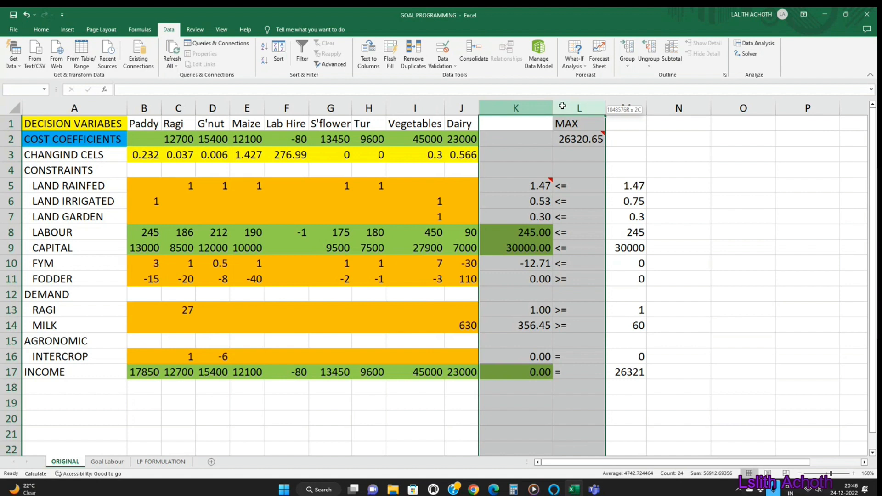
drag(562, 106, 781, 105)
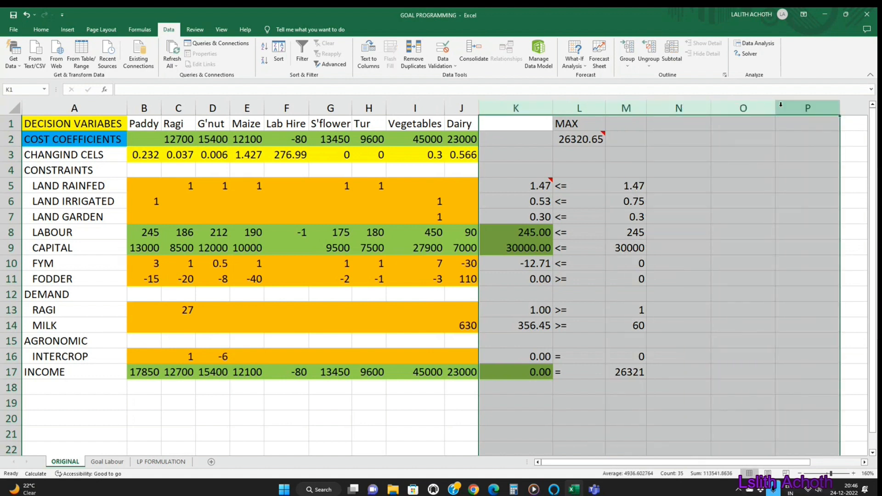
key(ctrl+shift+plus)
click(663, 191)
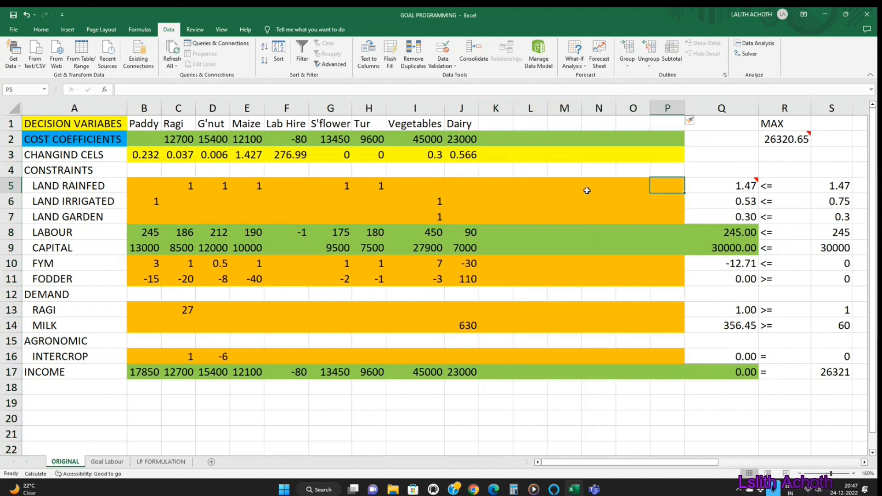
Step: Enter the labour goal's deviation coefficients in row 8: 1 in K8 and -1 in L8
click(502, 238)
text(-1)
key(Tab)
text(-)
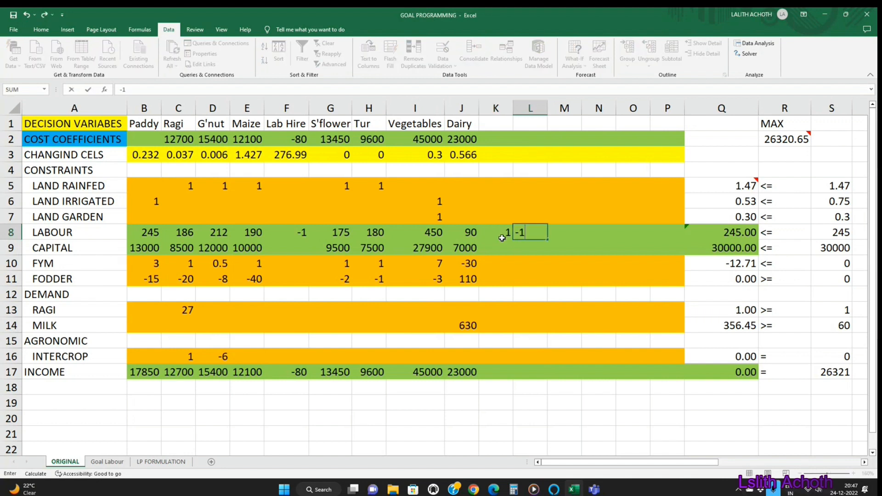
text(1)
key(Return)
Step: Enter the capital goal's deviation coefficients in row 9: 1 in M9 and -1 in N9
key(Right)
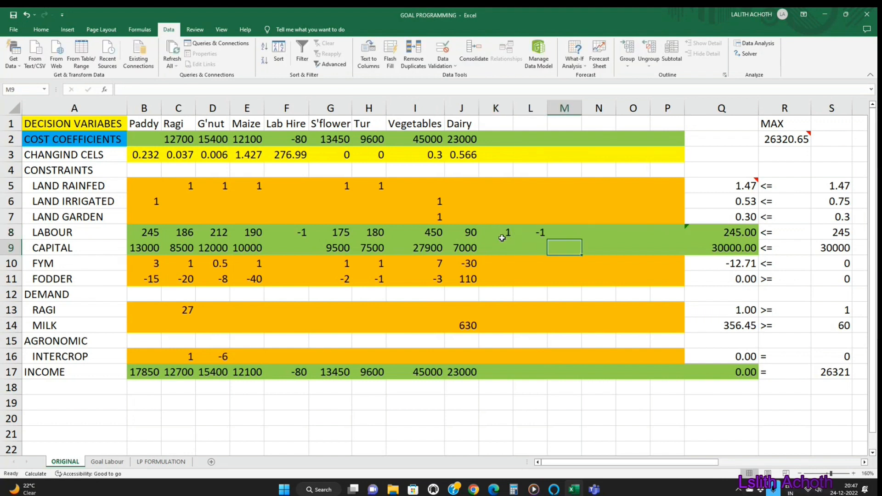
text(1)
key(Tab)
text(-1)
key(Return)
Step: Enter the income goal's deviation coefficients in row 17: 1 in O17 and -1 in P17
key(Down)
key(Down)
key(Down)
key(Down)
key(Down)
key(Right)
key(Down)
key(Down)
text(1)
key(Right)
text(1)
key(Return)
key(Up)
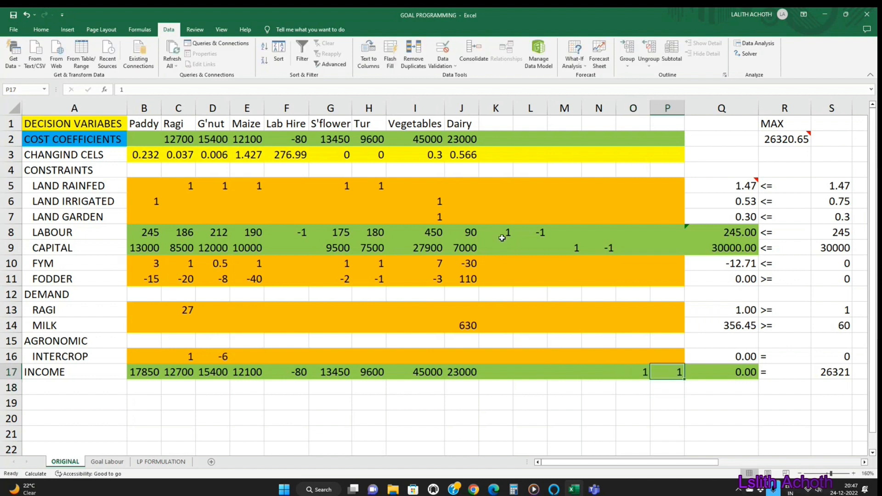
text(-)
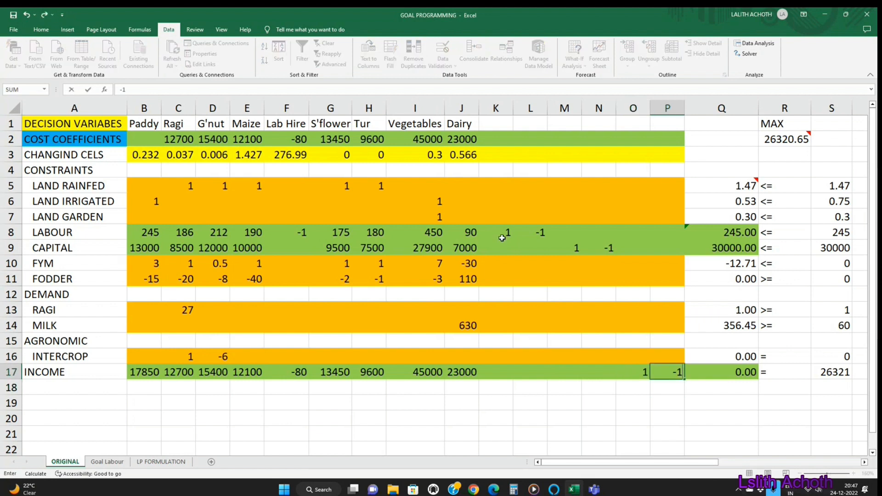
key(Return)
key(Up)
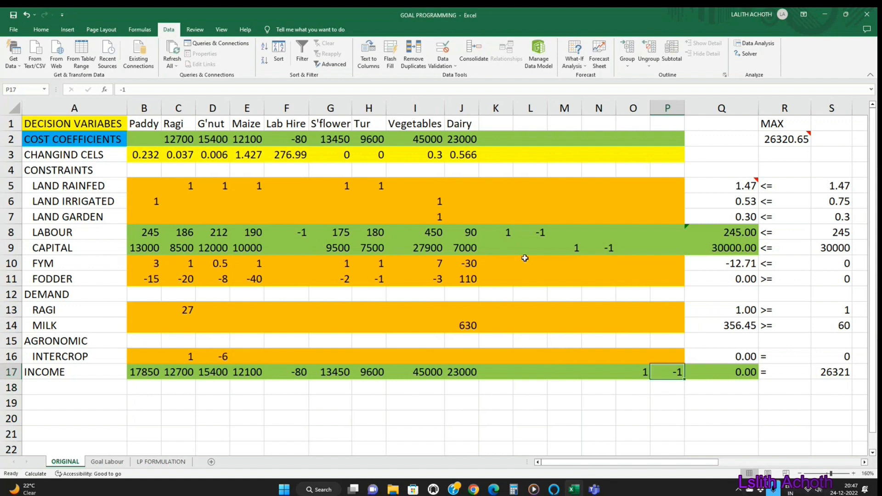
Step: Label the six deviation variable columns D1 to D6 in K1:P1
click(499, 122)
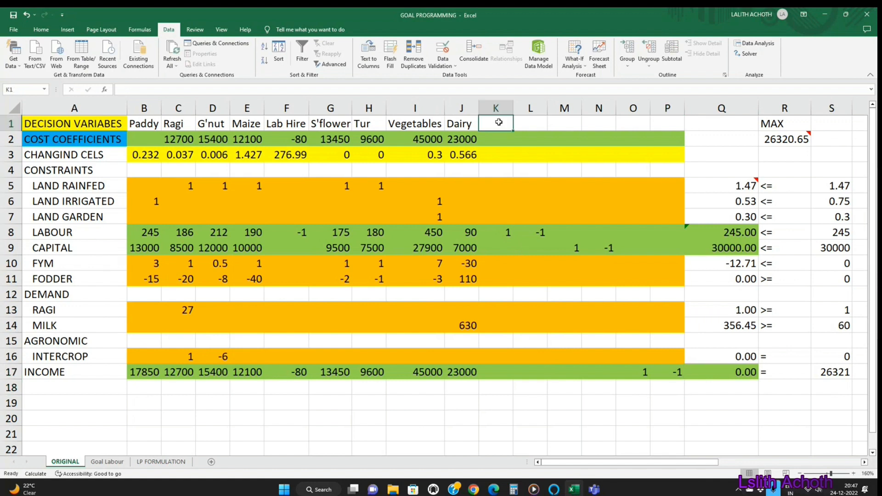
text(D1)
key(Tab)
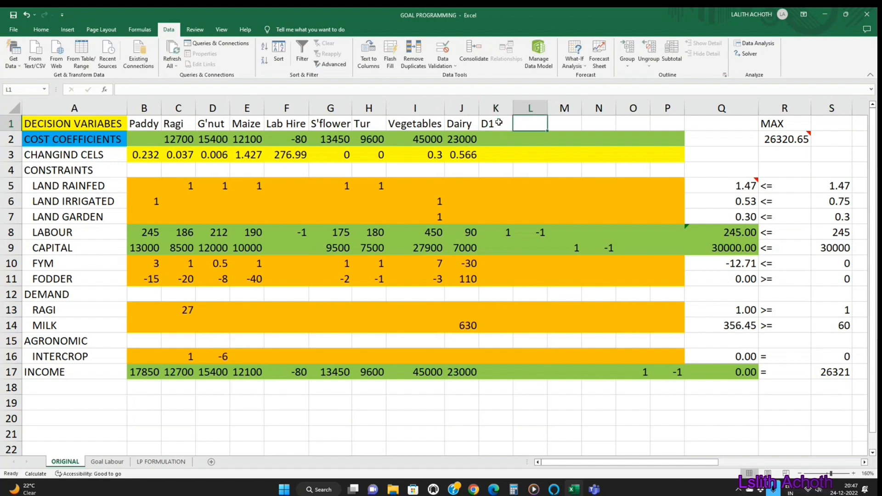
text(D2)
key(Tab)
text(D3)
key(Tab)
text(D4)
key(Tab)
text(D5)
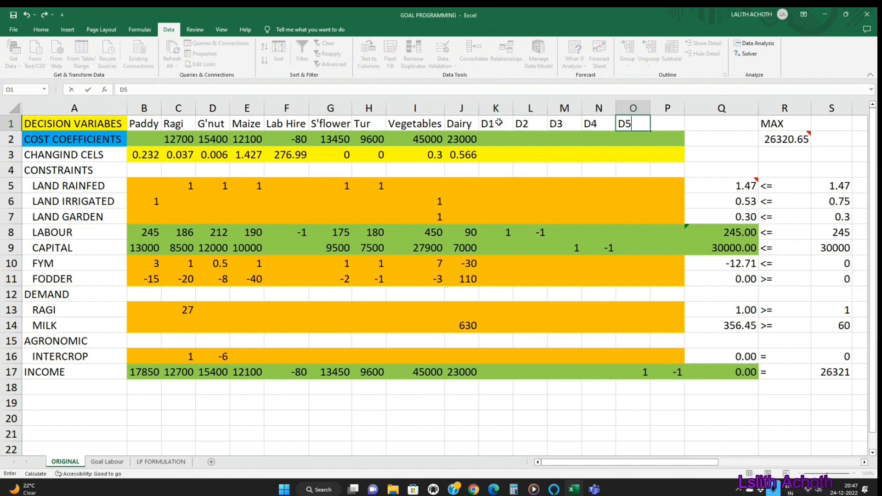
key(Tab)
text(D6)
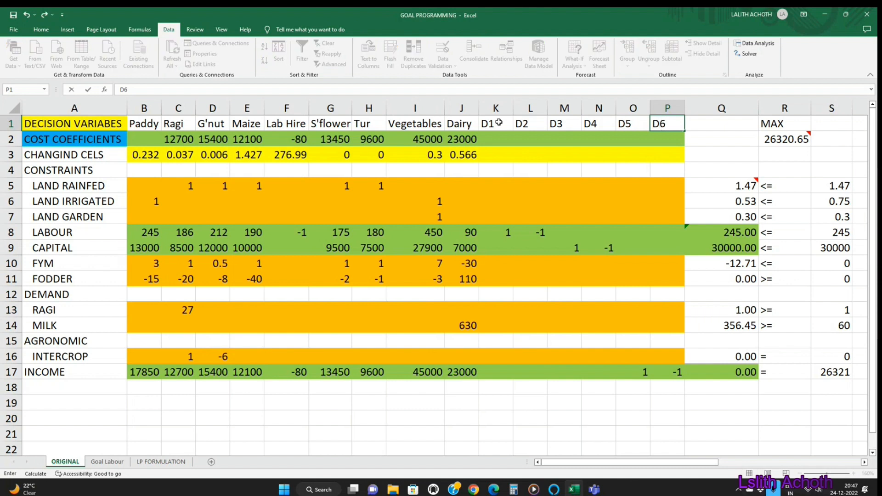
key(Down)
Step: Review the deviation coefficients along the LABOUR row under D1 to D5
key(Left)
key(Left)
key(Left)
key(Left)
key(Left)
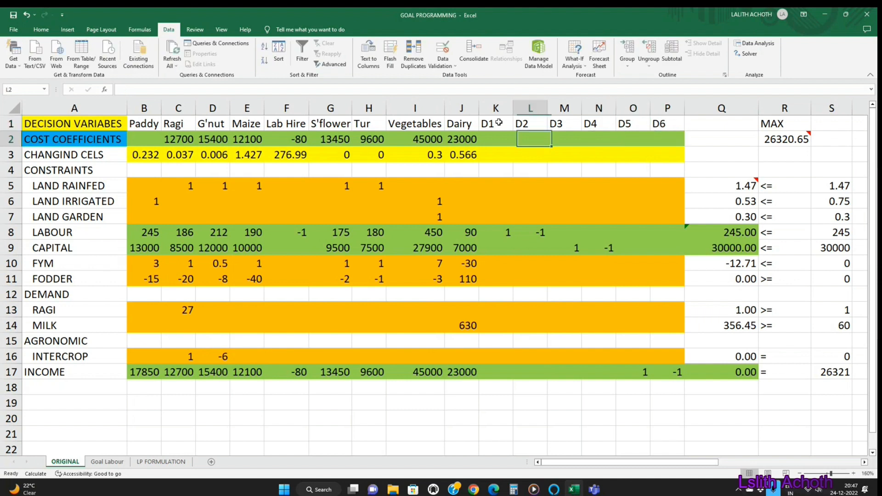
key(Down)
key(Down)
key(Down)
key(Down)
key(Down)
key(Down)
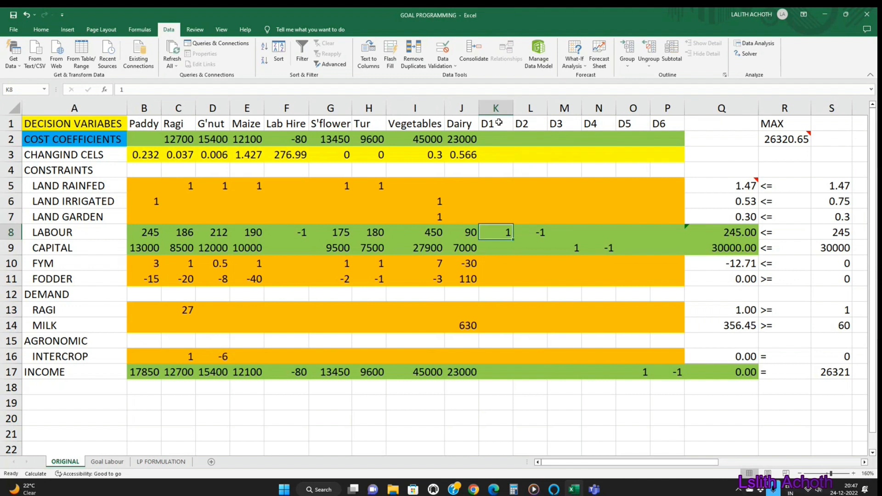
key(Right)
key(Right)
key(Right)
key(Right)
key(Right)
key(Right)
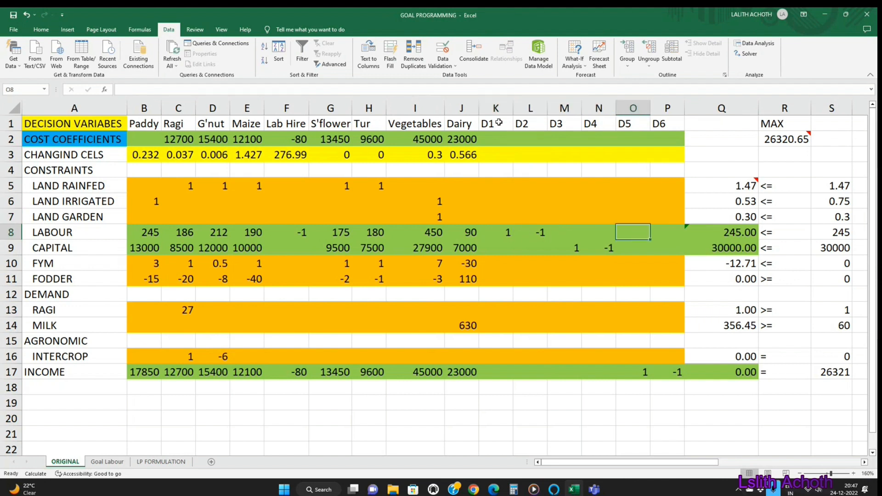
key(Left)
key(Left)
key(Left)
key(Left)
key(Left)
key(Left)
key(Left)
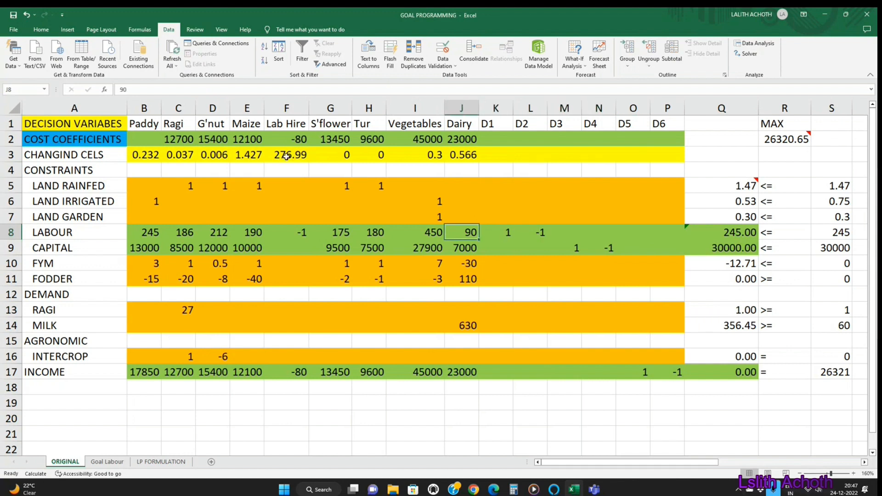
Step: Copy the solved activity levels from B3:J3 to row 20, starting at B20
drag(150, 156, 473, 155)
key(ctrl+c)
click(144, 415)
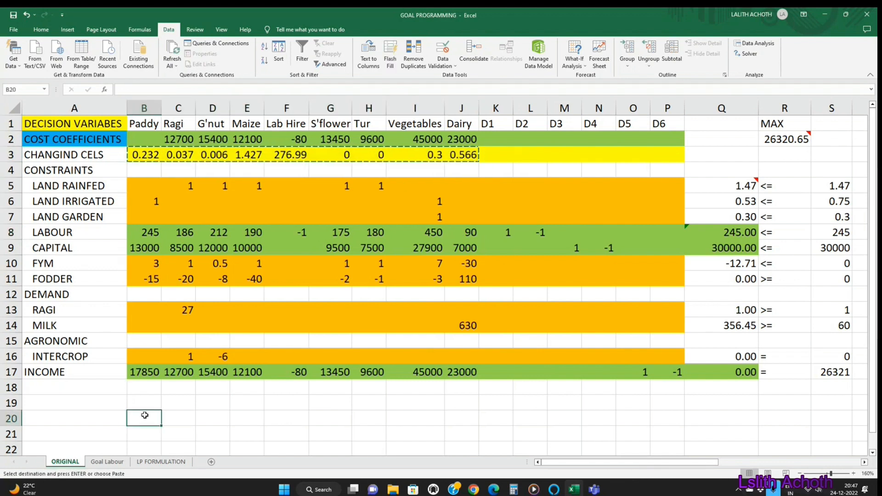
key(ctrl+v)
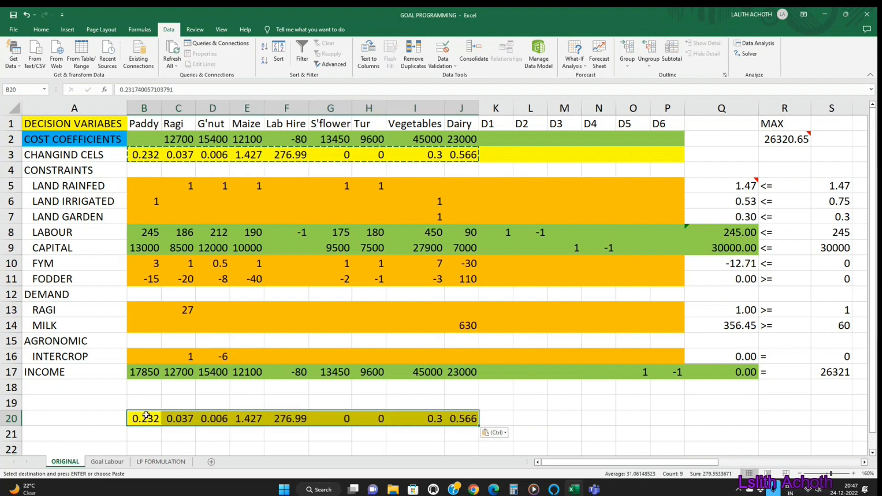
click(496, 420)
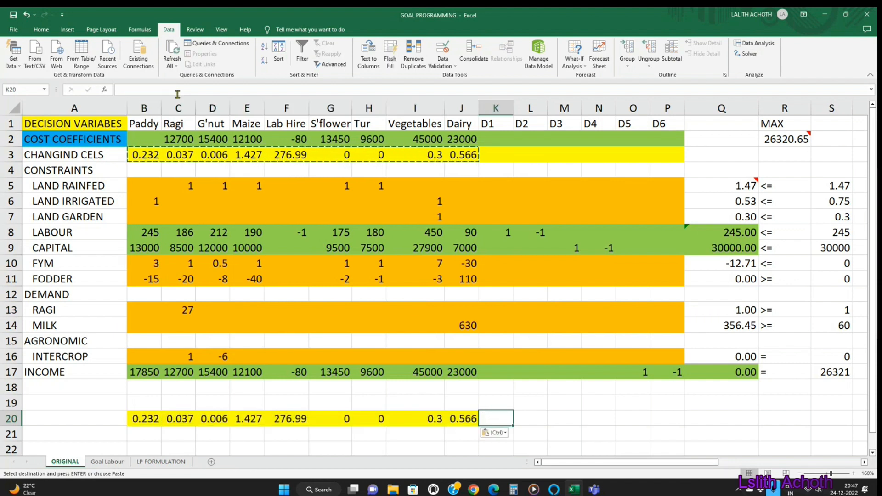
Step: Copy the activity names from B1:J1 to row 19 above the copied solution, starting at B19
drag(139, 124, 465, 125)
key(ctrl+c)
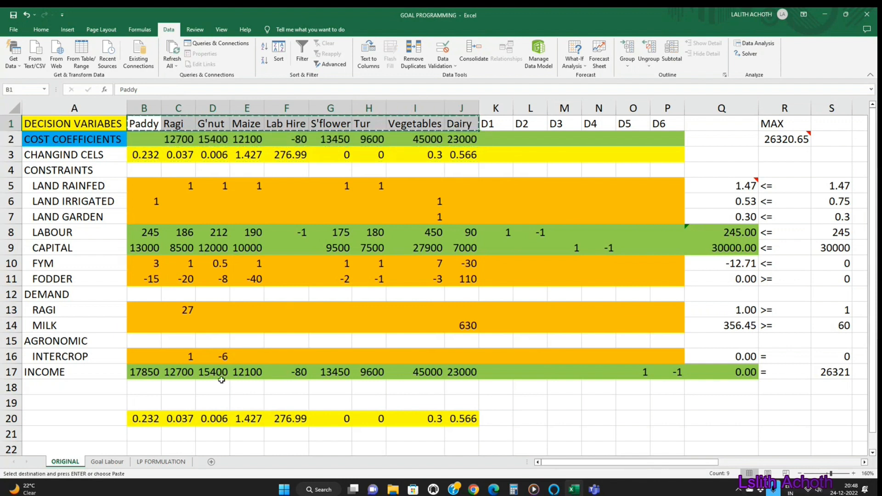
click(151, 406)
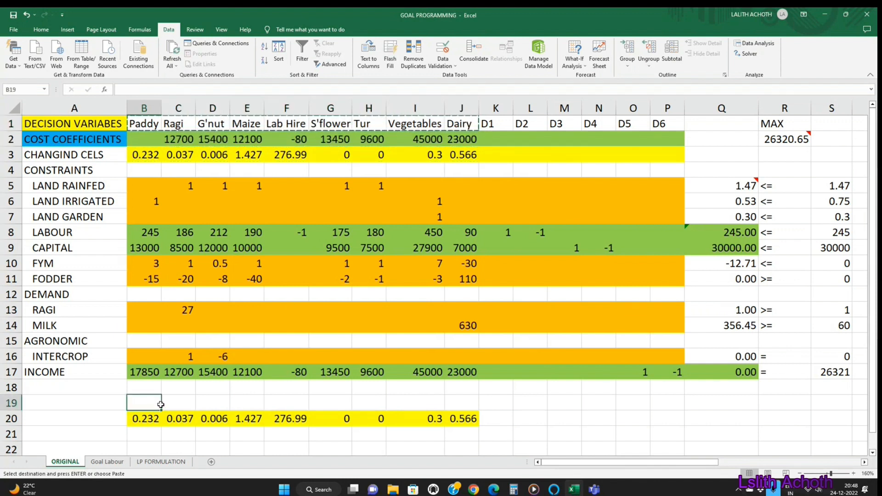
key(ctrl+v)
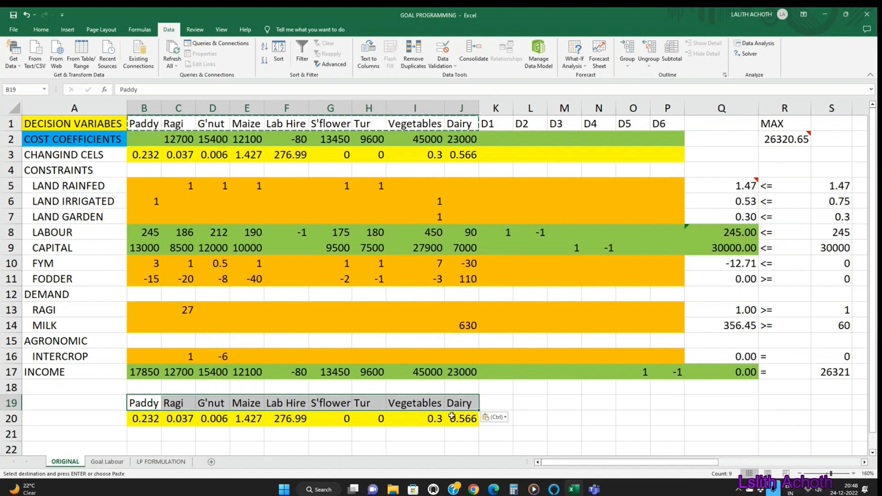
Step: Add a Profit heading in K19 and enter 26320.6 beneath it in K20
click(496, 400)
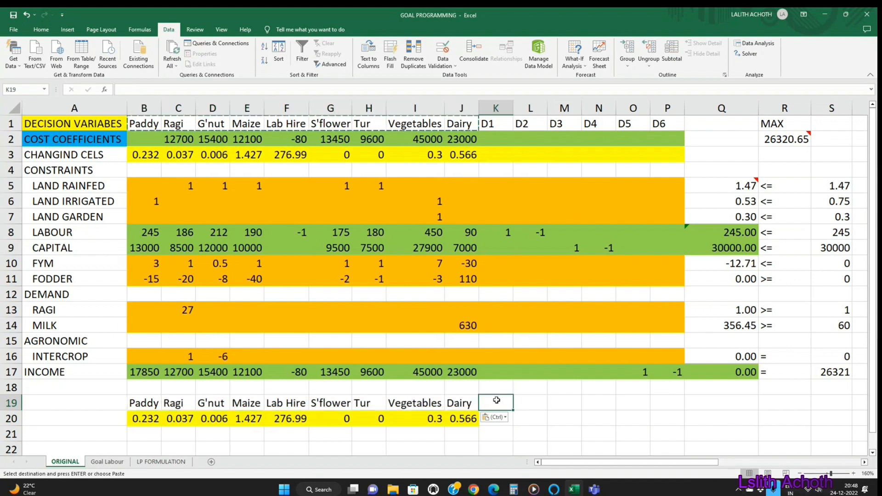
double_click(497, 400)
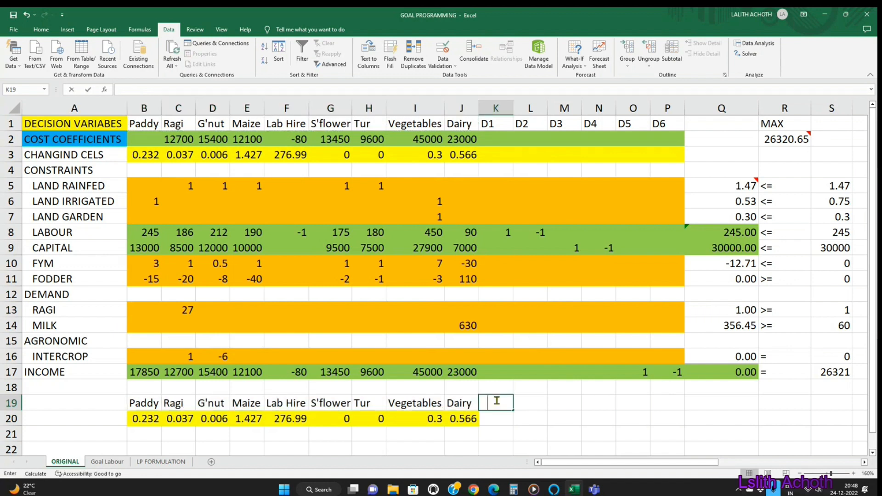
text(pROFIT)
key(Return)
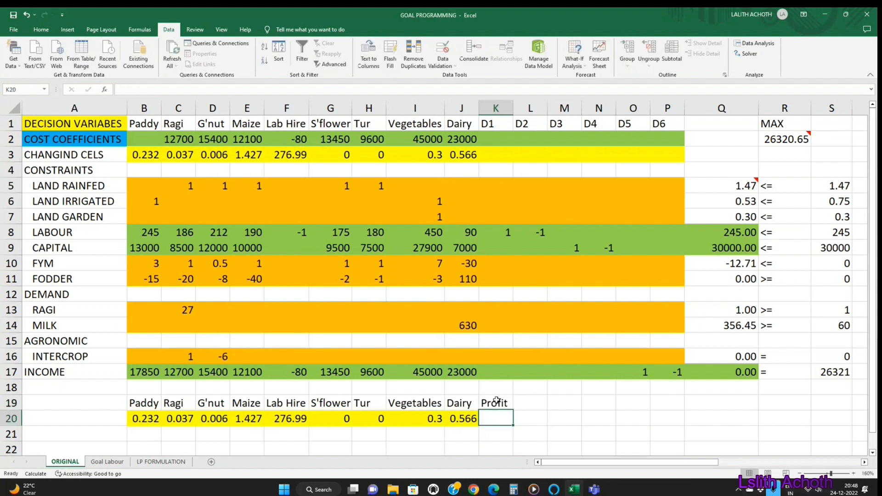
text(26)
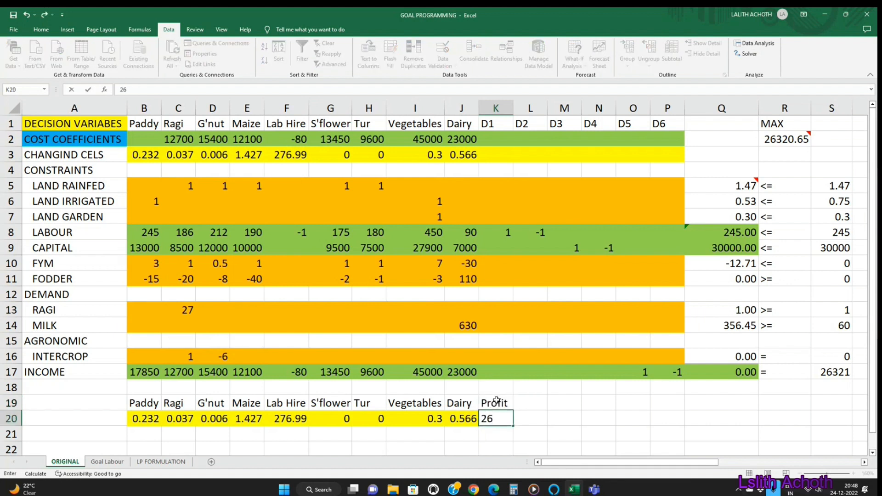
text(320.65)
key(Return)
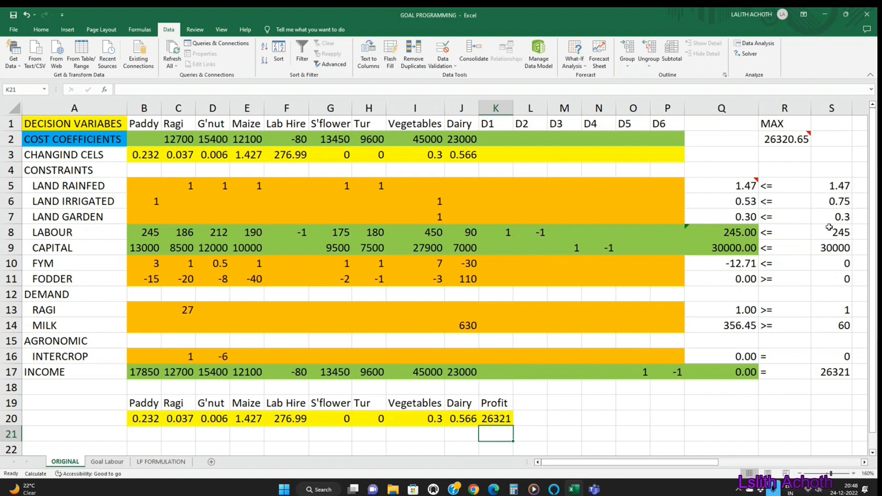
Step: Check the labour deviation coefficients in K8 and L8 and set D2's cost coefficient in L2 to 1
click(506, 235)
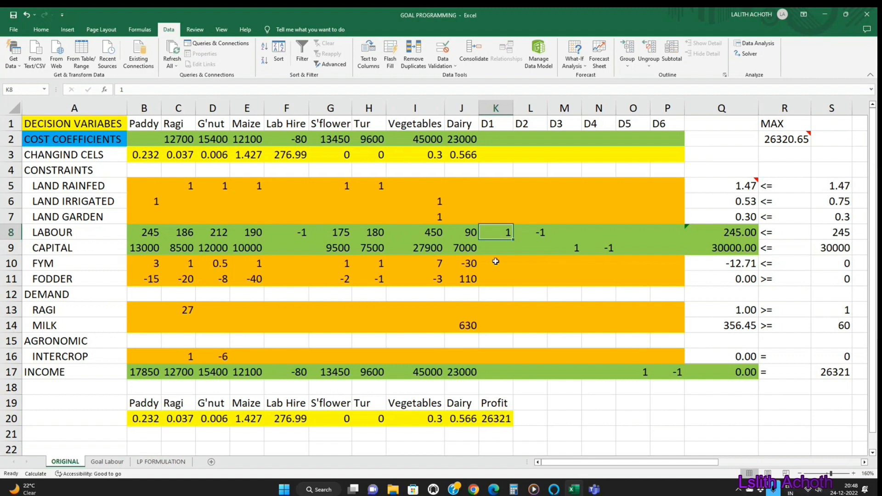
click(533, 236)
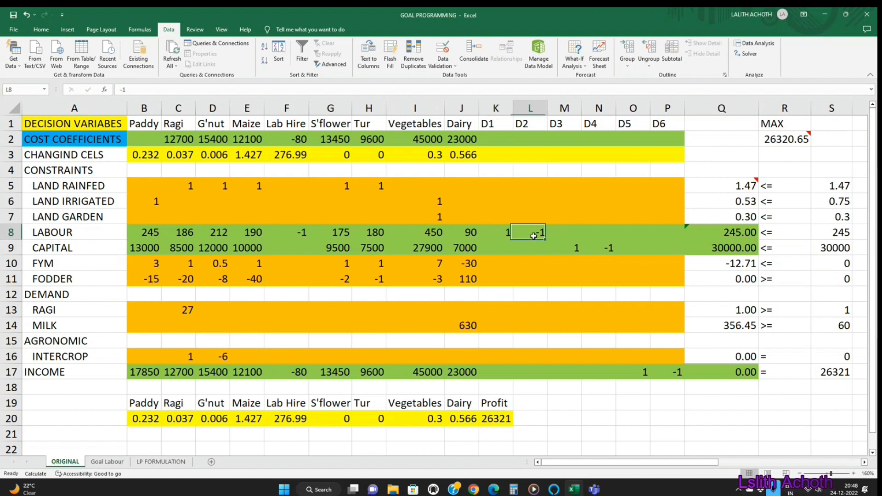
click(494, 238)
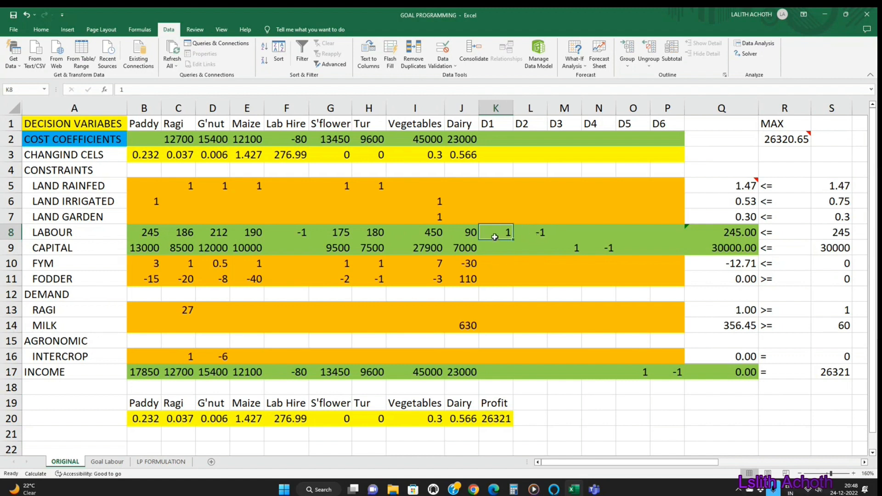
click(536, 235)
click(526, 139)
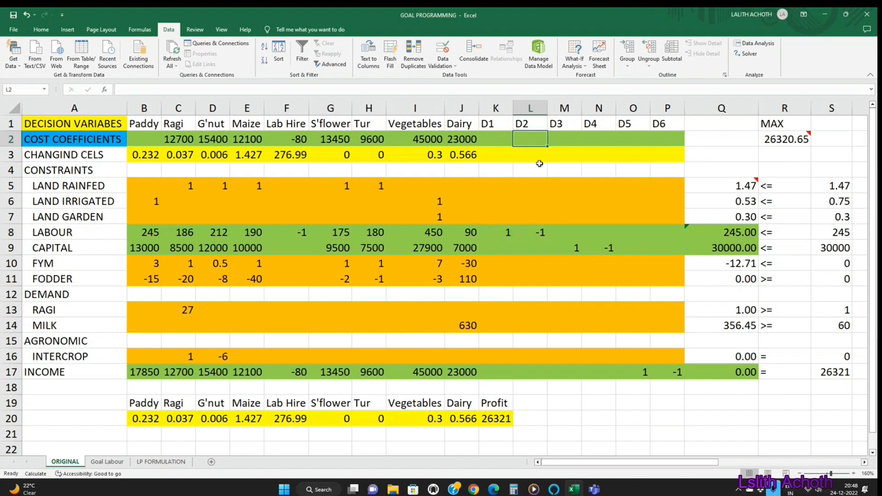
text(1)
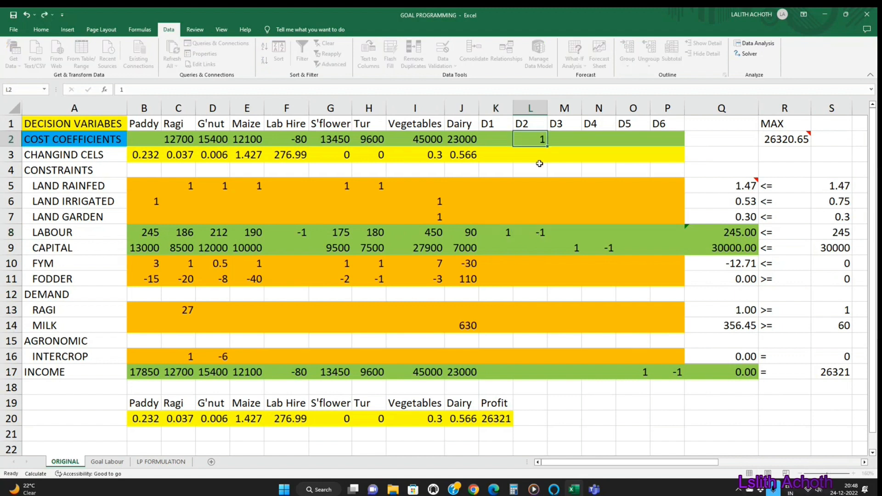
key(Tab)
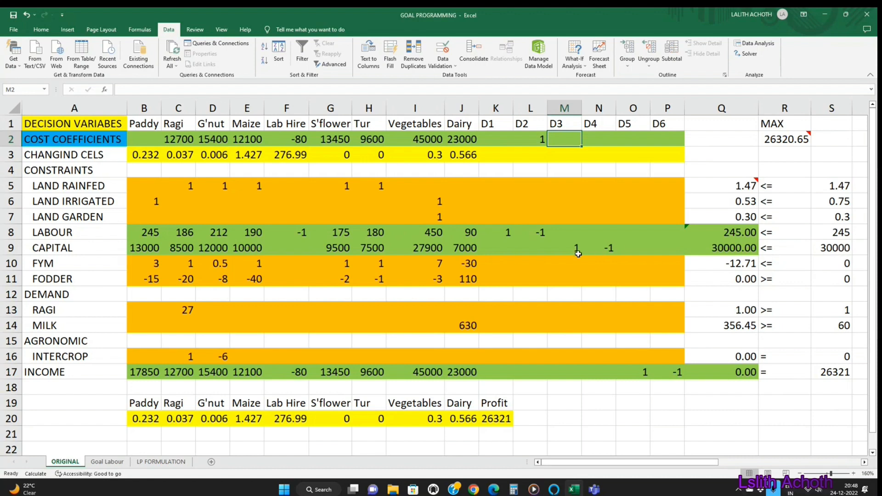
Step: Check the capital deviation coefficients in M9 and N9 and set D4's cost coefficient in N2 to 1
click(574, 251)
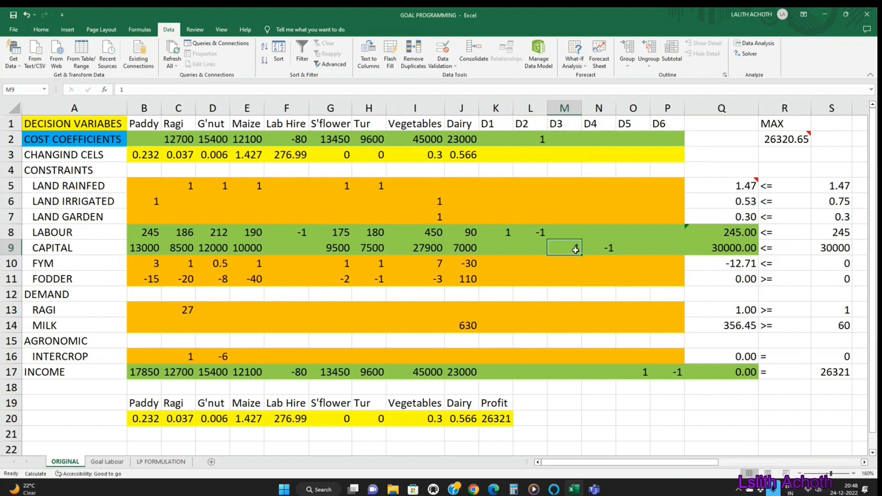
click(610, 250)
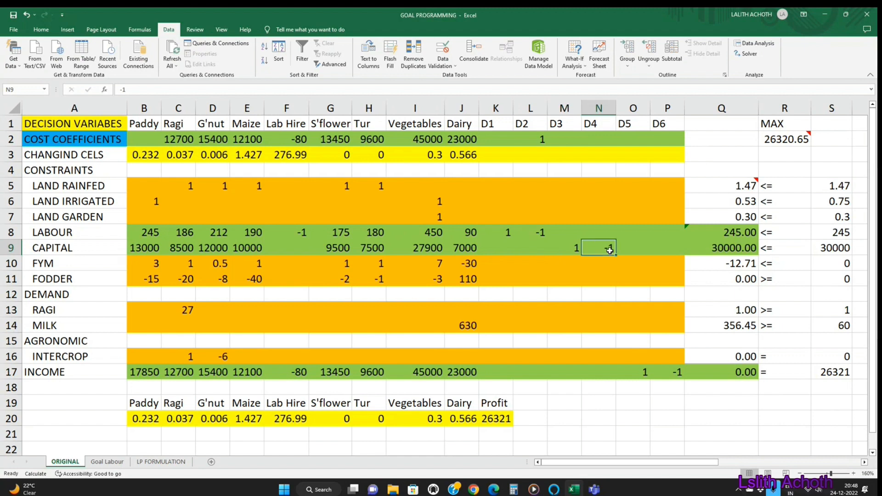
click(568, 249)
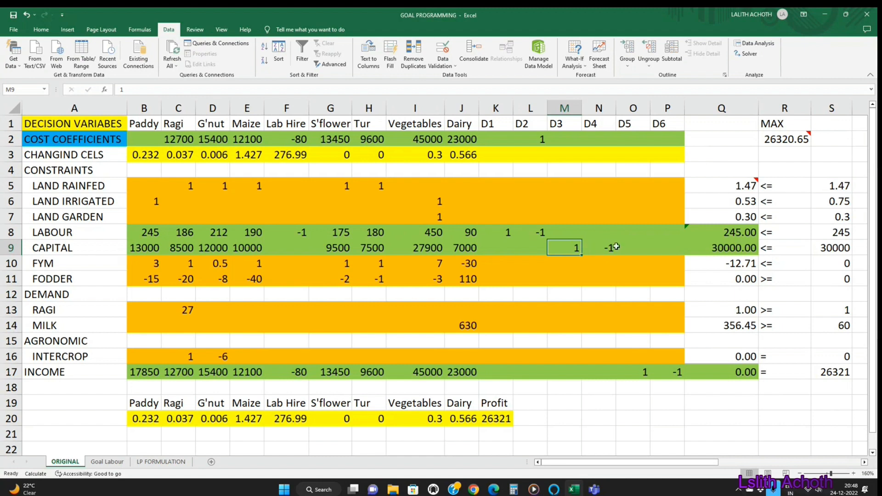
click(603, 138)
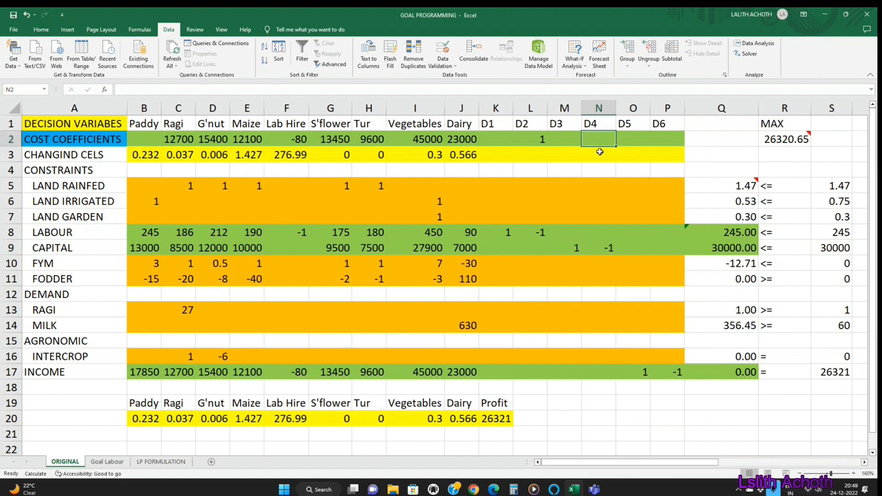
text(1)
click(622, 247)
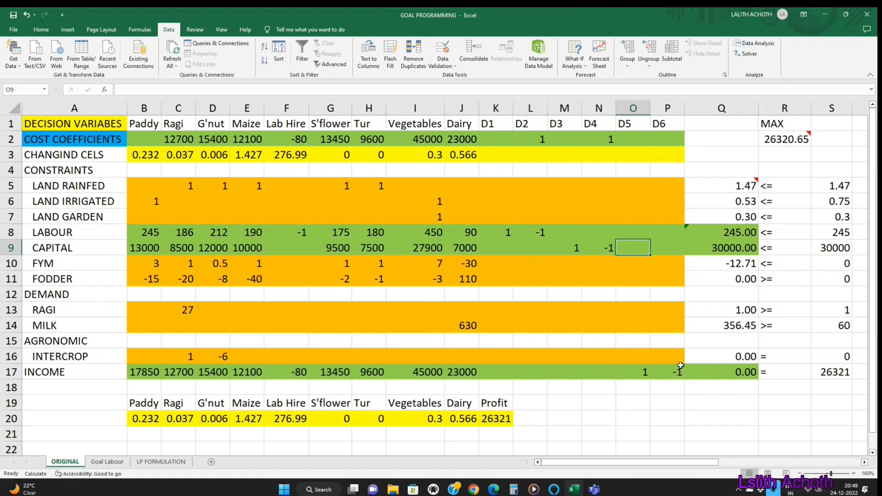
Step: Set D5's cost coefficient in O2 to 1
click(626, 141)
text(1)
key(Return)
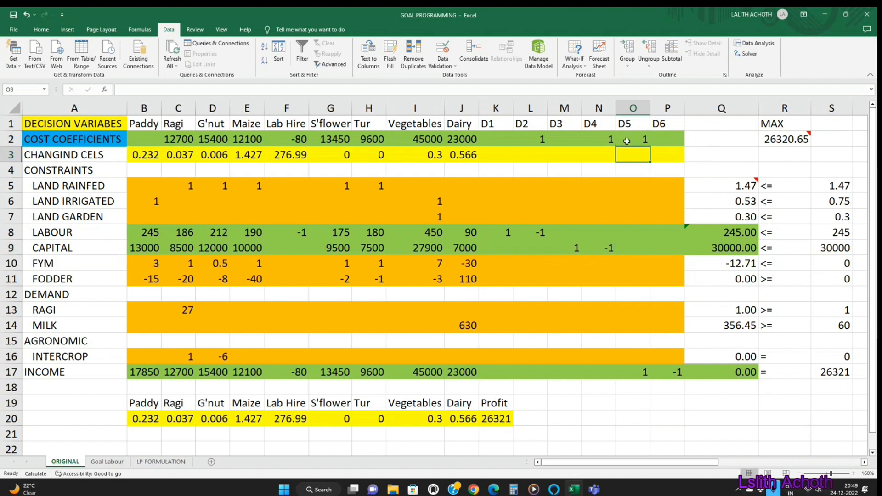
Step: Review the deviation cost coefficients in row 2 and clear the activity cost coefficients in B2:J2
click(627, 141)
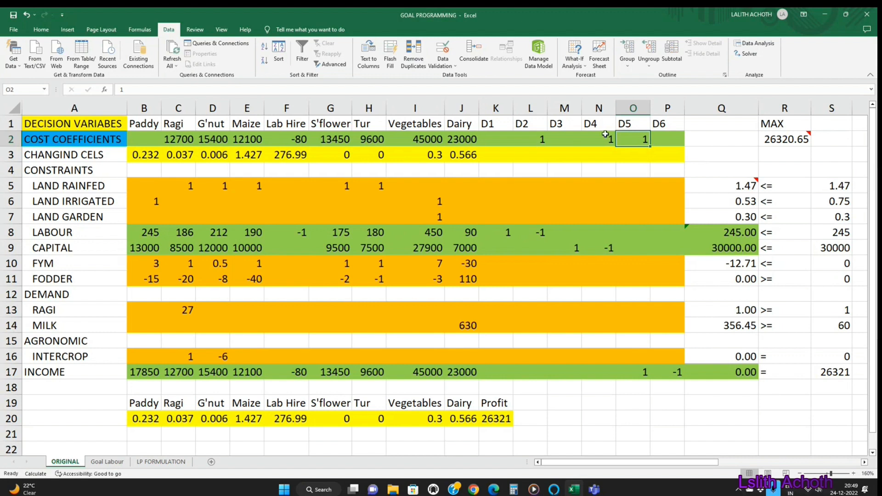
click(534, 139)
click(605, 141)
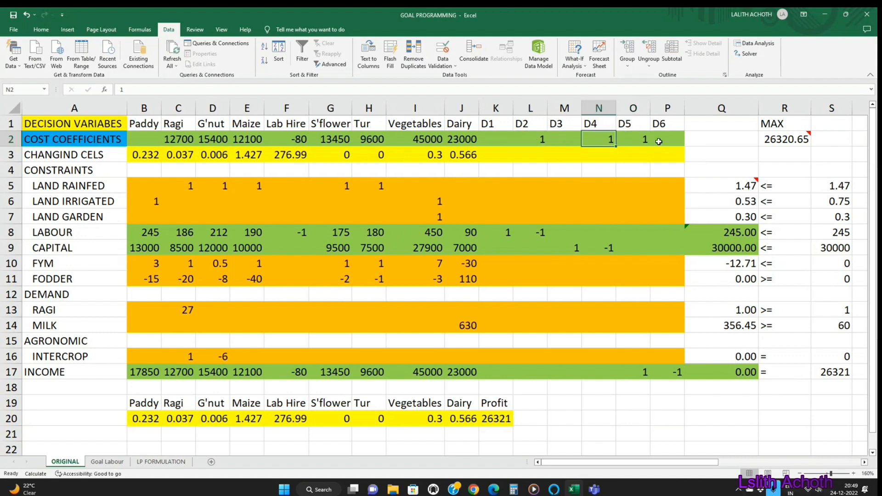
click(658, 140)
drag(477, 138, 151, 139)
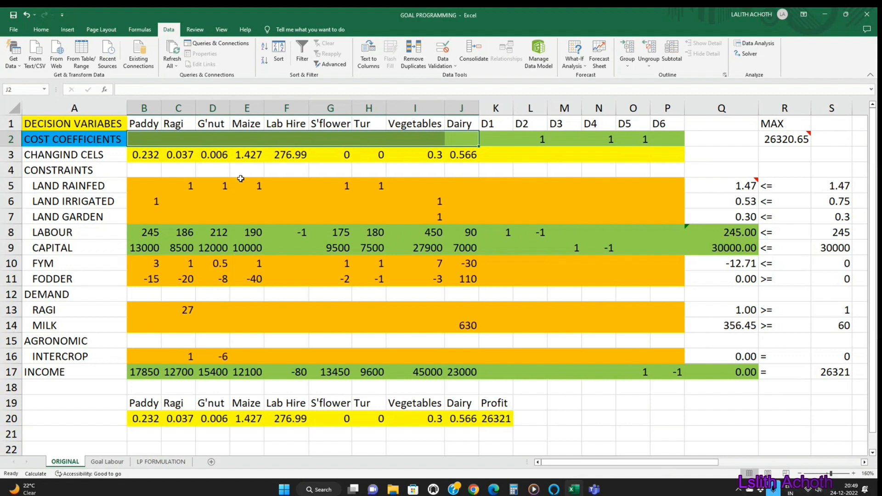
click(251, 168)
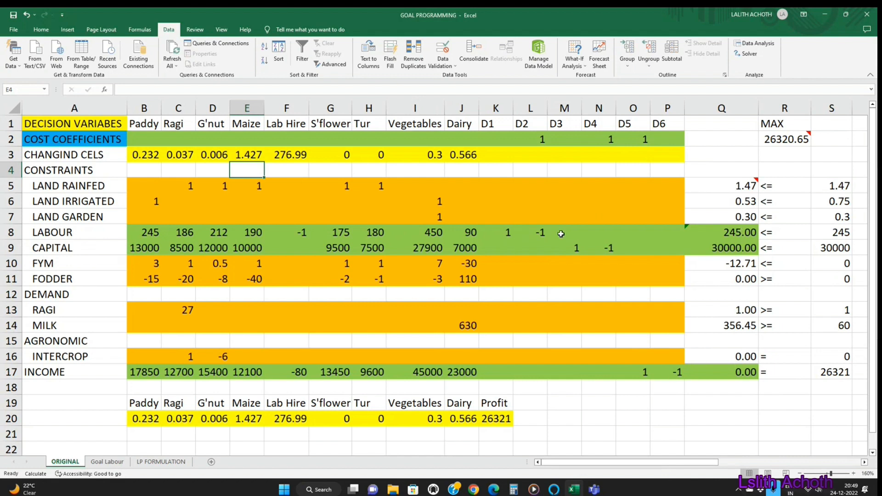
Step: Change the labour and capital constraint signs in R8 and R9 to =
click(770, 233)
text(=)
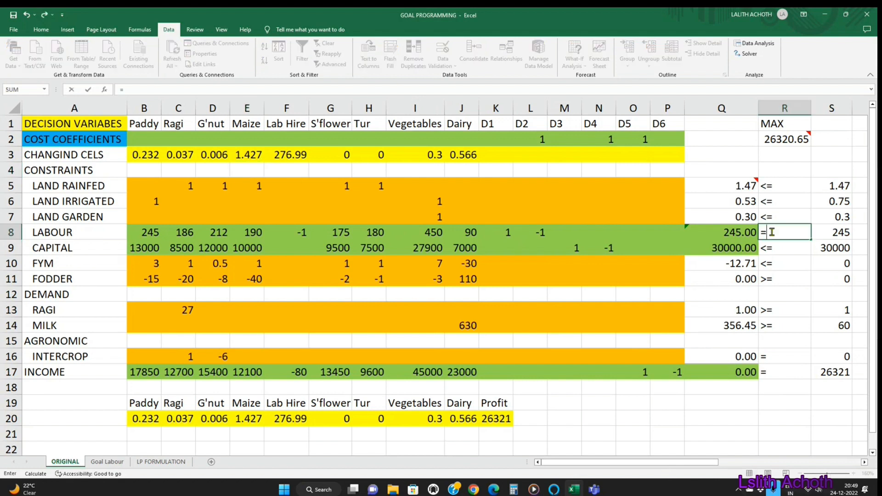
key(Return)
text(=)
key(Return)
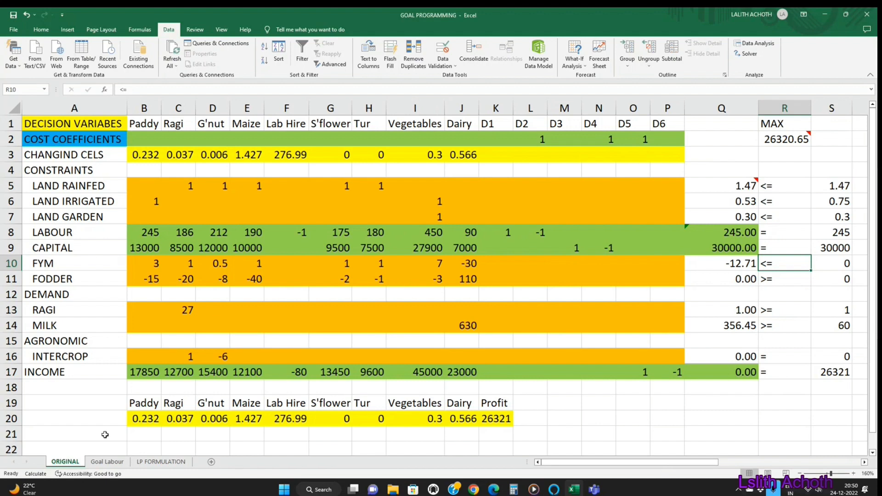
Step: Switch to the LP FORMULATION sheet and inspect the income target in S17 and the income formula in Q17
click(148, 461)
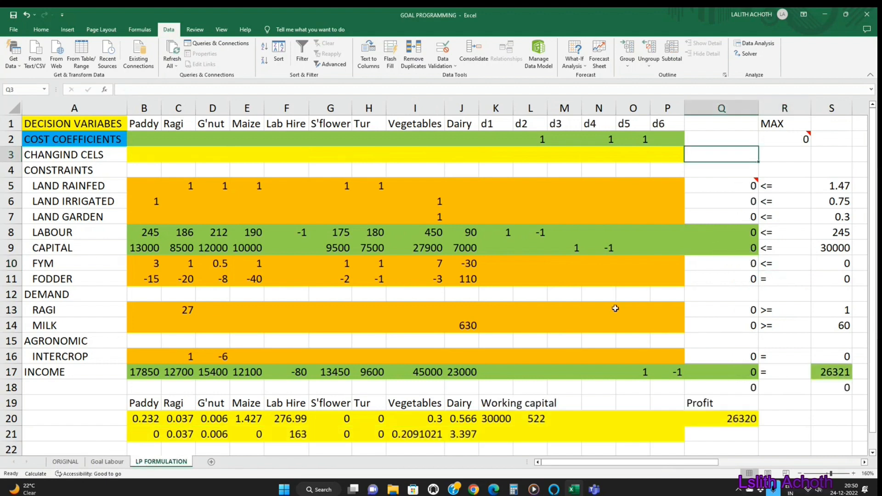
click(839, 376)
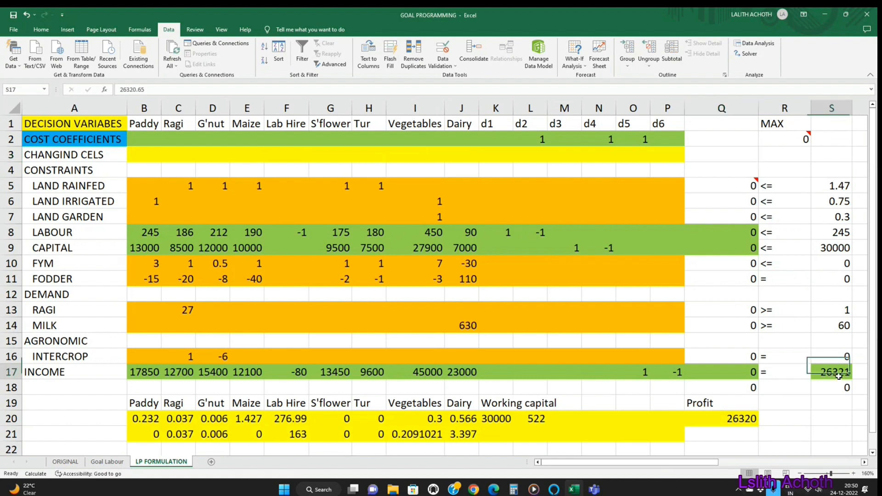
click(132, 89)
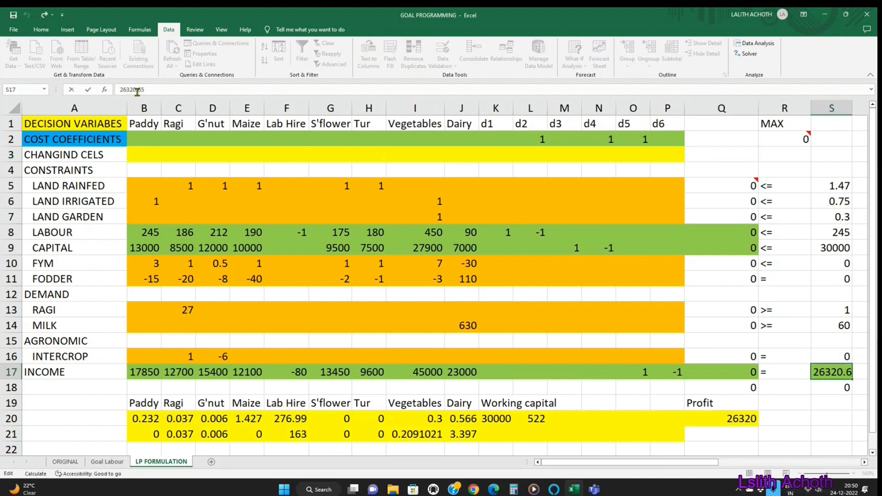
key(Return)
key(Up)
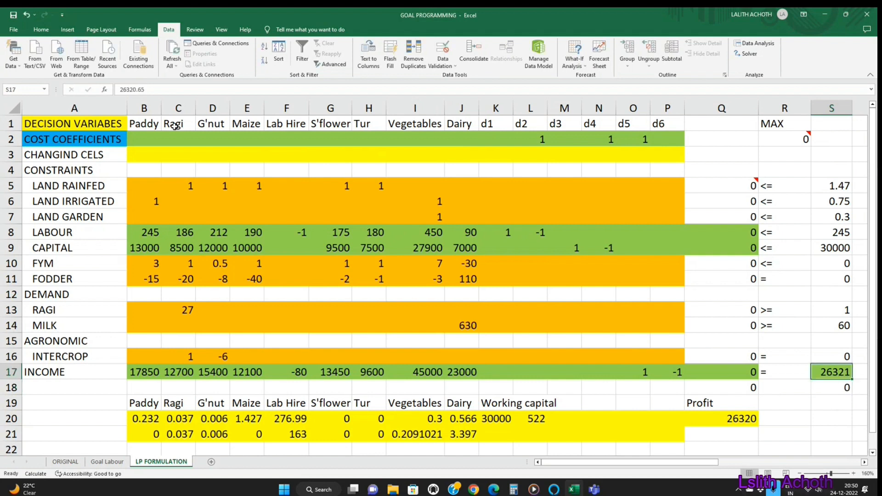
key(Left)
key(Left)
key(Left)
key(Right)
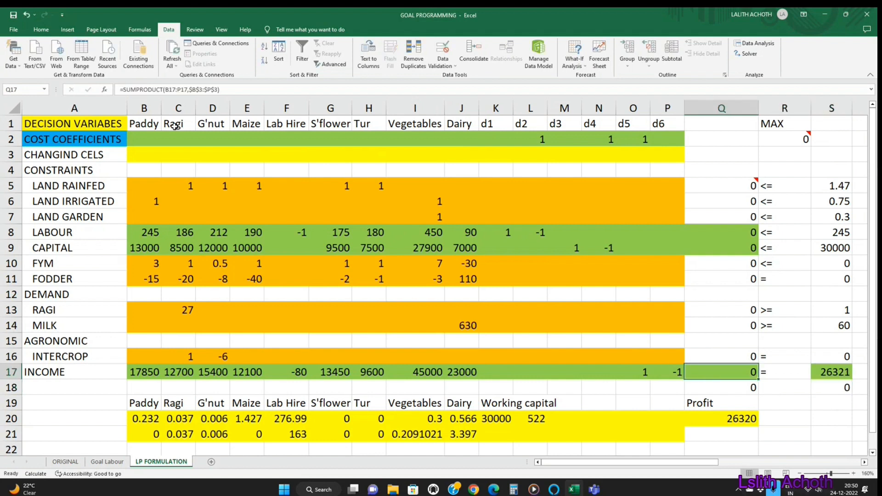
Step: Trace the precedents of the formulas in Q17, R2 and Q13, and remove the tracing arrows
click(141, 33)
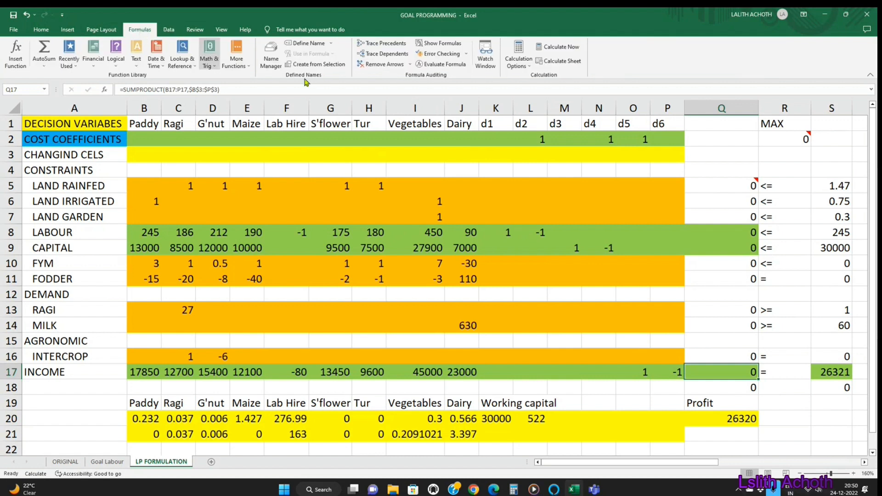
click(385, 46)
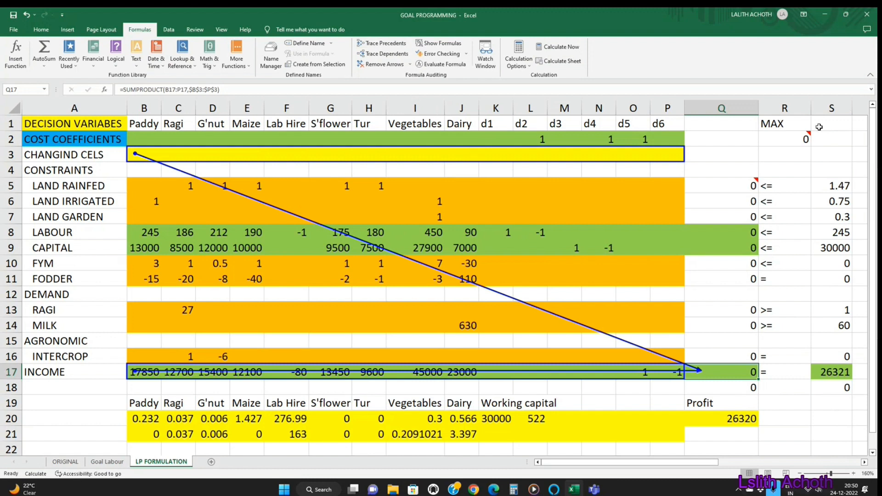
click(805, 139)
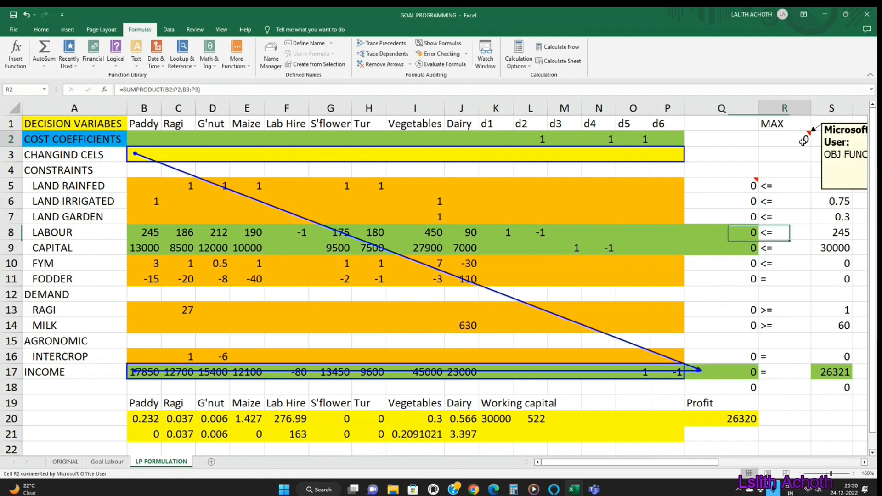
click(381, 46)
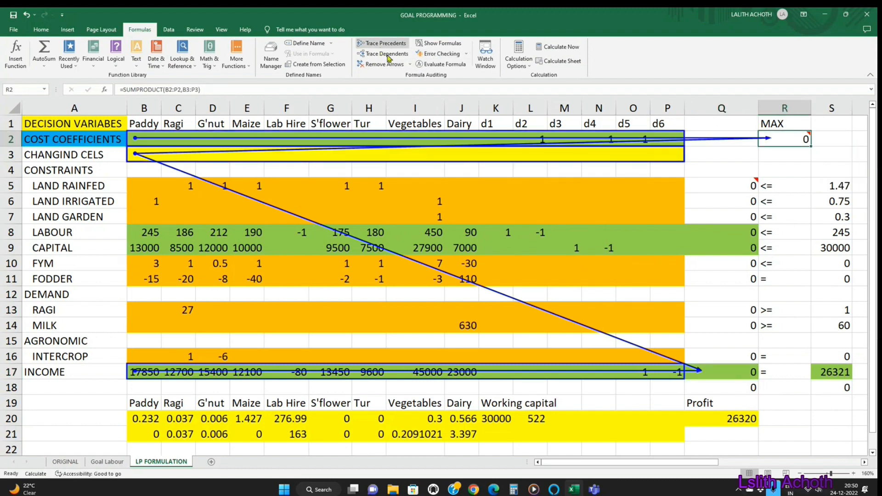
click(741, 314)
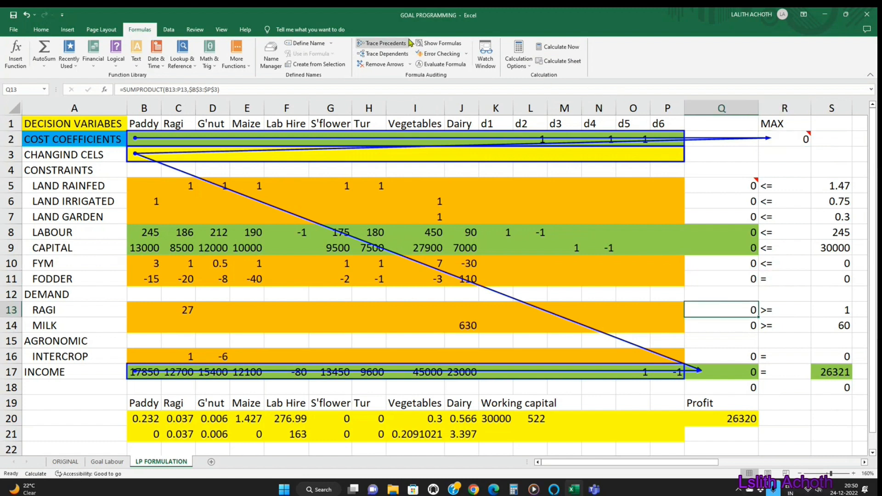
click(395, 45)
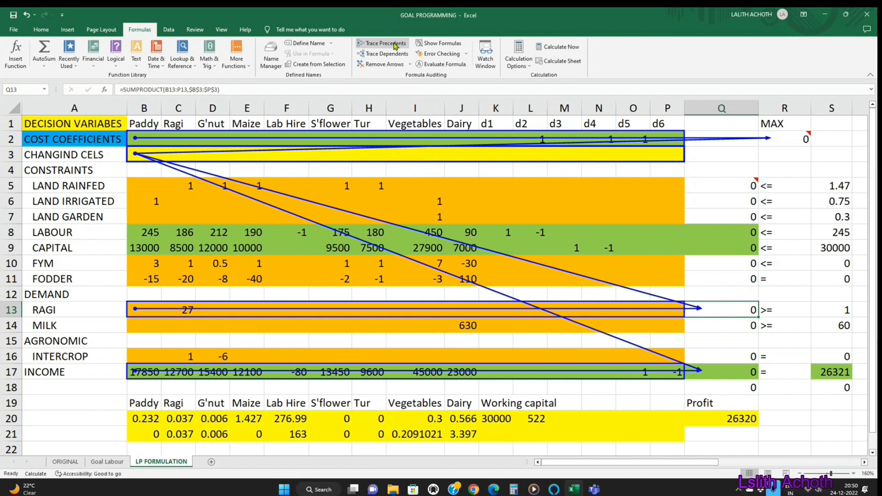
click(384, 64)
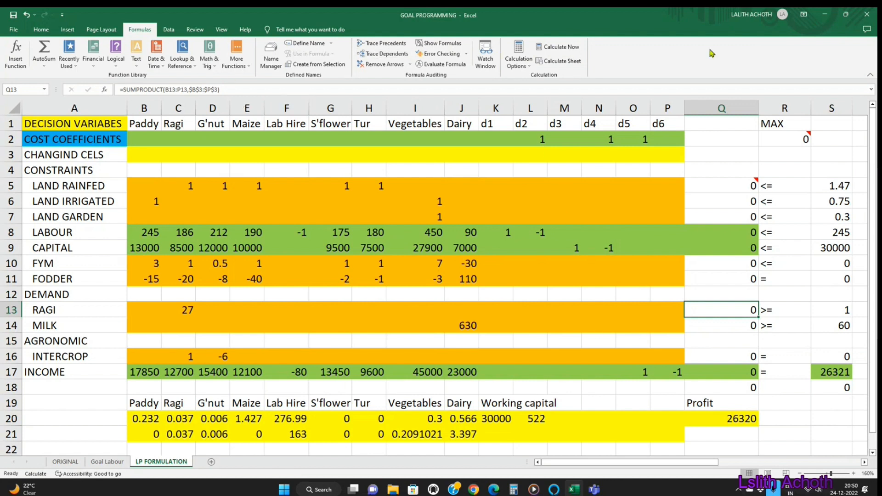
Step: Open Solver on the LP FORMULATION sheet, choose Min and set the objective cell to I2
click(167, 31)
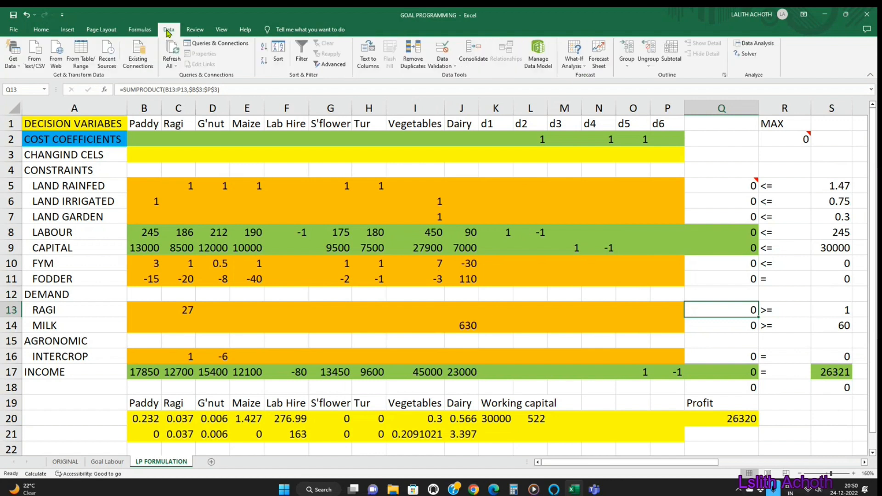
click(746, 55)
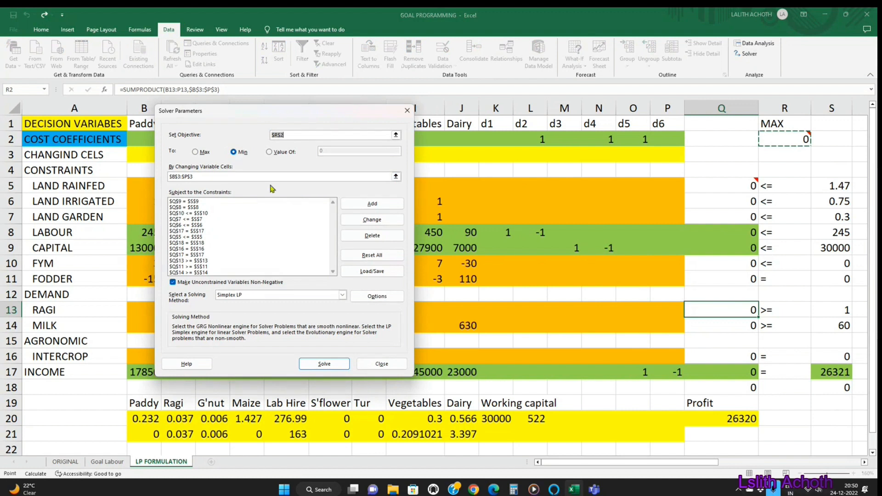
click(234, 153)
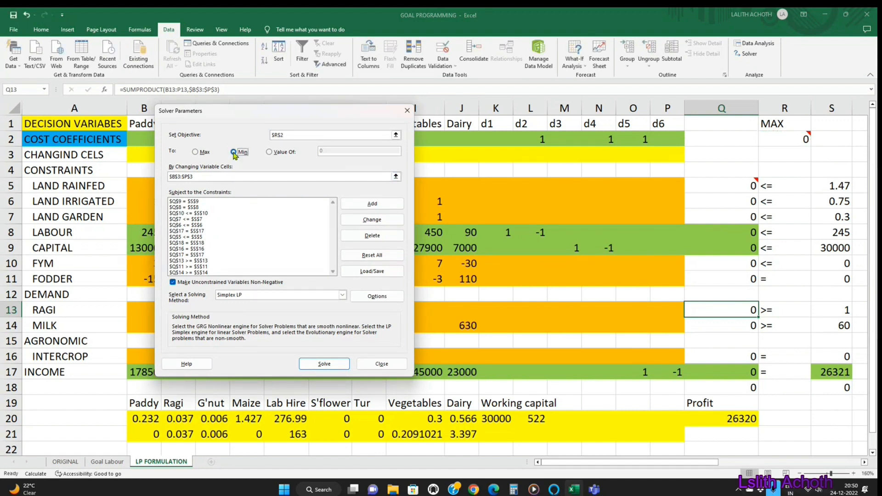
click(395, 135)
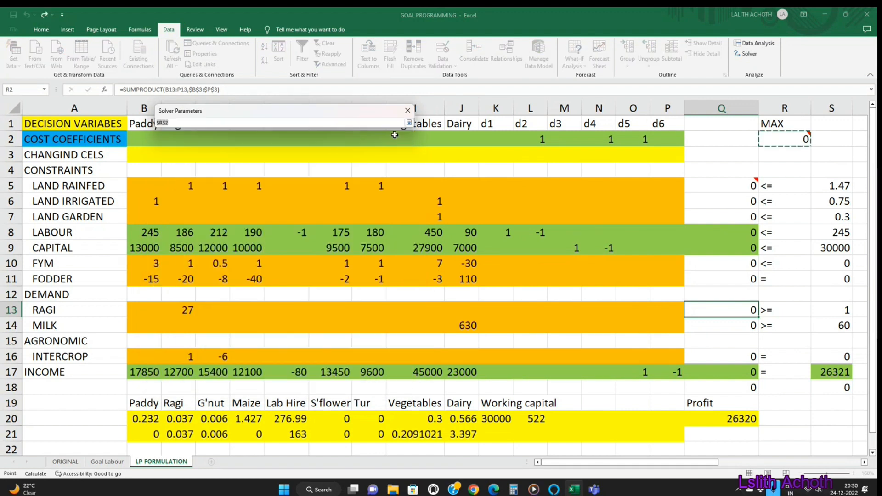
click(394, 136)
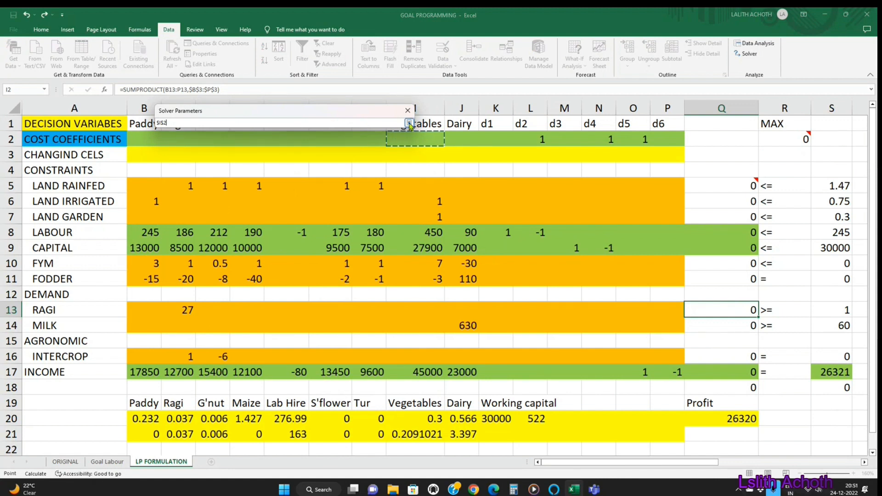
click(408, 123)
Step: Set Solver's changing variable cells to B3:P3
click(398, 176)
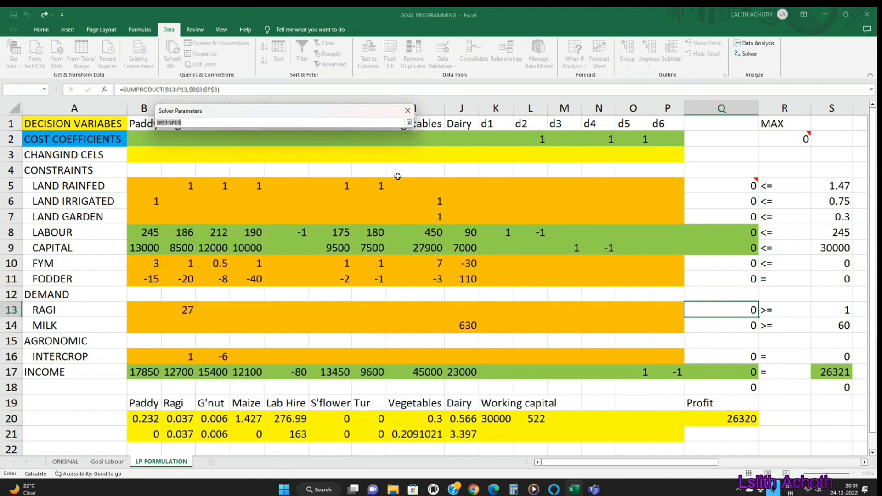
drag(138, 156, 661, 143)
key(shift+Down)
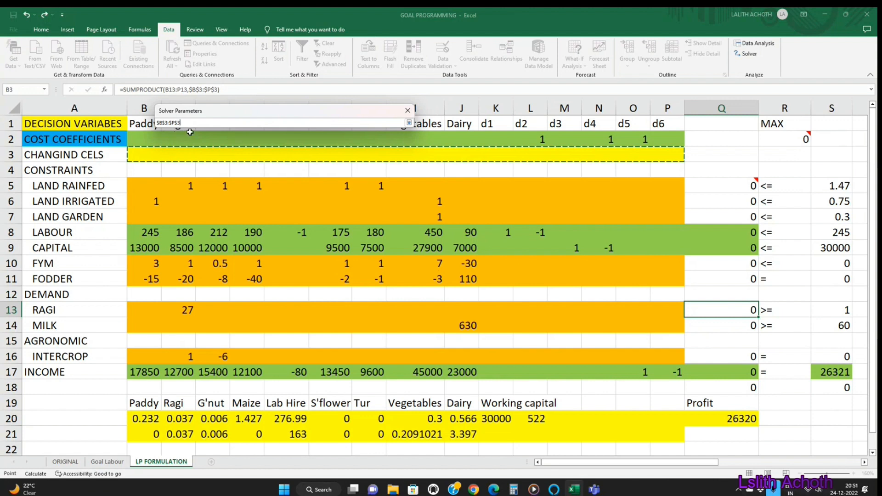
click(409, 123)
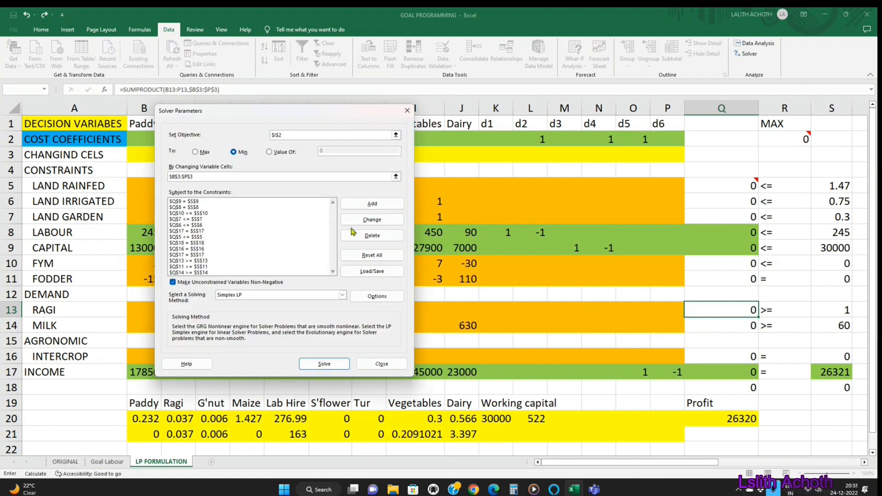
Step: Check the Solver equality constraints for labour, capital and income in rows 8, 9 and 17
click(184, 208)
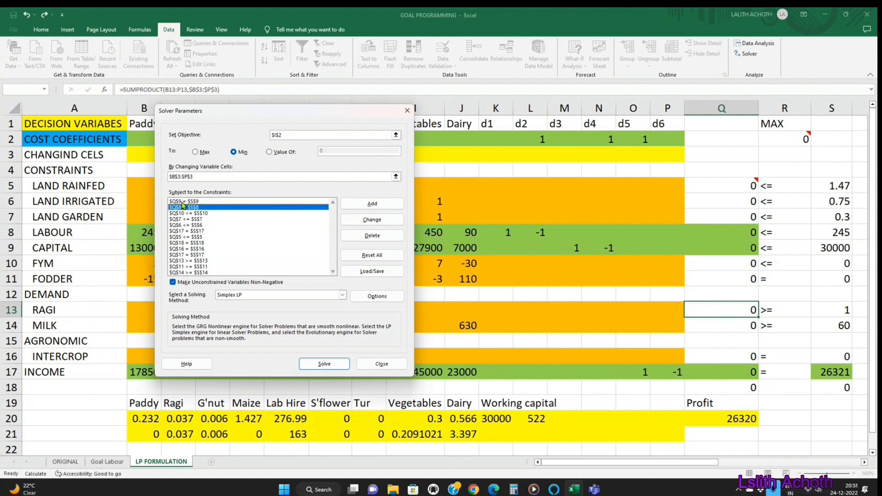
click(186, 202)
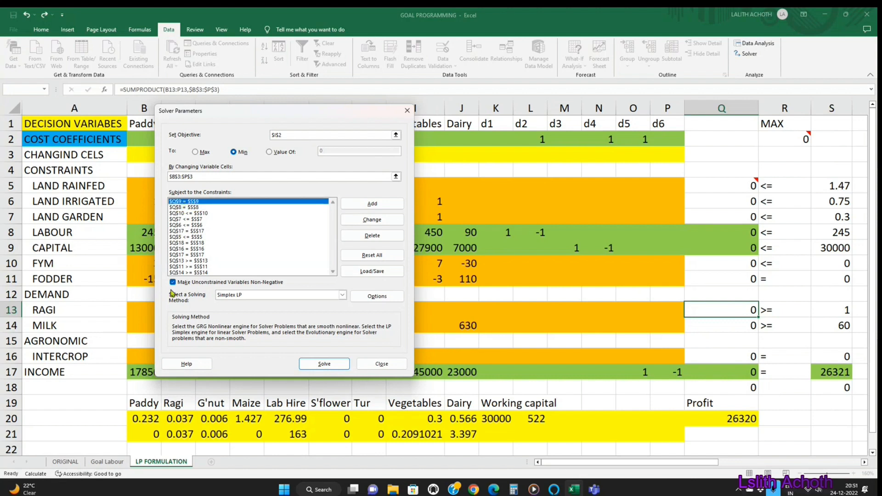
click(188, 255)
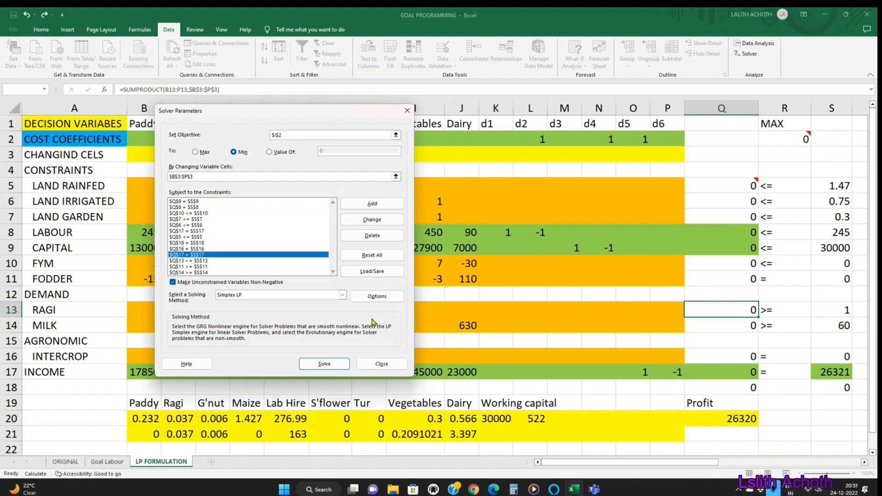
Step: Try to solve the goal programme with I2 as the Solver objective, and close Solver
click(325, 365)
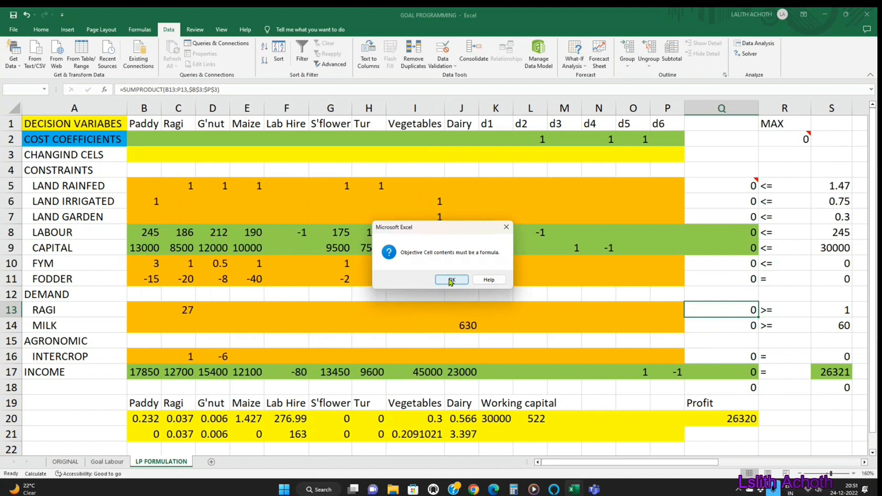
click(451, 280)
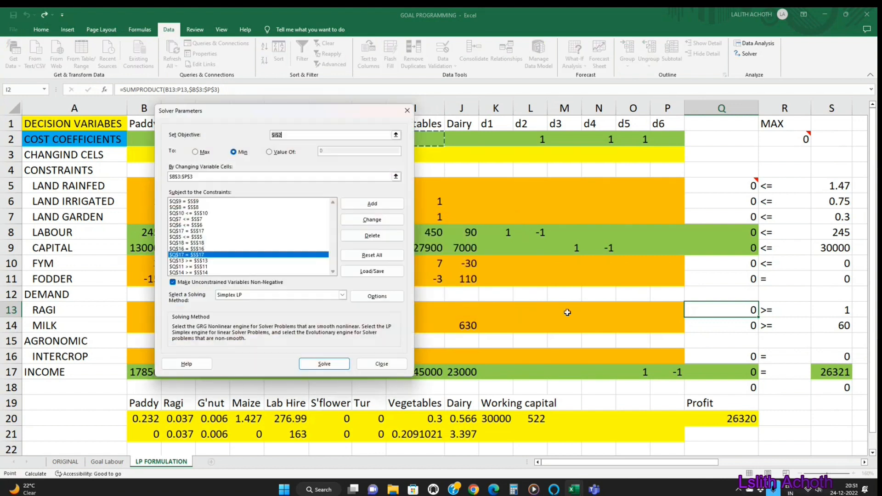
click(392, 365)
Step: Check the formulas in Q17 and R2 and review the Solver objective setting
click(748, 370)
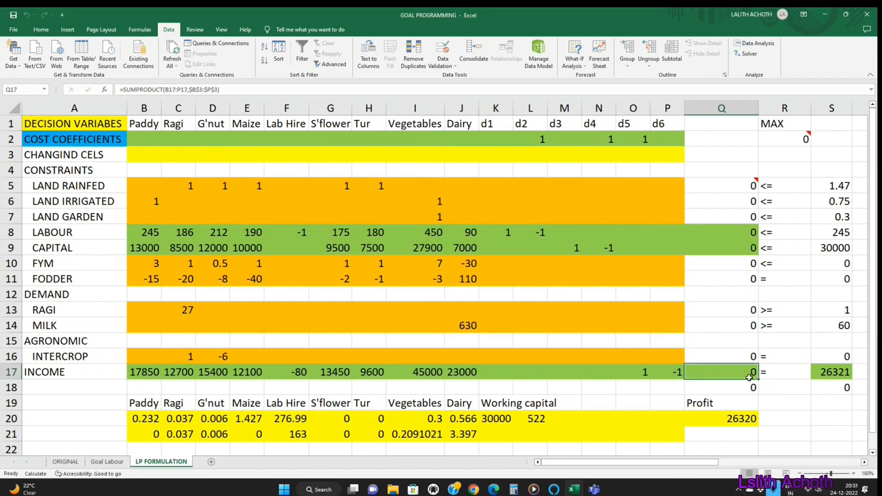
click(797, 142)
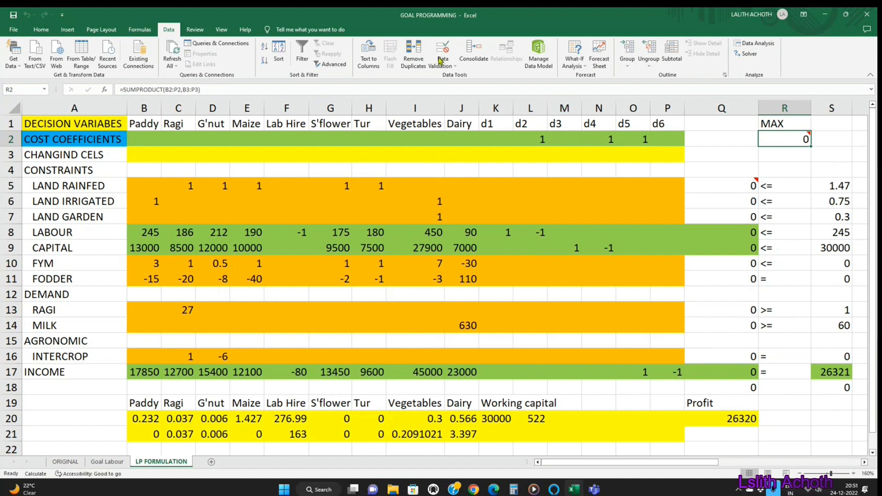
click(746, 55)
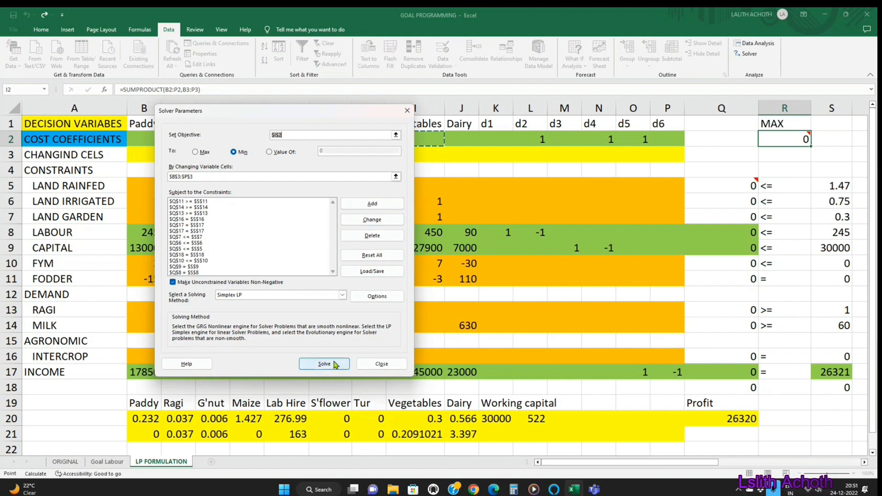
click(375, 366)
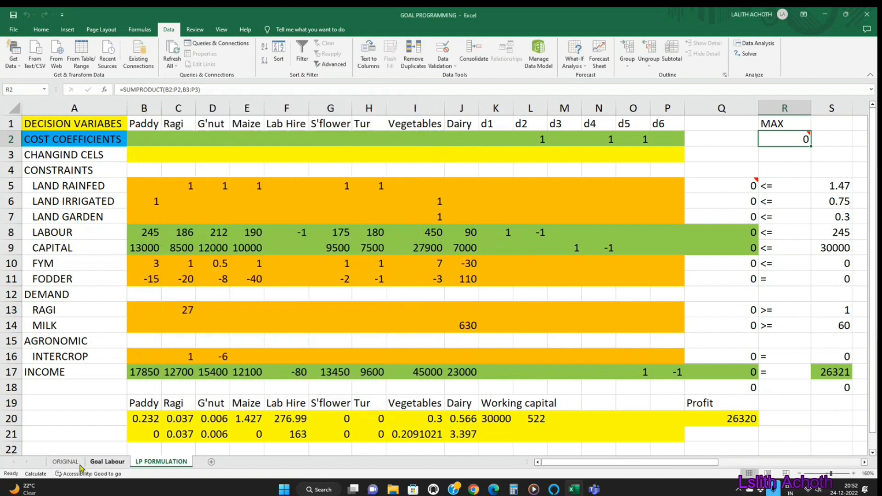
Step: Check the capital limit on the Goal Labour sheet, and set S9 on LP FORMULATION to 25000
click(106, 462)
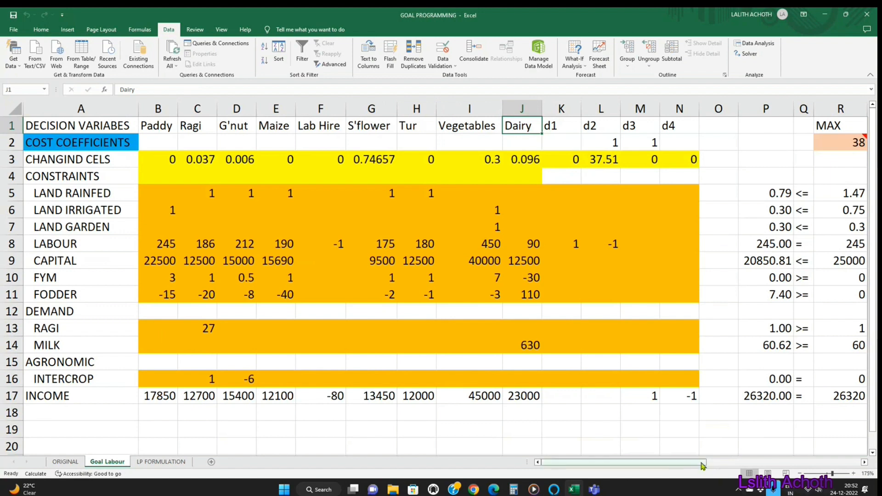
drag(701, 465, 707, 467)
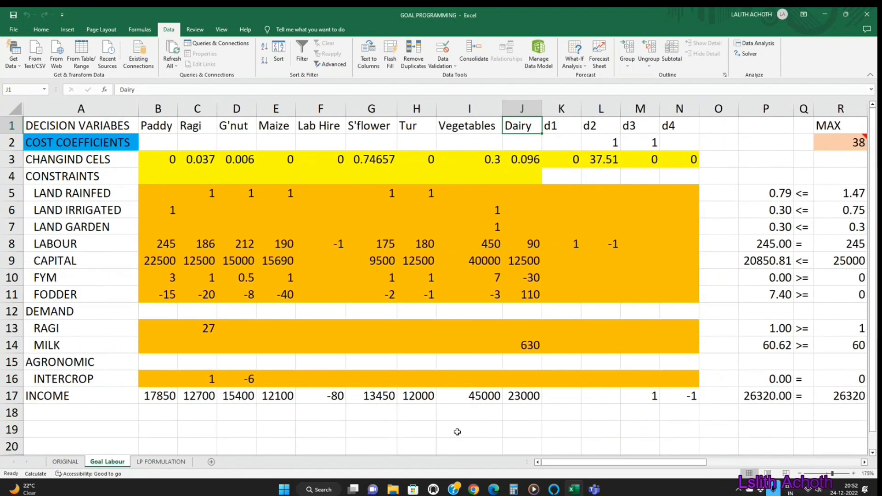
click(162, 463)
click(834, 250)
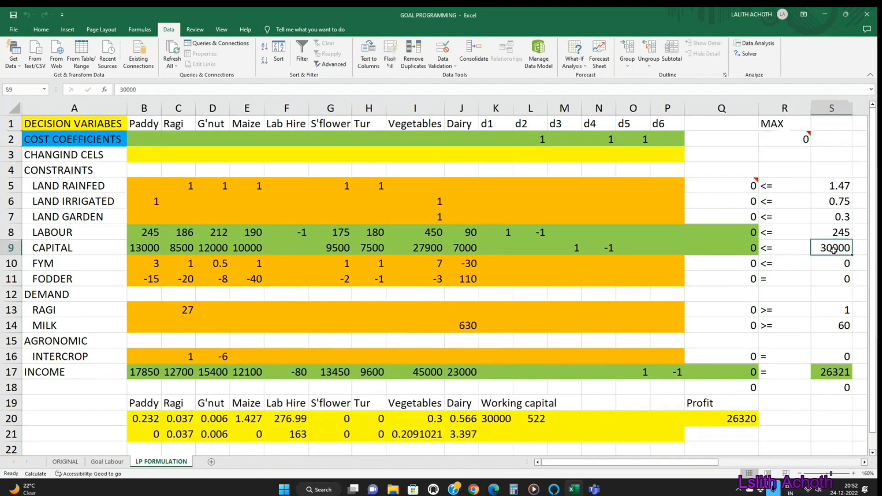
text(25000)
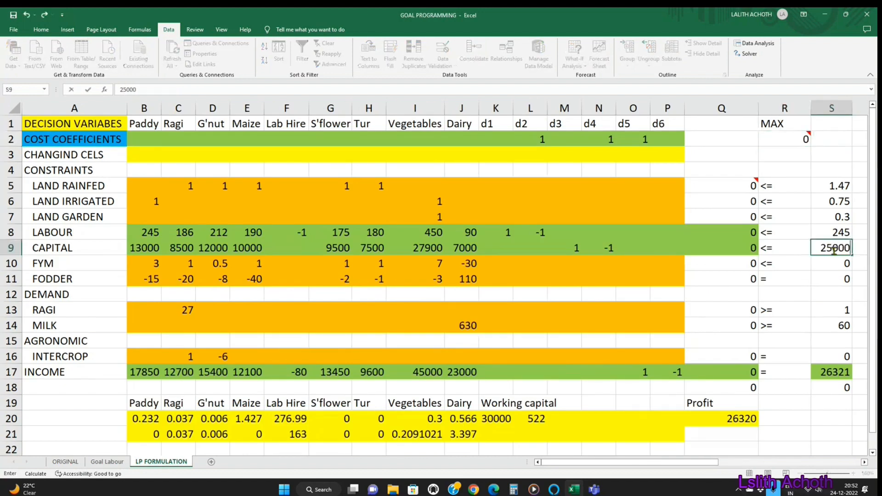
key(Return)
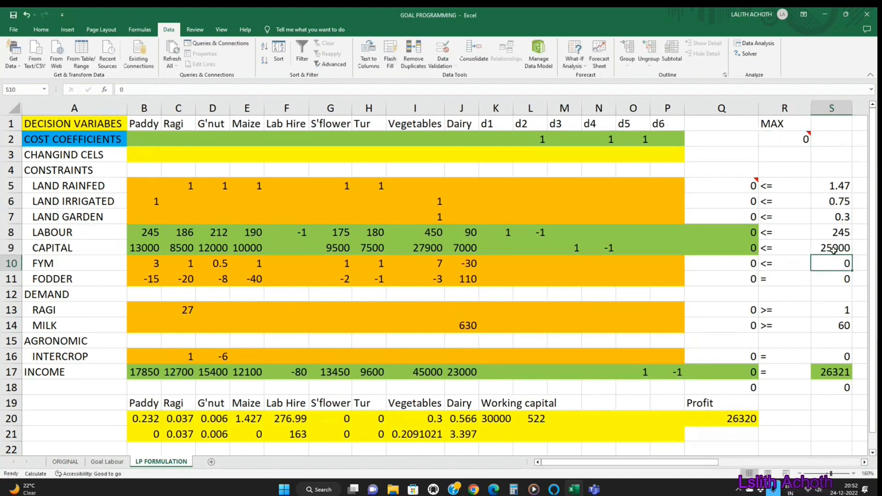
Step: Set the capital constraint's relation sign in Q9 of the Goal Labour sheet to =
click(108, 461)
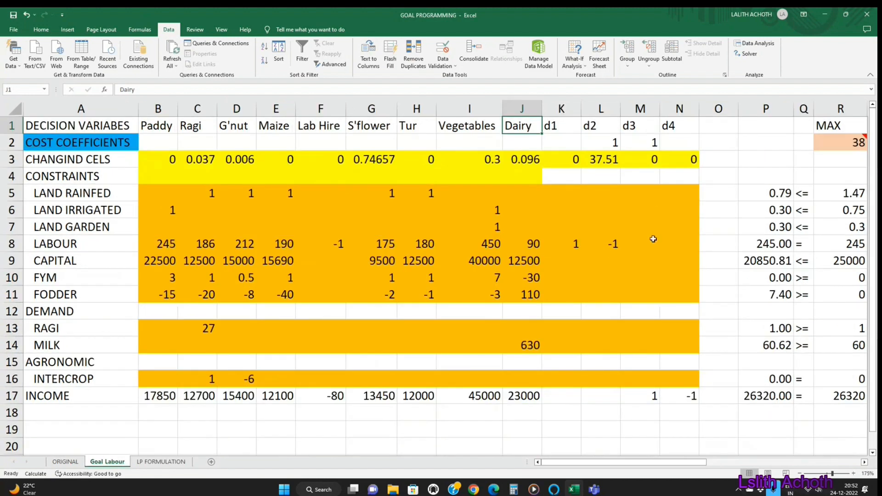
click(805, 259)
text(=)
key(Return)
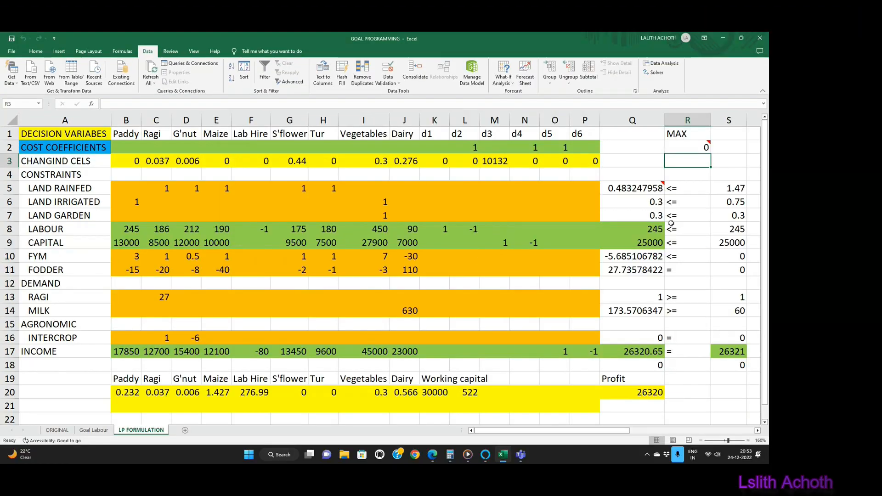
Step: Copy the solved activity levels in B3:J3 of LP FORMULATION into row 21, starting at B21
scroll(684, 234, down, 2)
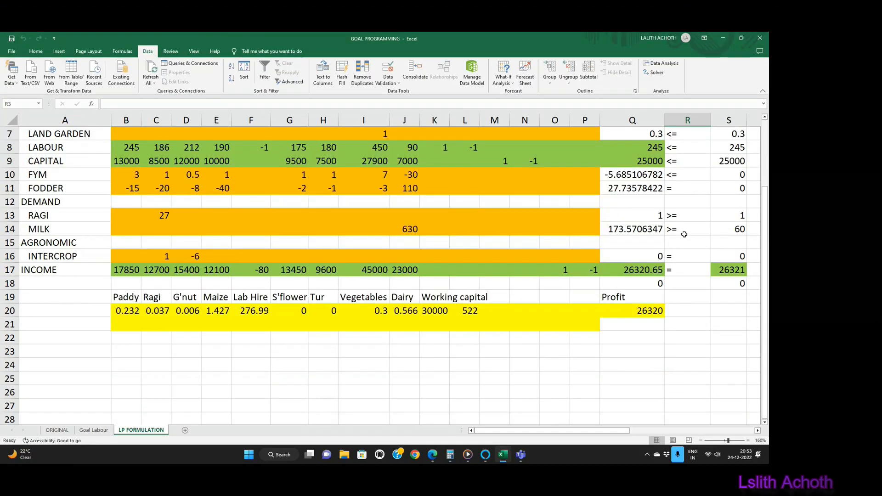
scroll(684, 234, up, 1)
scroll(684, 234, up, 1)
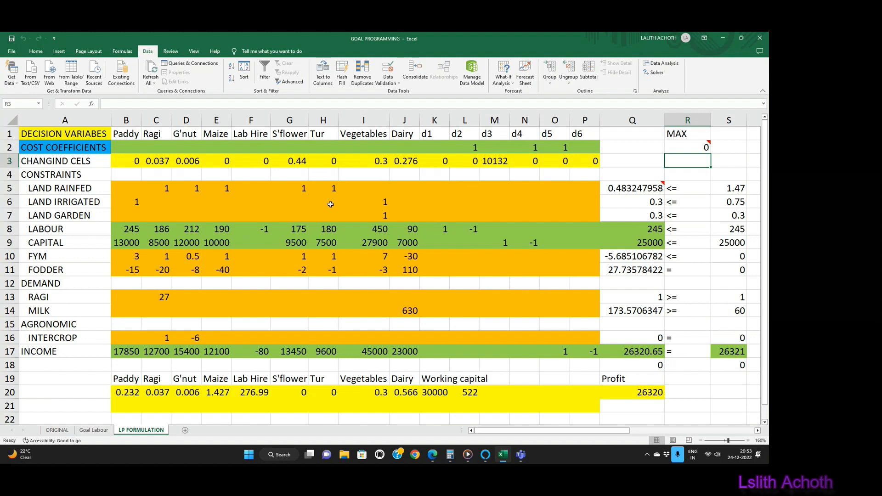
drag(134, 164, 402, 161)
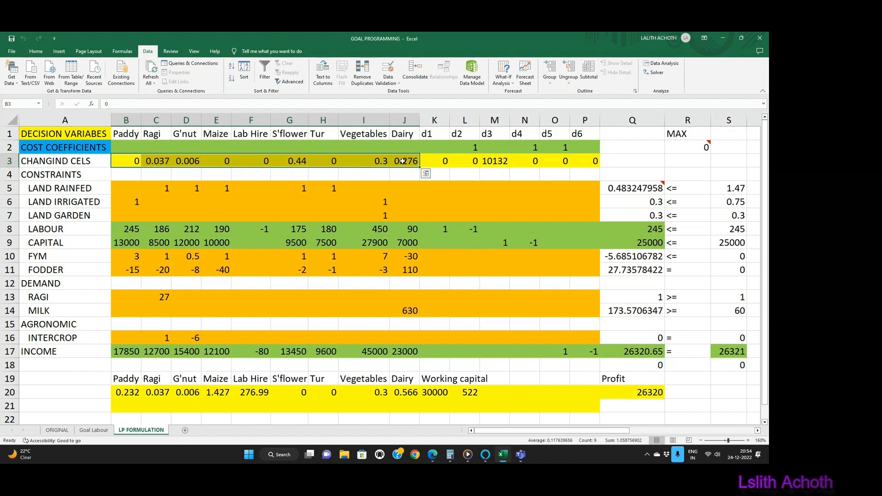
key(ctrl+c)
scroll(275, 275, down, 2)
drag(124, 317, 125, 331)
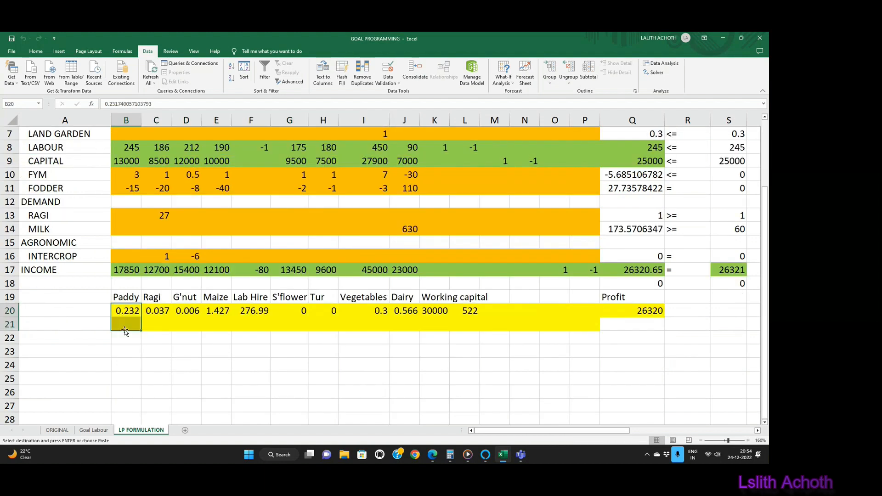
click(125, 326)
key(ctrl+v)
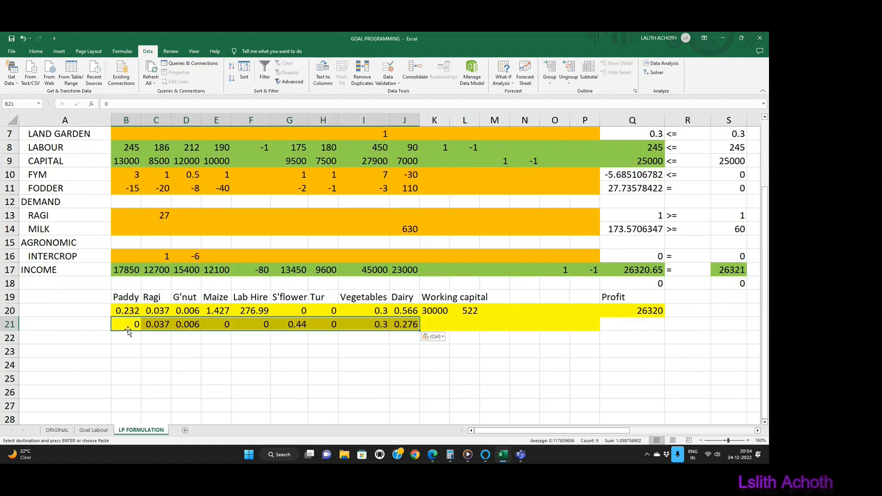
Step: Enter a profit of 26320.65 for both solutions in Q21 and Q20
click(641, 326)
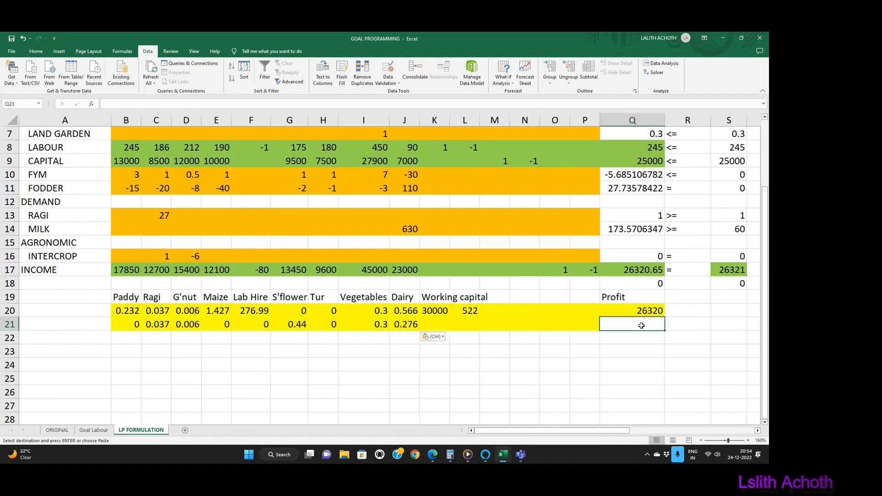
text(26320)
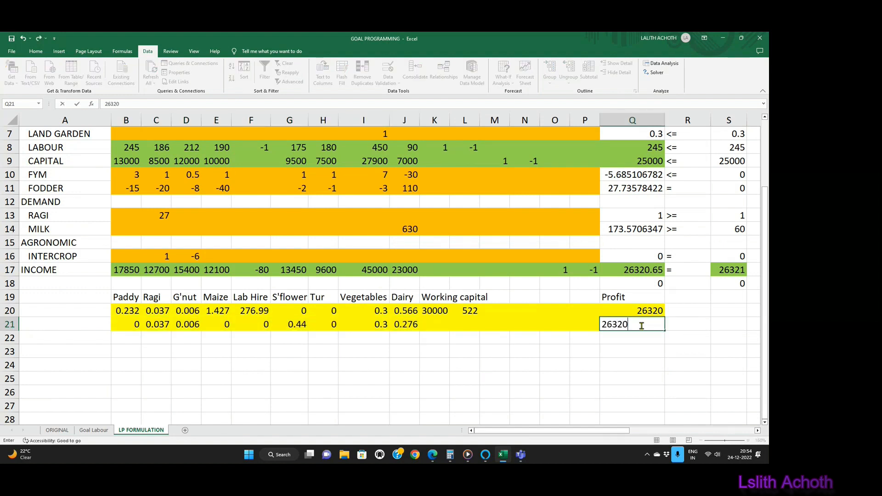
key(Return)
key(Up)
key(Up)
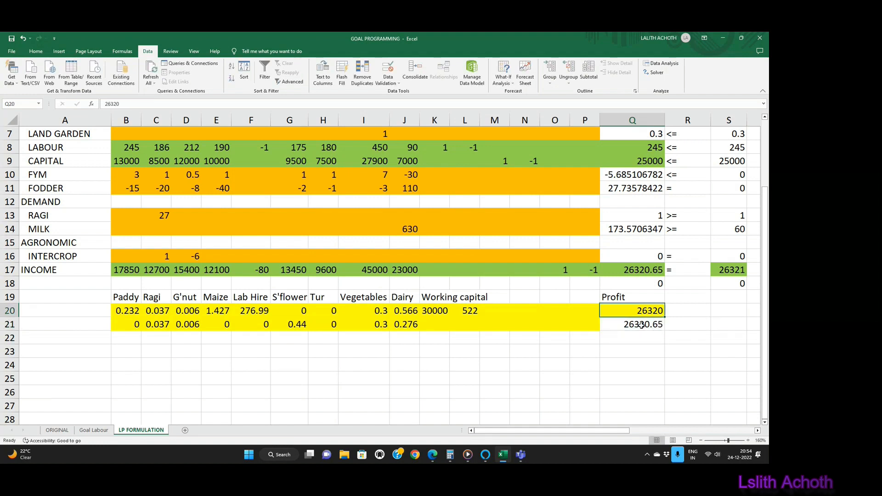
text(260)
key(BackSpace)
text(320.65)
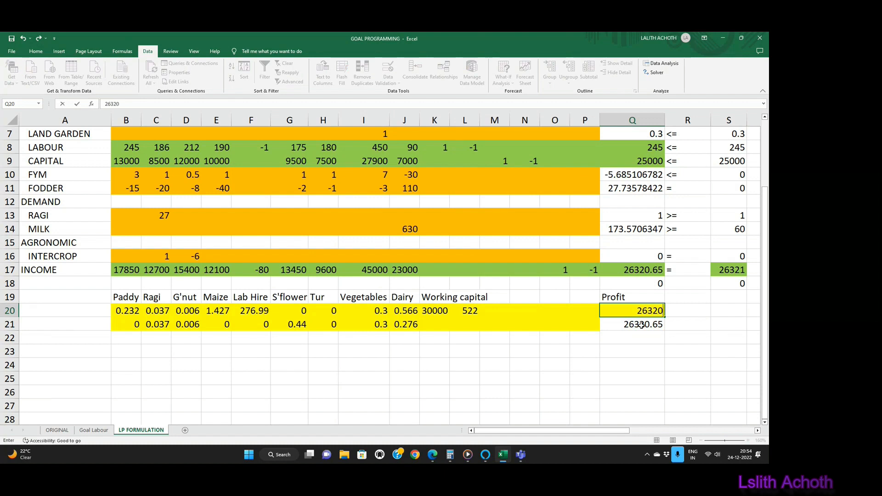
key(Return)
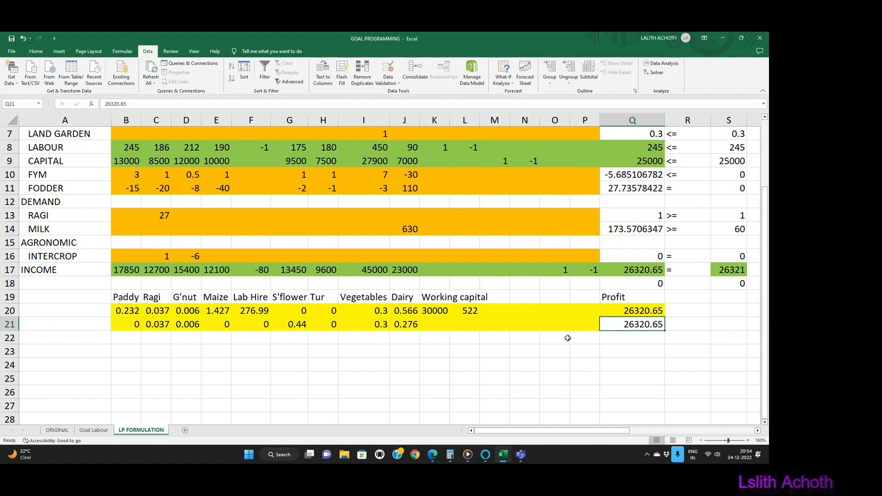
Step: Set the working capital in K20 to 25000 and clear the value in L20
click(437, 312)
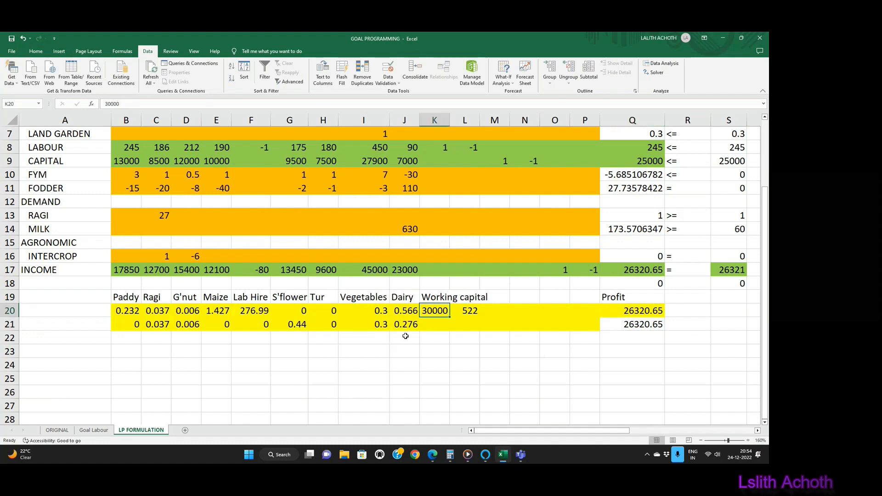
text(25000)
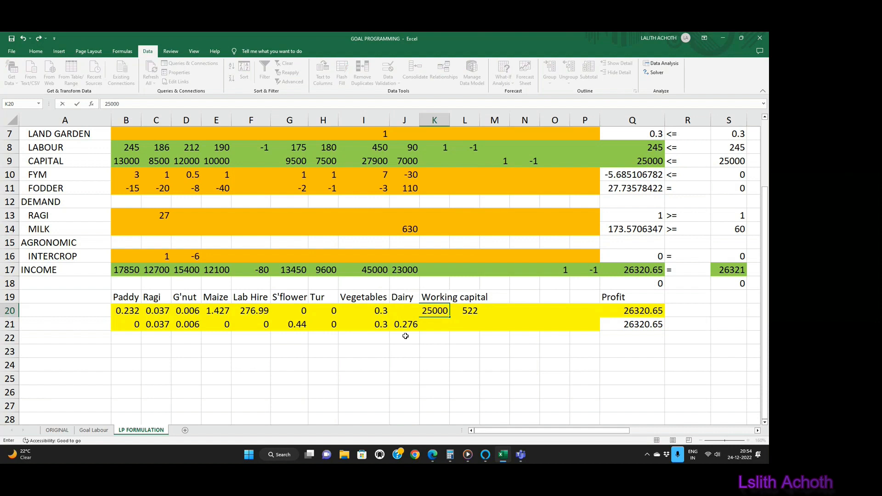
key(Return)
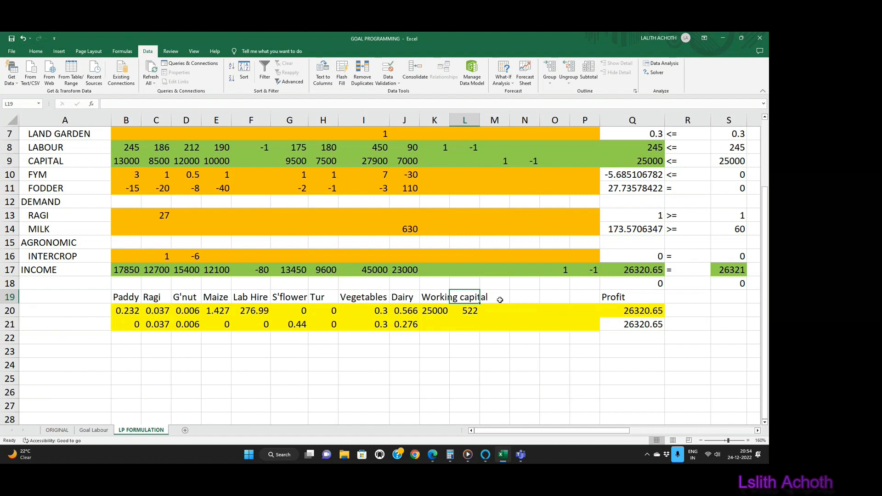
click(476, 313)
text(0)
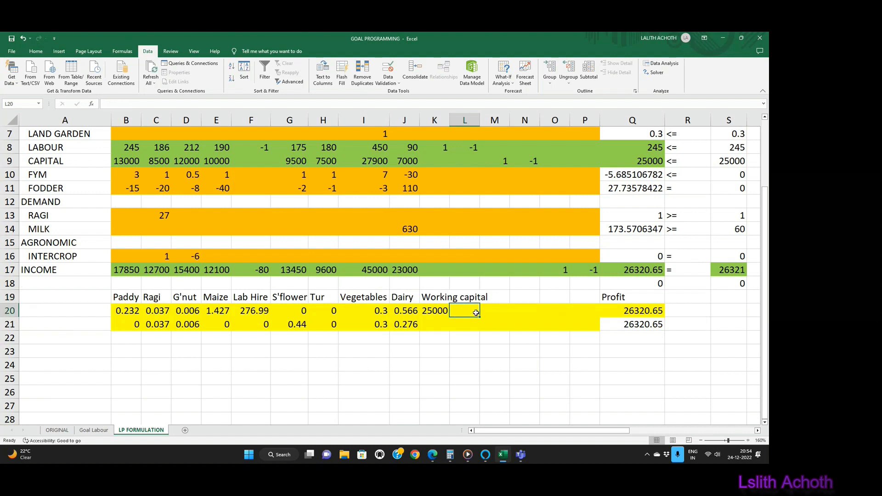
key(BackSpace)
Step: Add the column heading Labour in N19 of the comparison table
key(Tab)
key(Tab)
key(Up)
text(Labou)
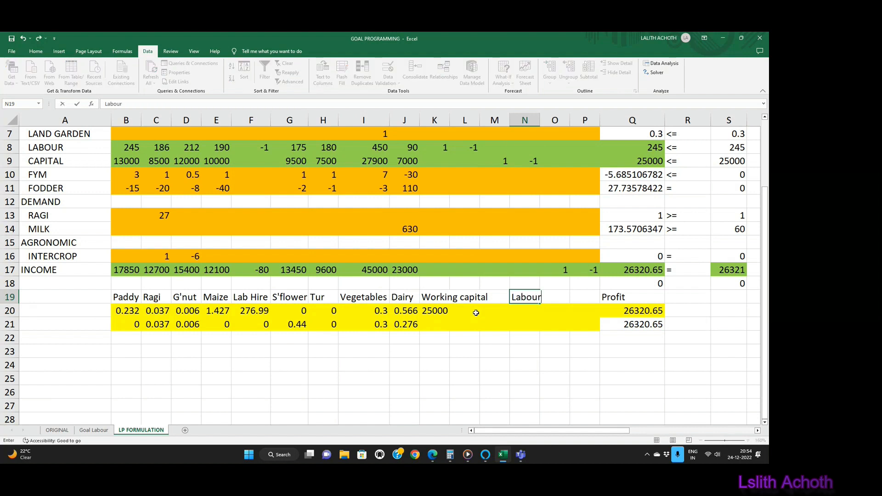
key(Return)
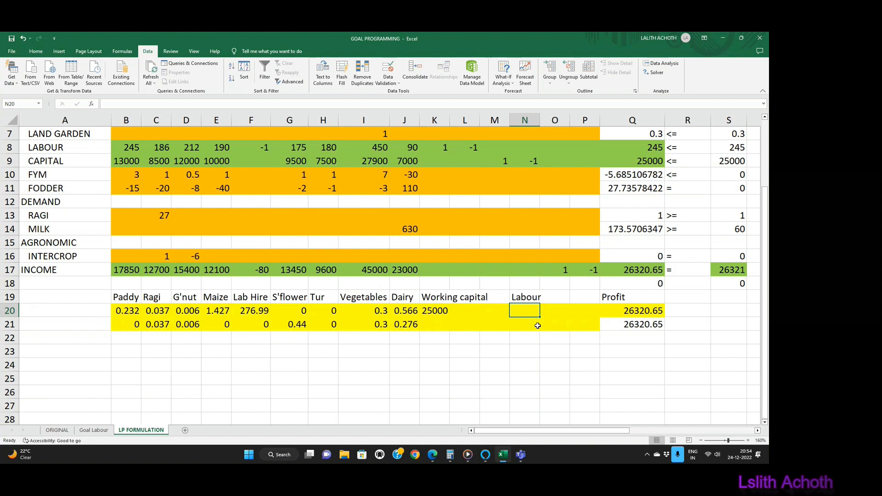
Step: Calculate the first solution's total labour in N20 as hired labour F20 plus the labour limit S8
text(+)
click(252, 313)
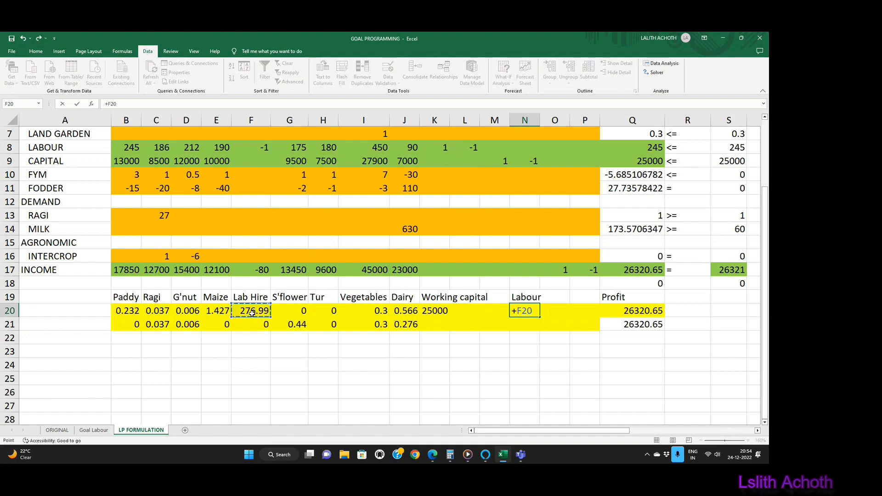
text(+)
click(734, 147)
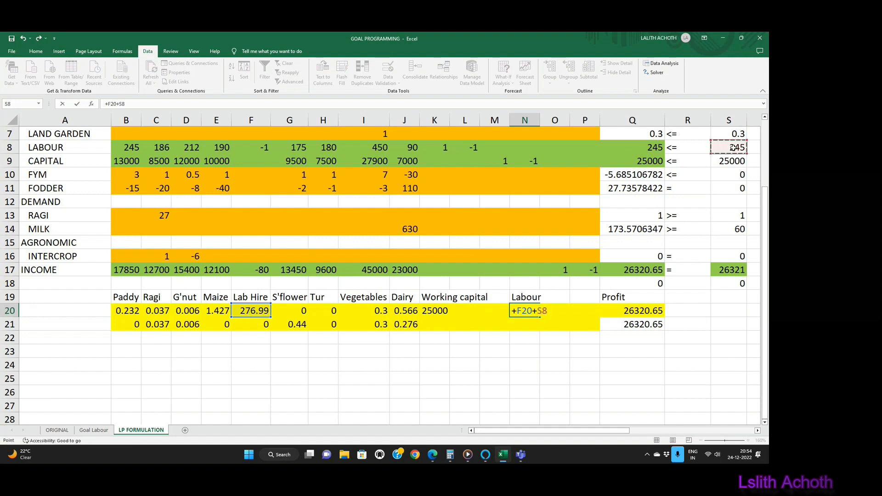
key(Return)
key(Up)
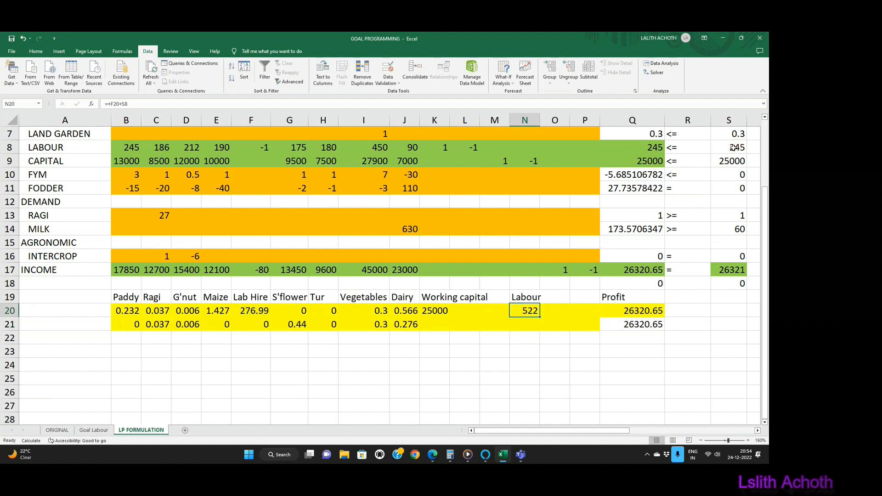
key(Down)
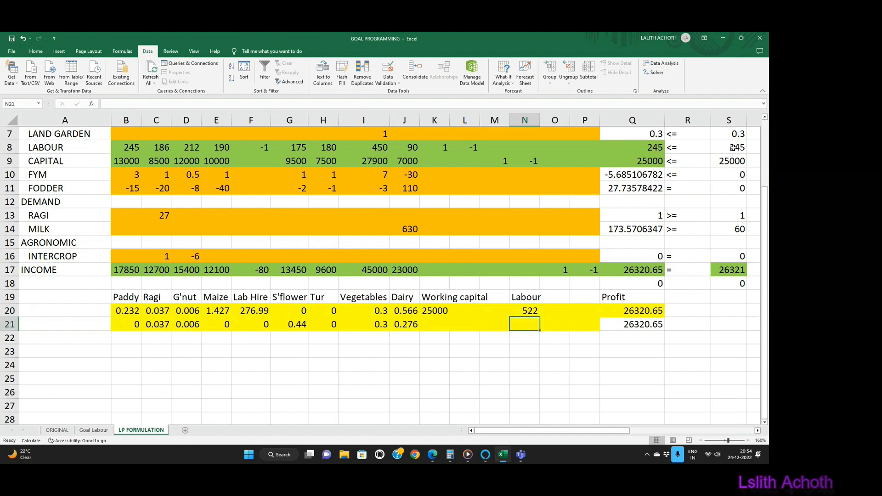
text(+)
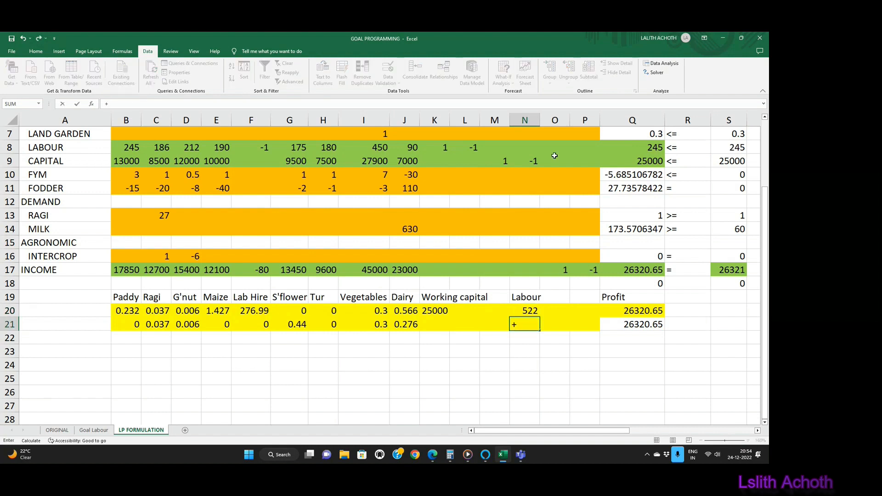
click(255, 326)
text(+)
scroll(542, 294, up, 2)
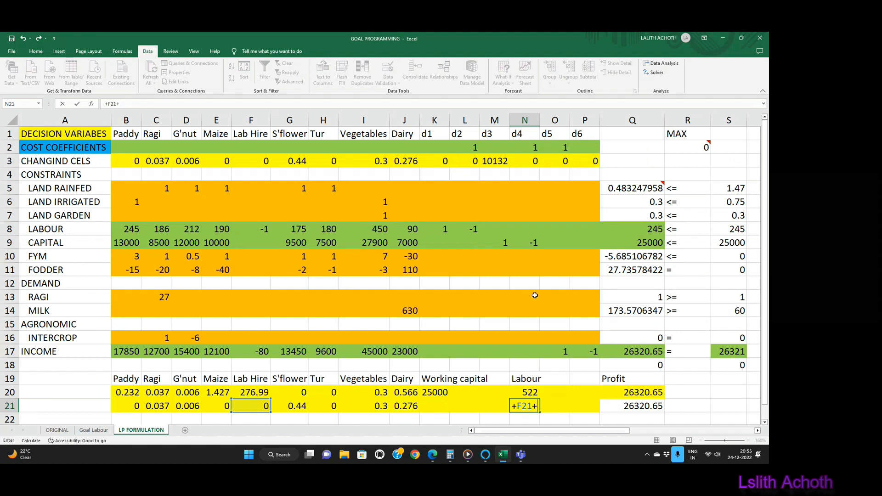
key(BackSpace)
key(BackSpace)
key(BackSpace)
key(BackSpace)
key(BackSpace)
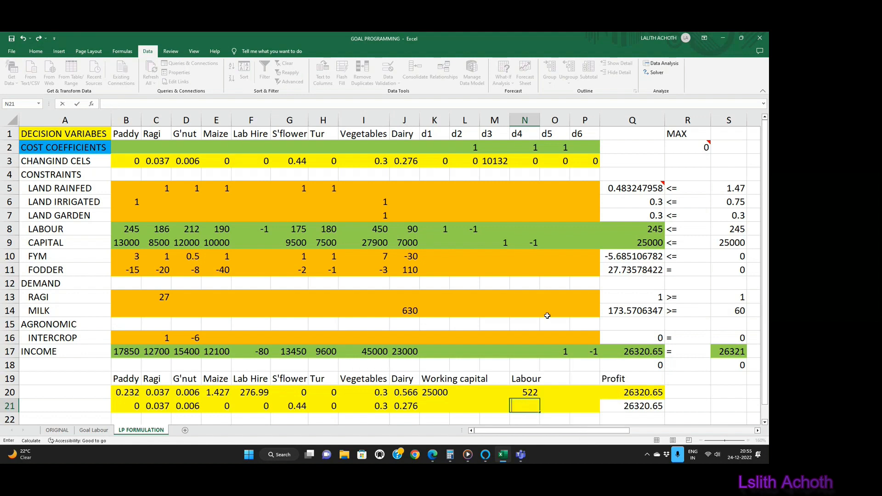
Step: Enter 245 as the second solution's labour in N21 of the comparison table
key(Return)
key(Up)
text(24)
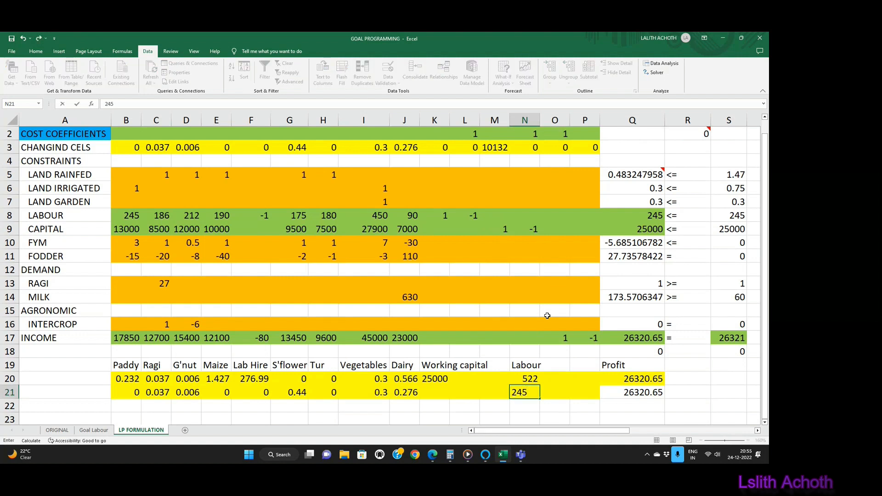
key(Return)
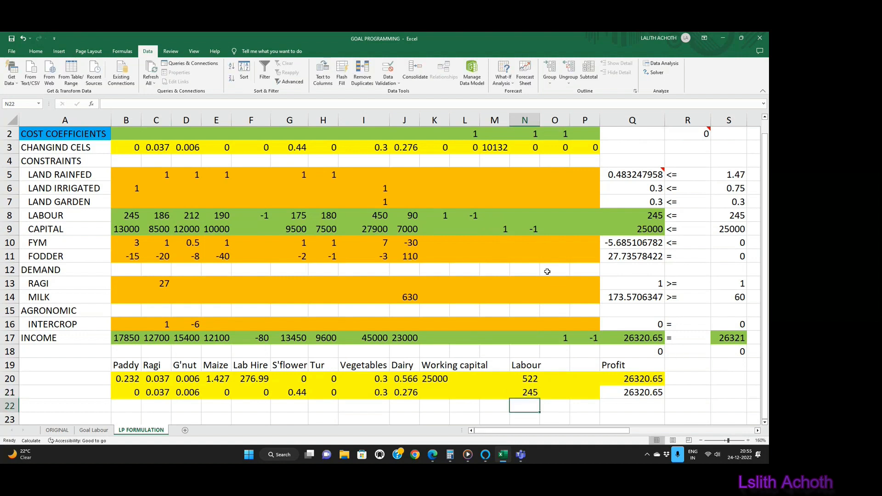
Step: Calculate the second solution's working capital in K21 as the capital limit S9 minus the d3 deviation in M3
scroll(547, 271, up, 1)
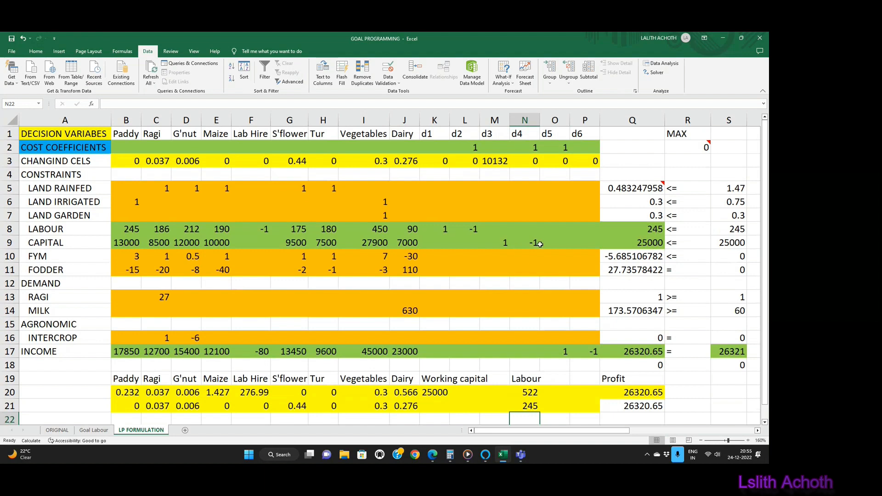
drag(493, 152, 517, 158)
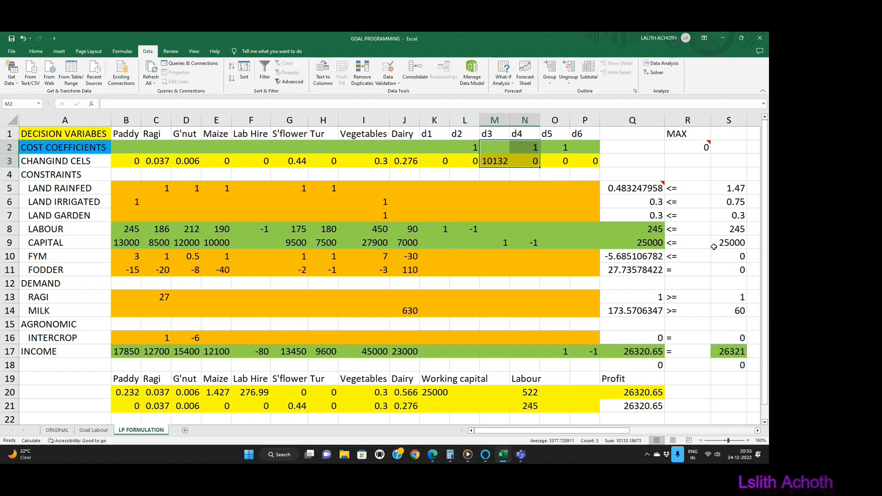
click(437, 406)
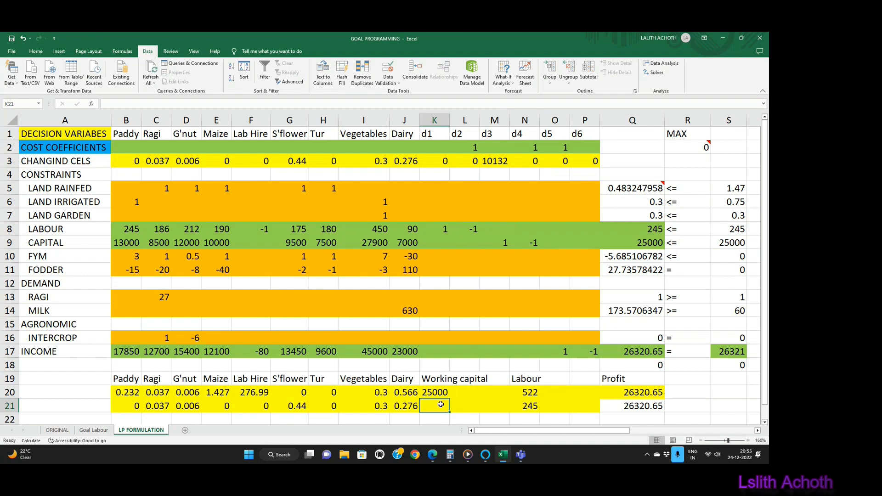
text(+)
click(729, 243)
text(-)
click(503, 162)
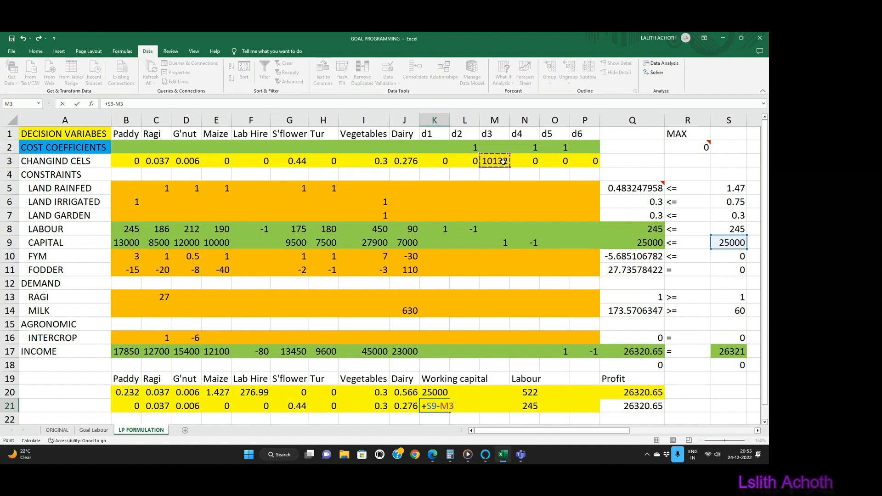
key(Return)
key(Up)
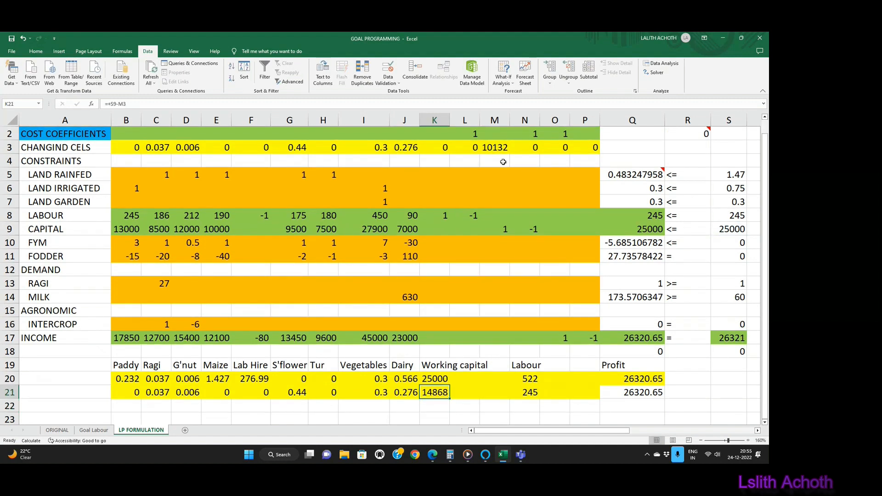
key(Right)
key(Right)
key(Right)
key(Right)
key(Right)
key(Right)
key(Right)
key(Right)
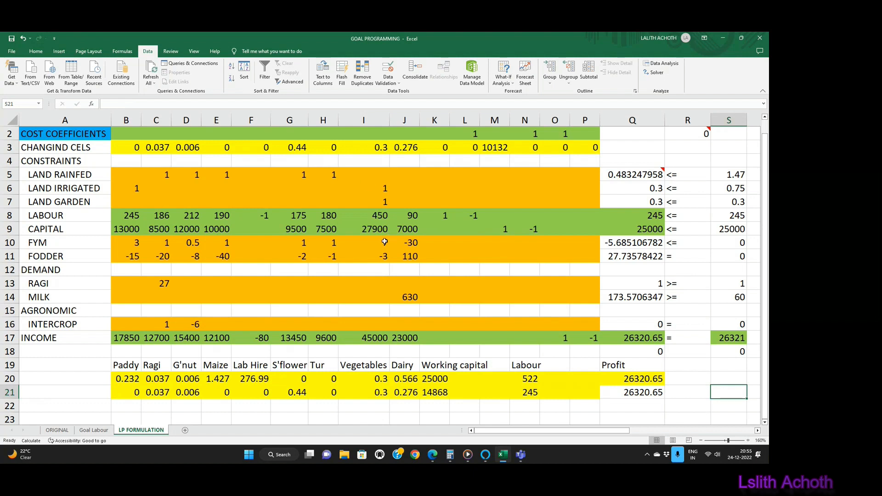
Step: Set the capital limit in S9 of the ORIGINAL sheet to 25000
click(57, 430)
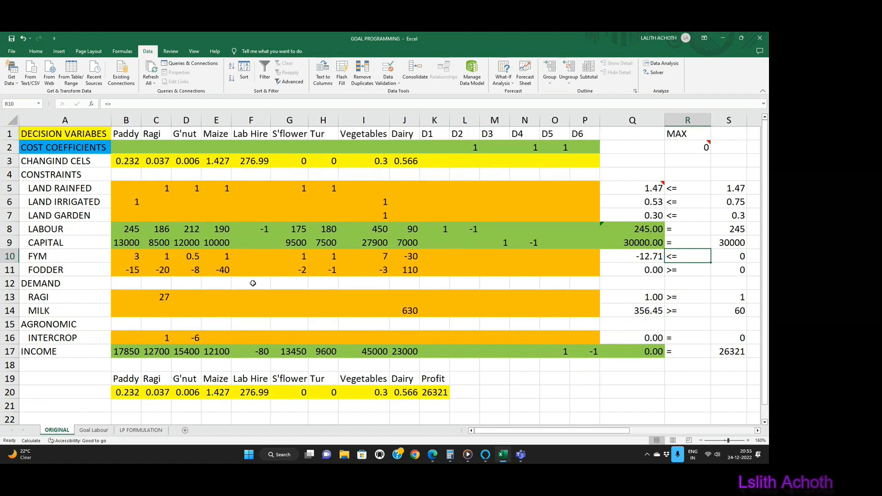
click(95, 431)
click(50, 431)
click(737, 244)
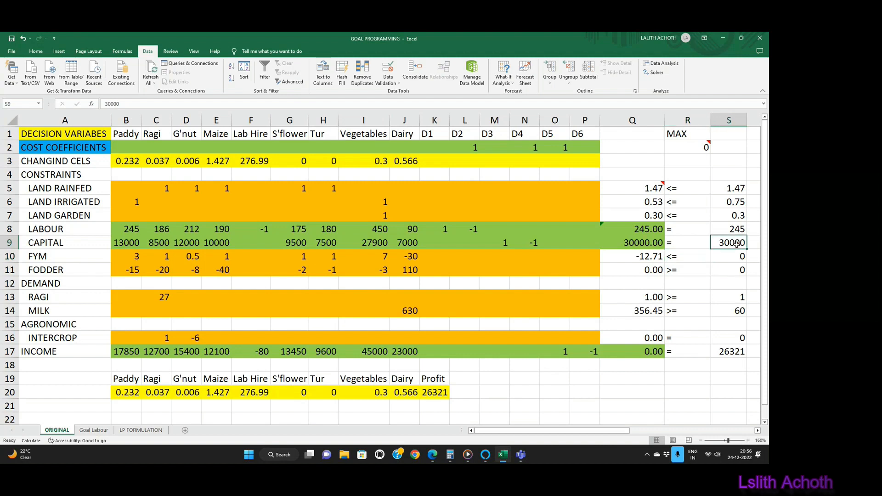
text(2500)
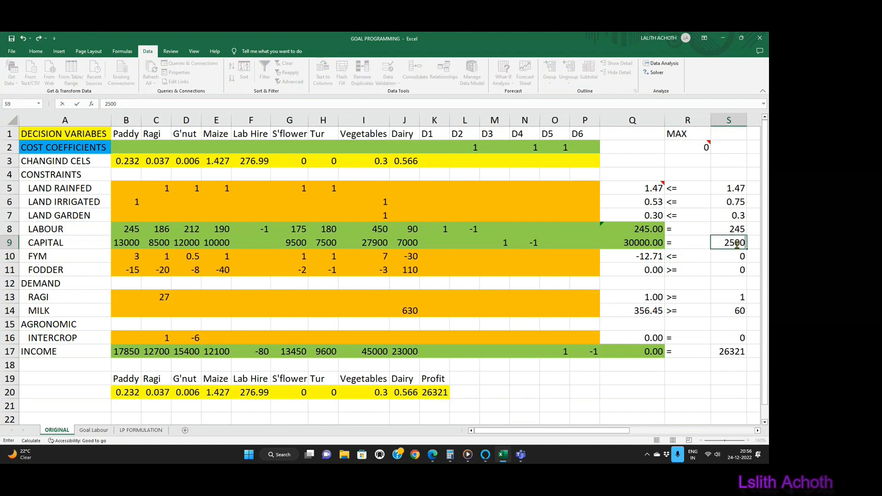
text(0)
key(Return)
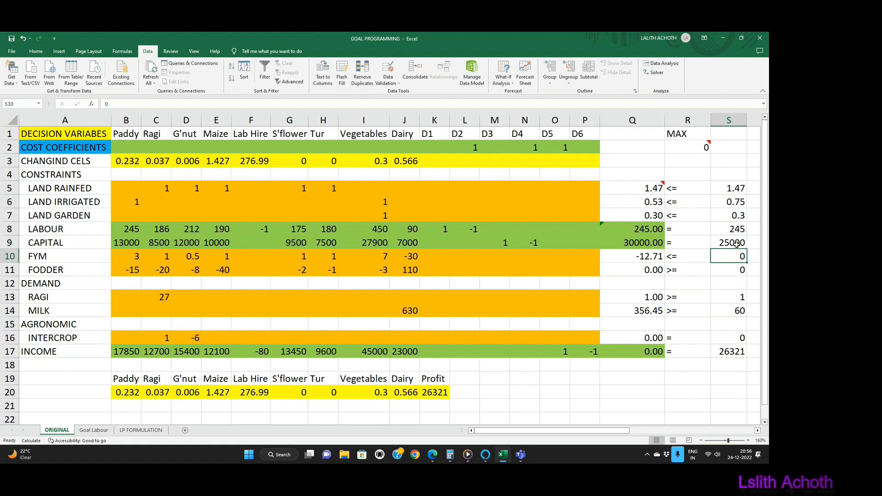
Step: Return to the LP FORMULATION sheet and examine the second solution's profit in Q21 and the labour and capital totals in Q8 and Q9
click(137, 434)
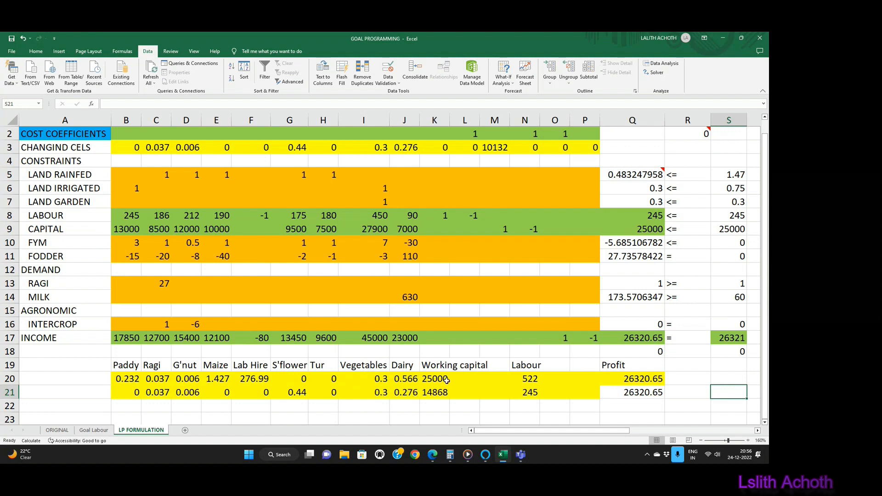
scroll(480, 376, down, 1)
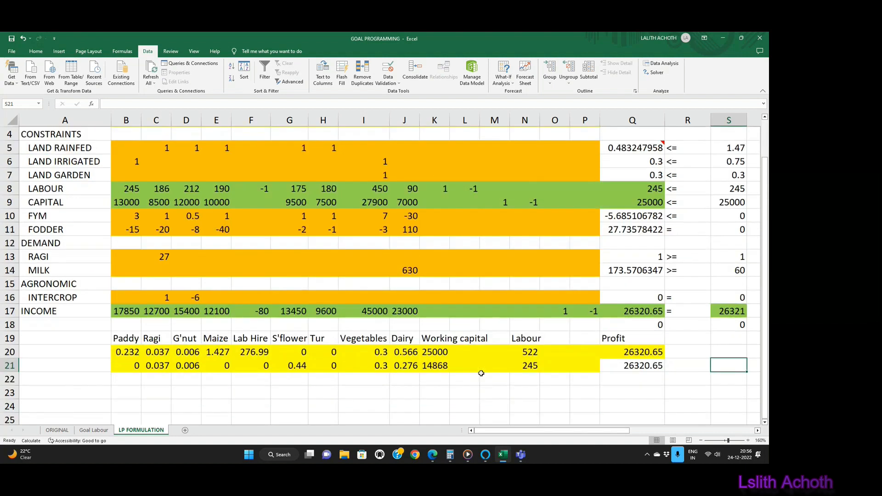
click(625, 366)
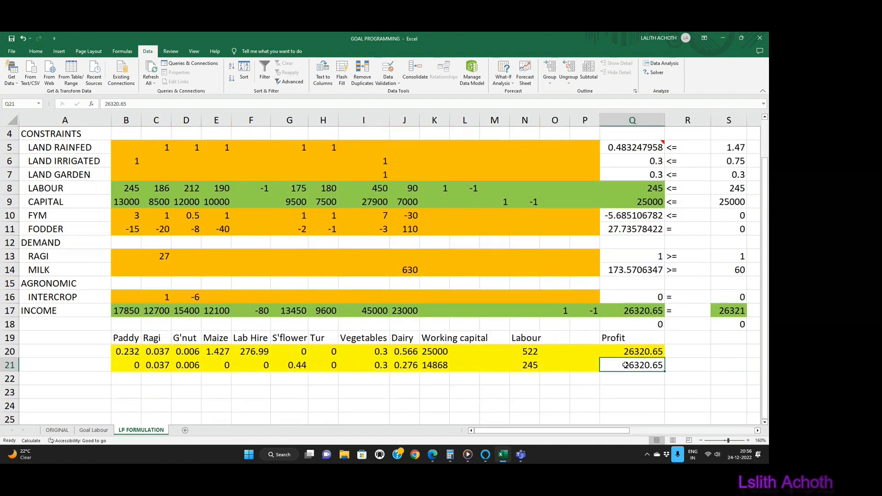
scroll(626, 365, up, 1)
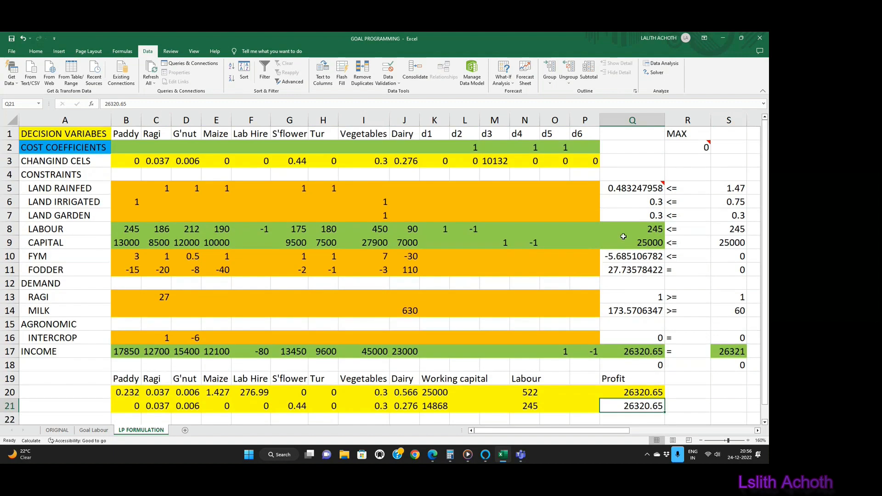
click(652, 230)
click(651, 244)
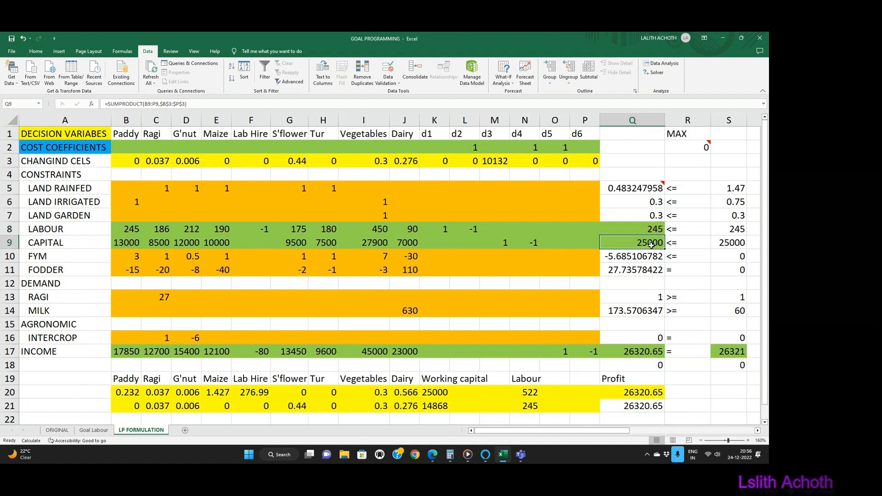